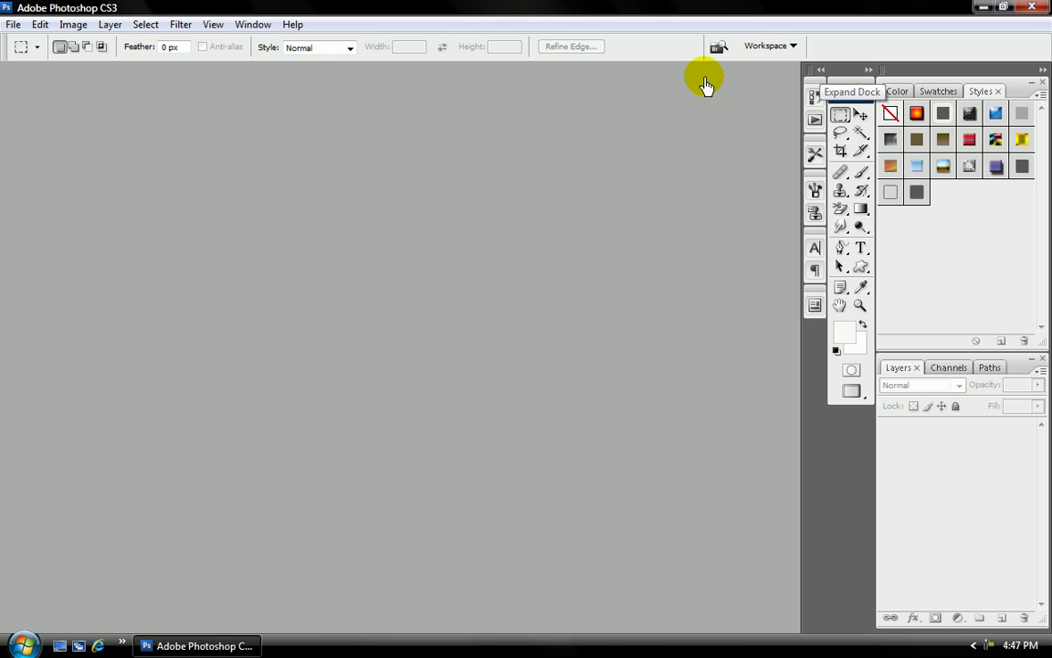
# - Undock the toolbox and place it along the opposite side of the workspace, and dismiss the Windows color scheme prompt
pyautogui.click(819, 70)
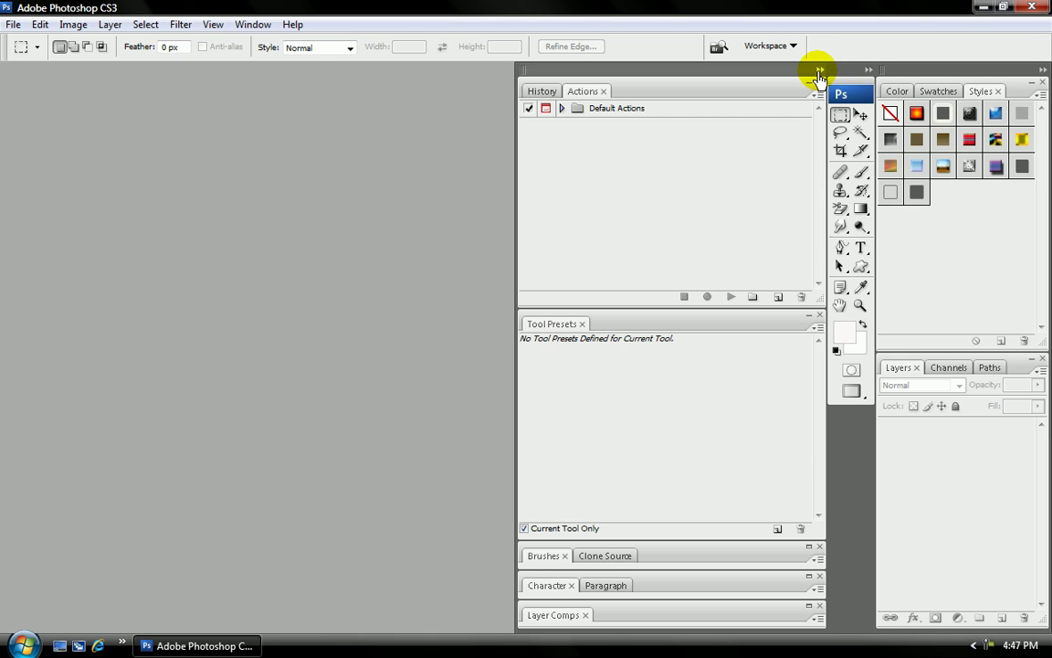
pyautogui.click(819, 70)
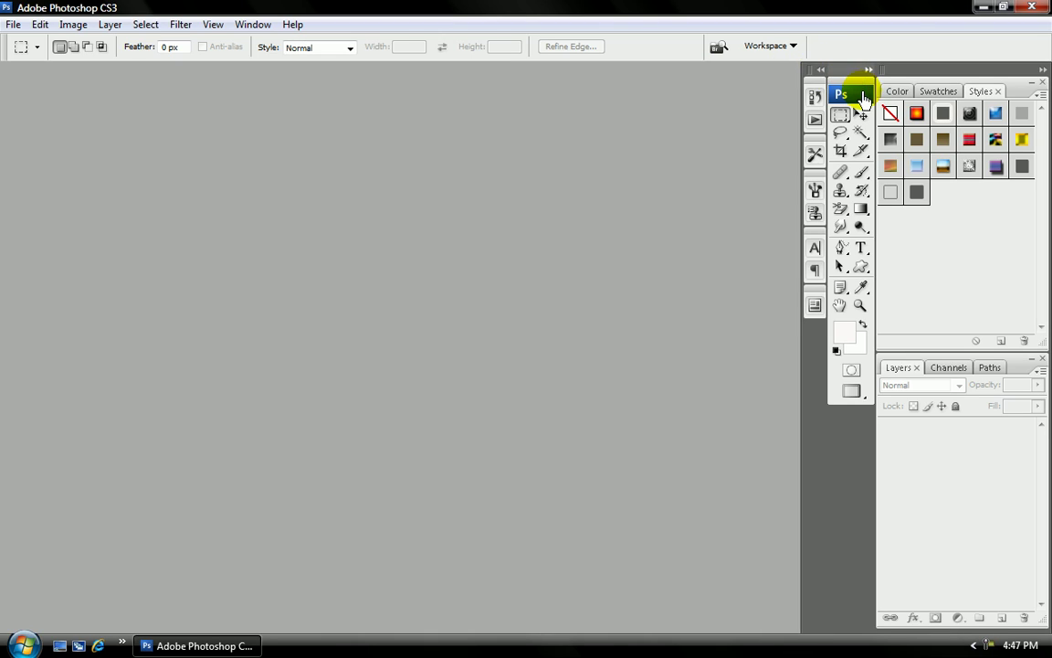
pyautogui.moveTo(852, 89); pyautogui.dragTo(26, 98)
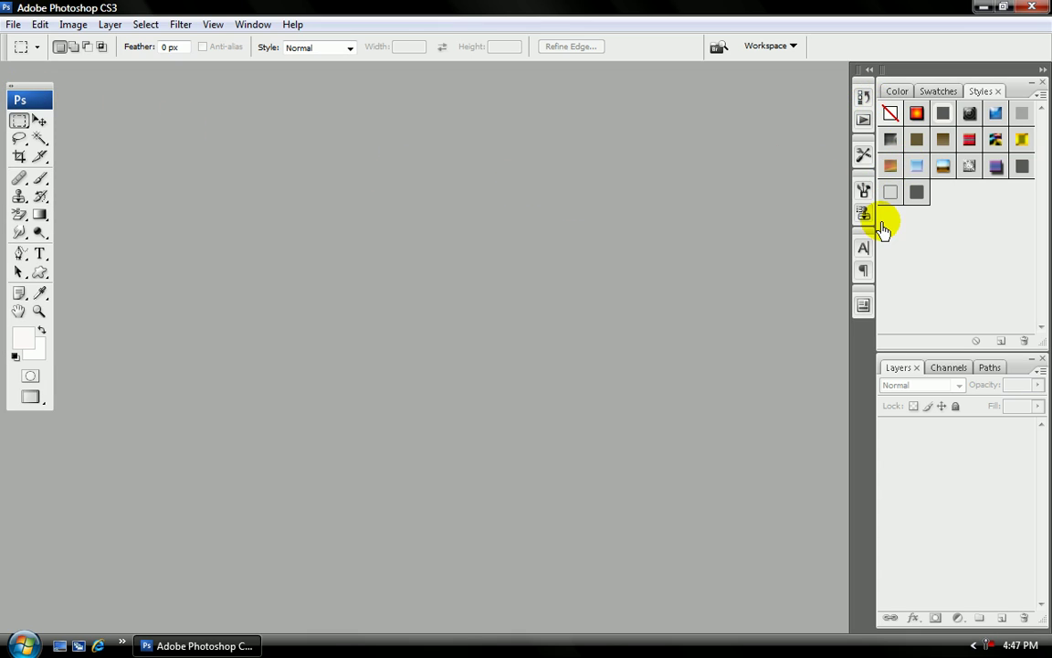
pyautogui.click(1042, 71)
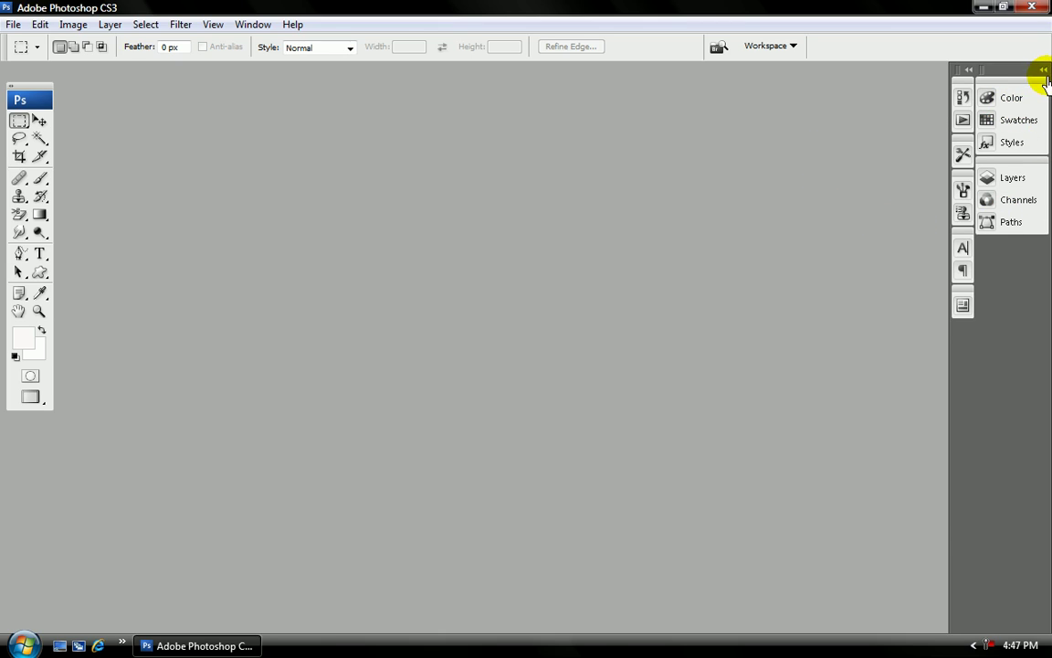
pyautogui.click(1044, 72)
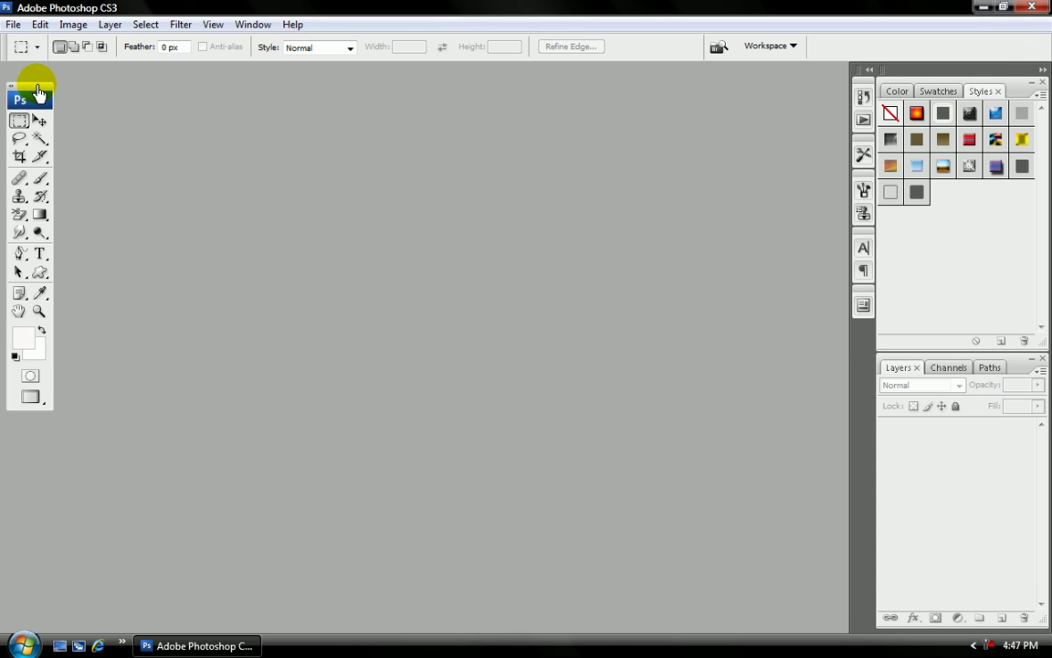
pyautogui.moveTo(40, 95); pyautogui.dragTo(39, 84)
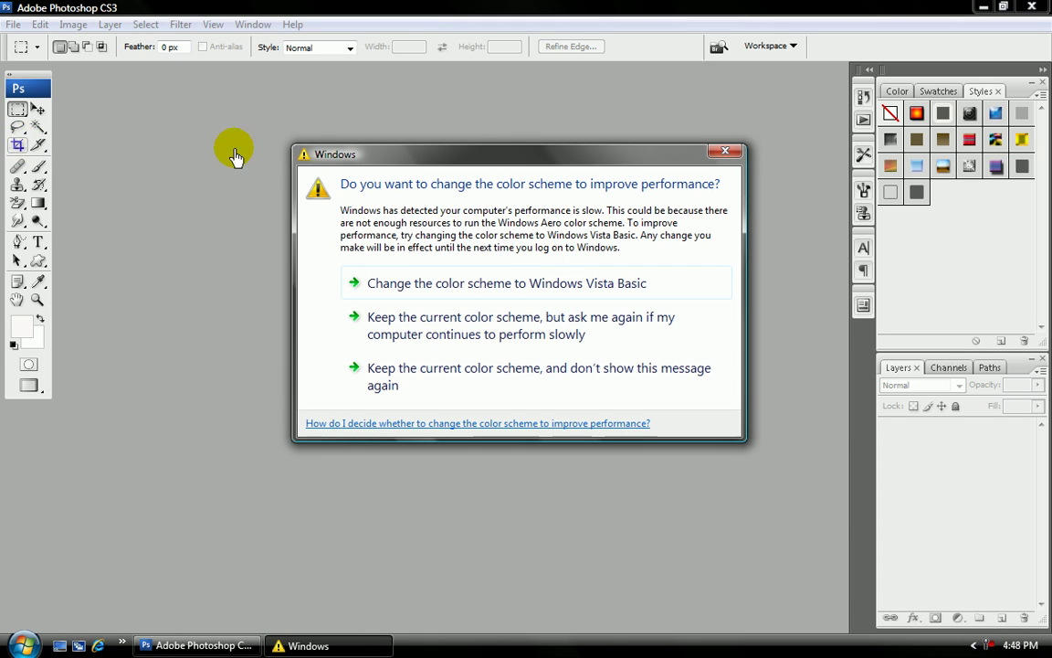
pyautogui.click(724, 154)
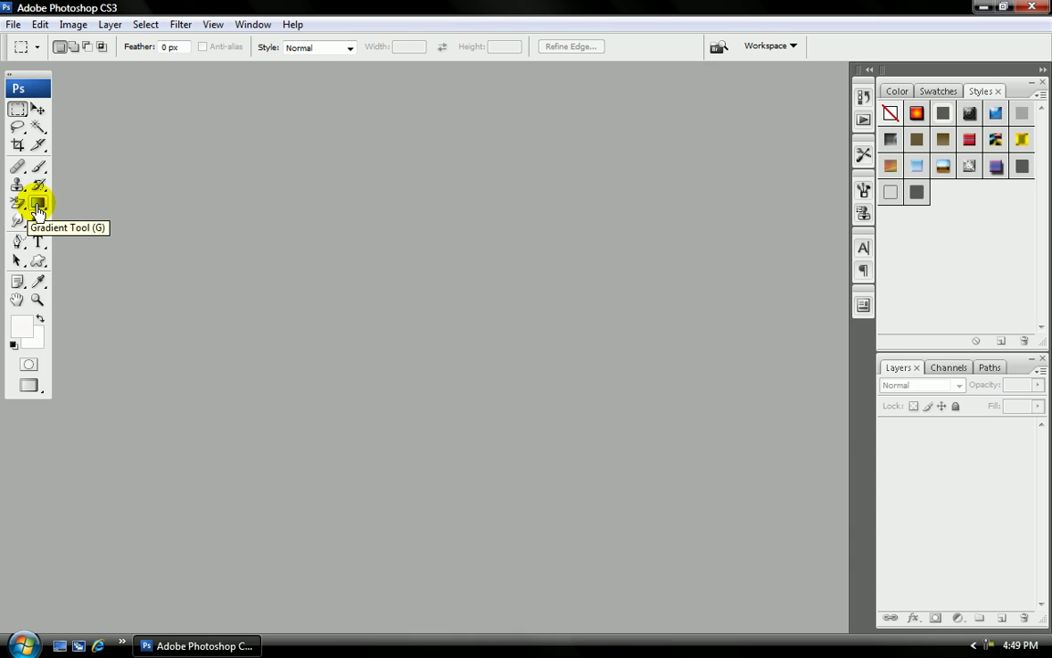
# - Examine the Gradient, Smudge and Dodge tools and the related tools grouped with Smudge and Dodge
pyautogui.click(42, 209)
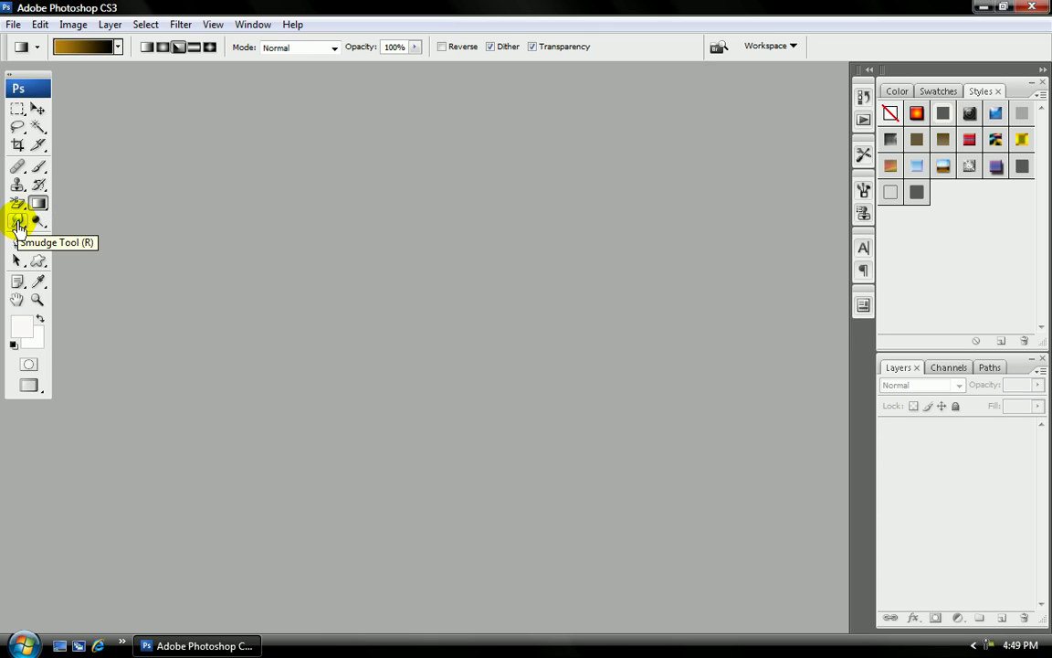
pyautogui.click(17, 222)
pyautogui.rightClick(17, 224)
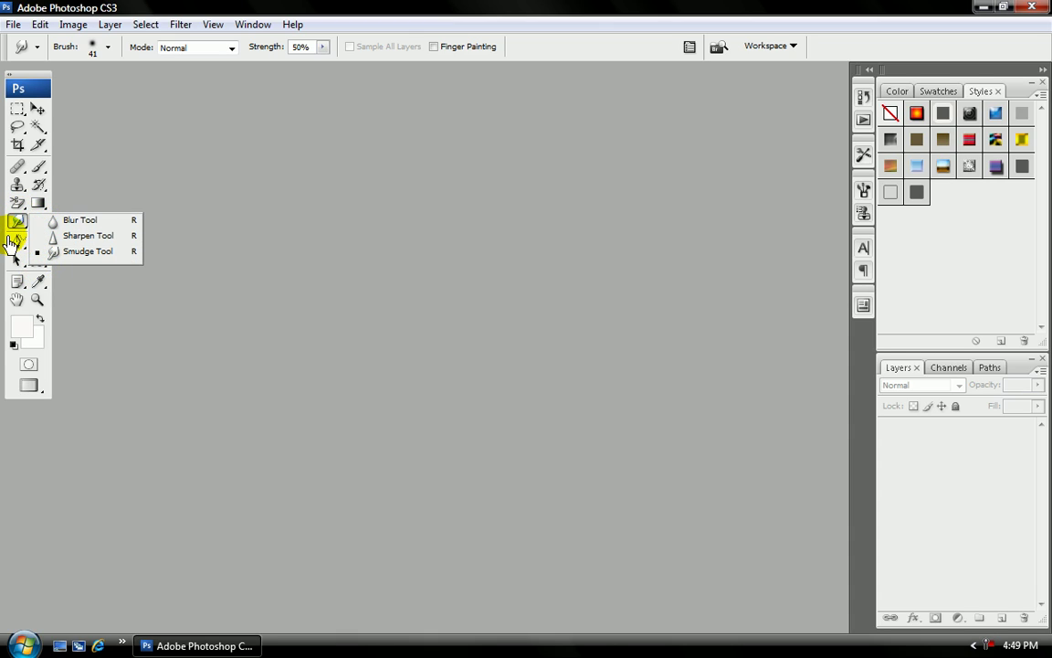
pyautogui.click(17, 229)
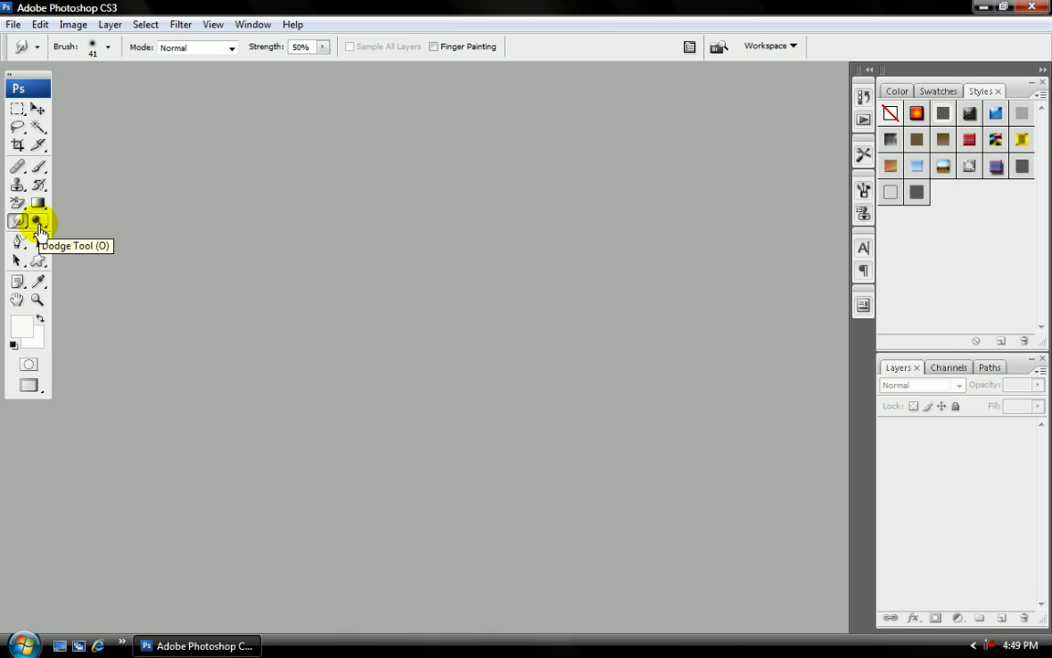
pyautogui.click(38, 222)
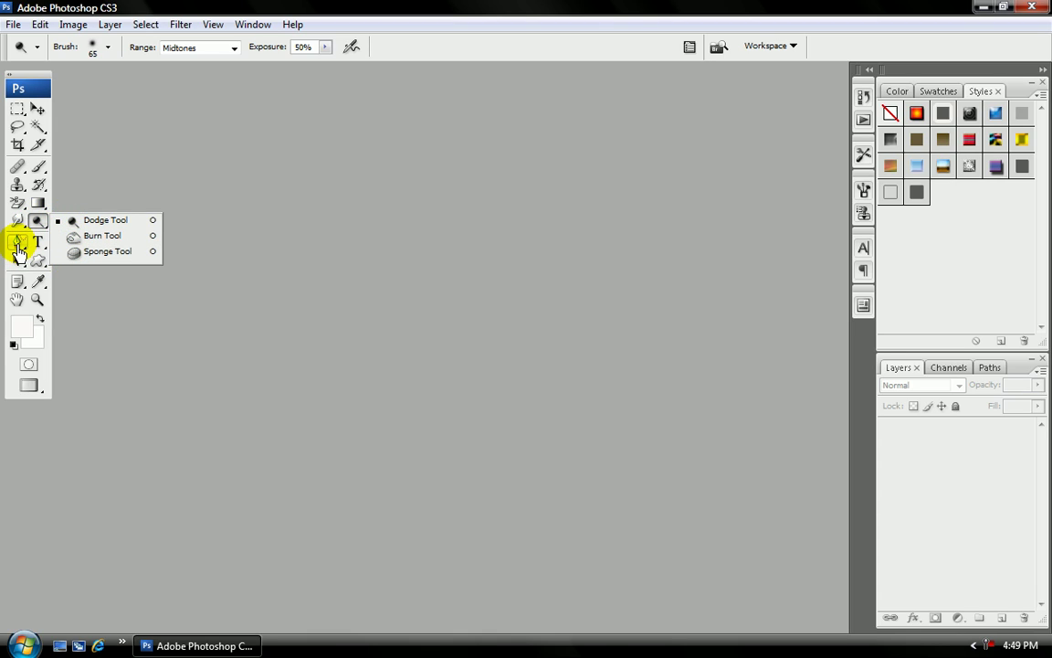
pyautogui.click(94, 329)
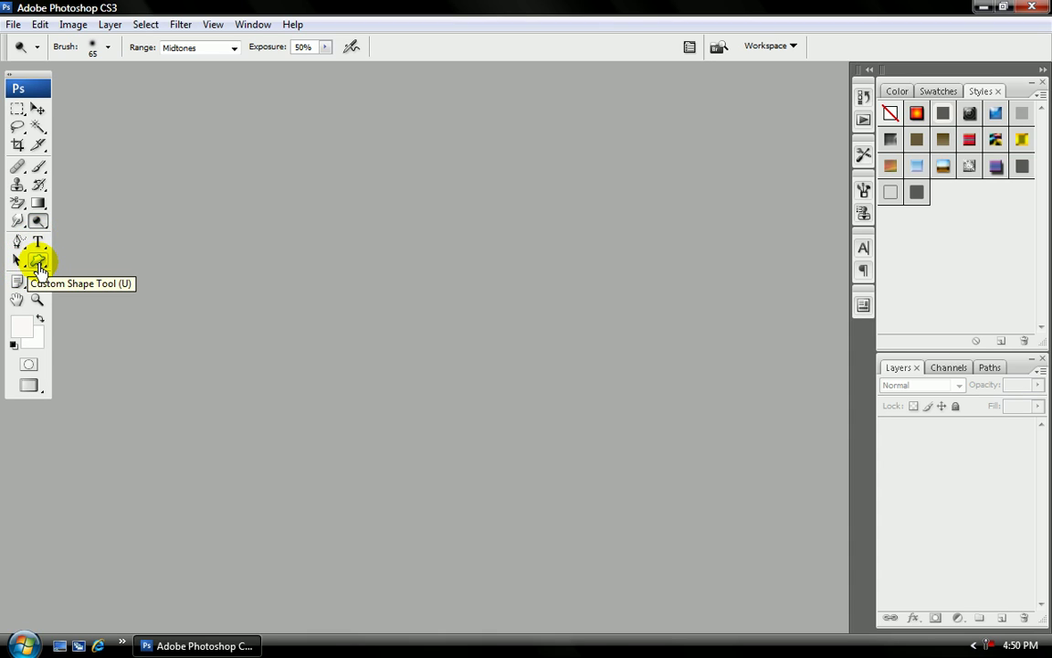
# - Examine the Custom Shape tool's drawing options and look through its library of available shapes
pyautogui.click(38, 263)
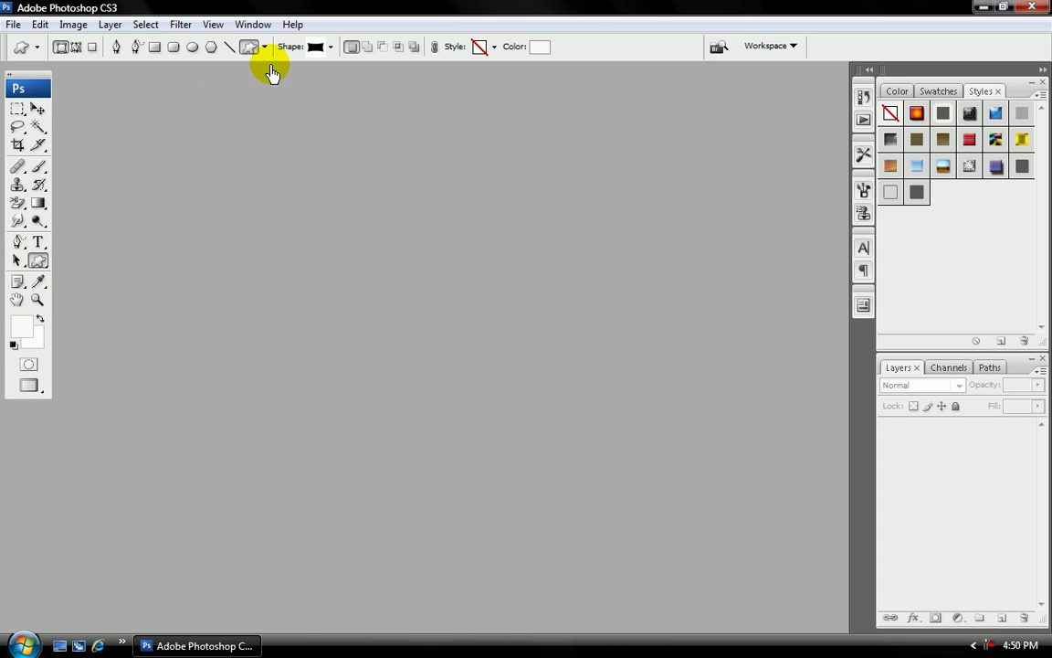
pyautogui.click(264, 46)
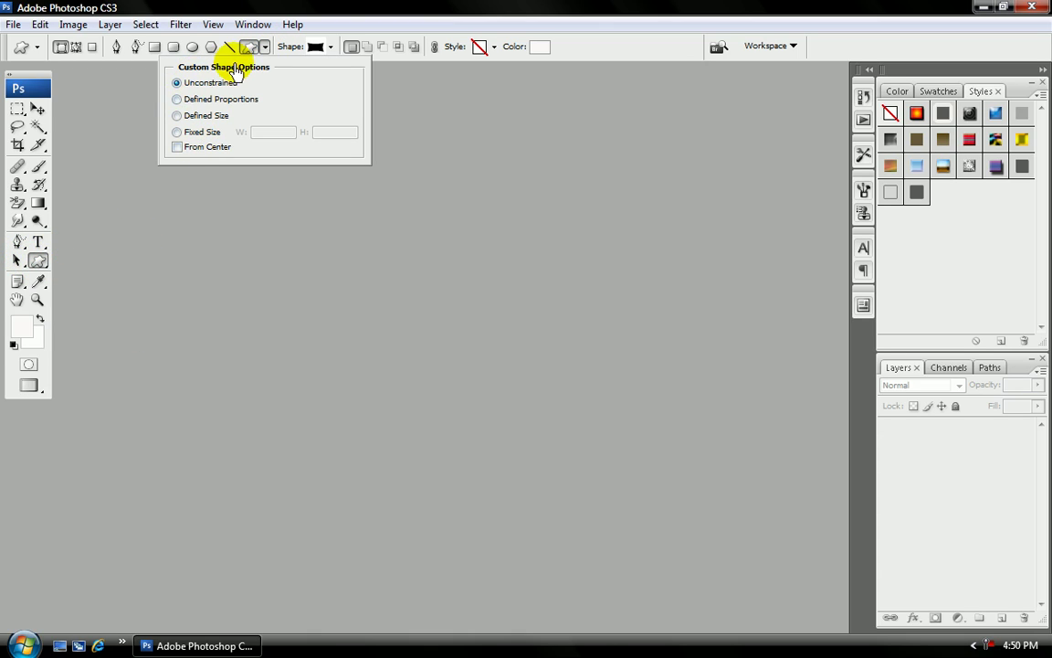
pyautogui.click(292, 25)
pyautogui.click(292, 25)
pyautogui.click(340, 5)
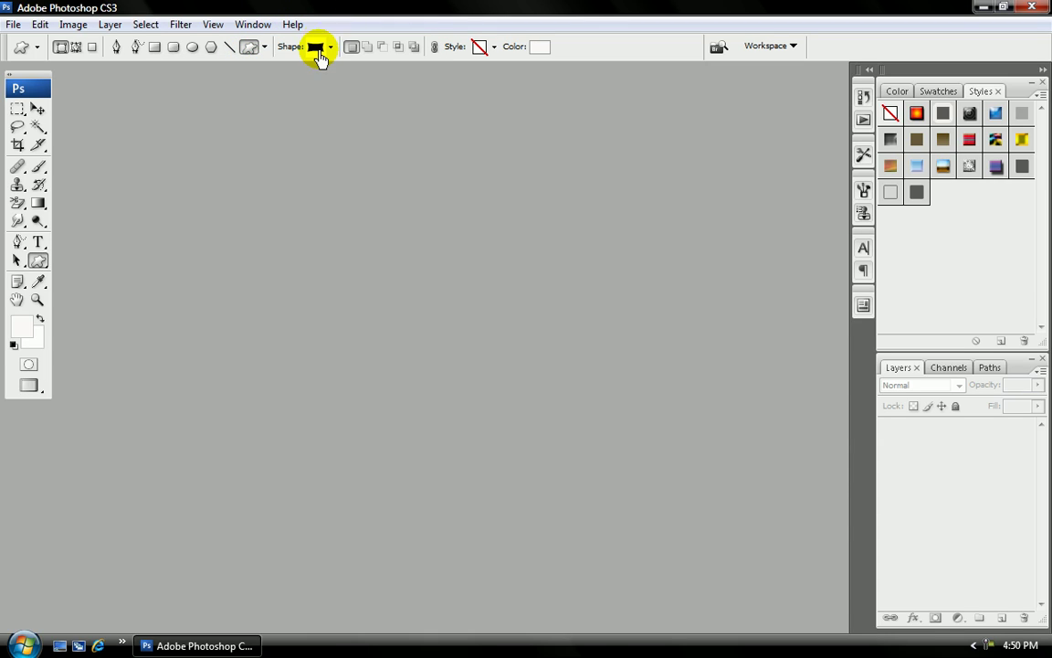
pyautogui.click(332, 50)
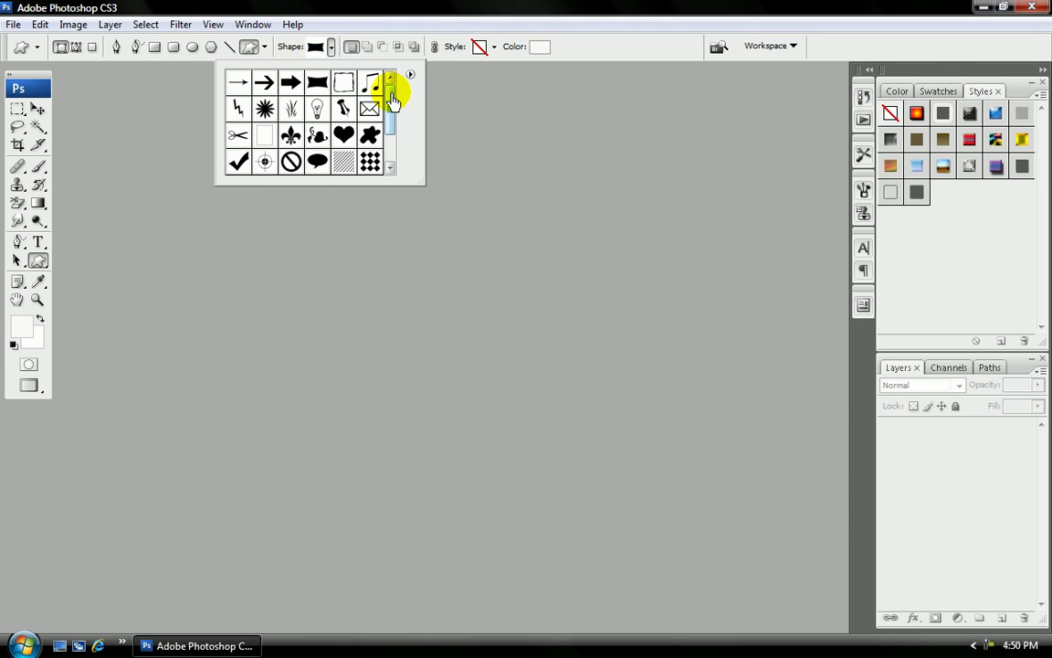
pyautogui.moveTo(392, 110); pyautogui.dragTo(387, 148)
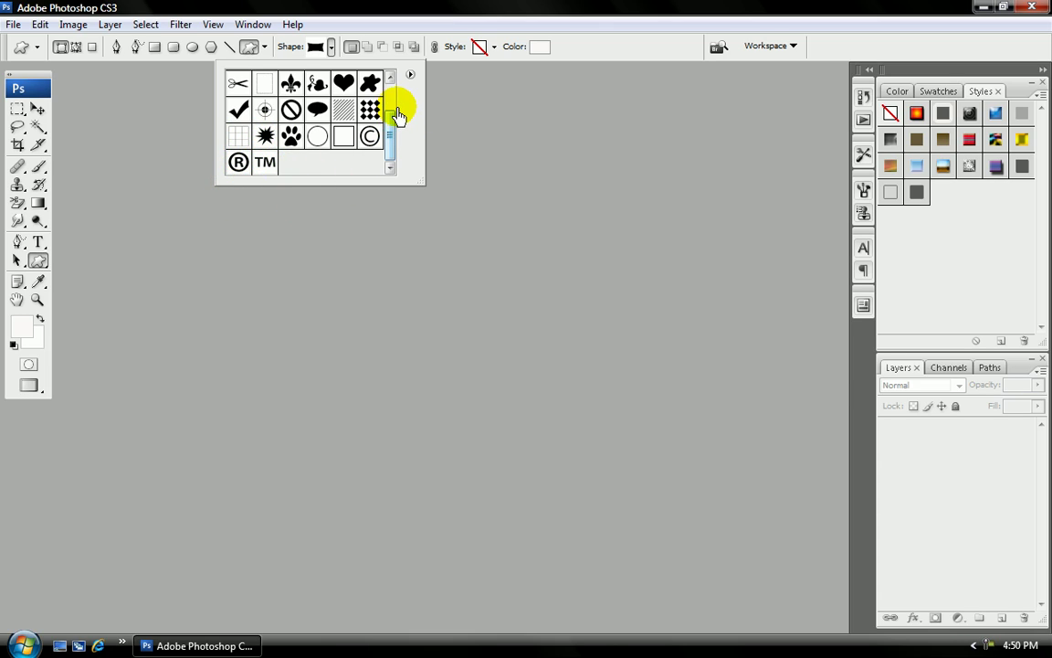
pyautogui.moveTo(396, 135); pyautogui.dragTo(399, 99)
pyautogui.click(439, 96)
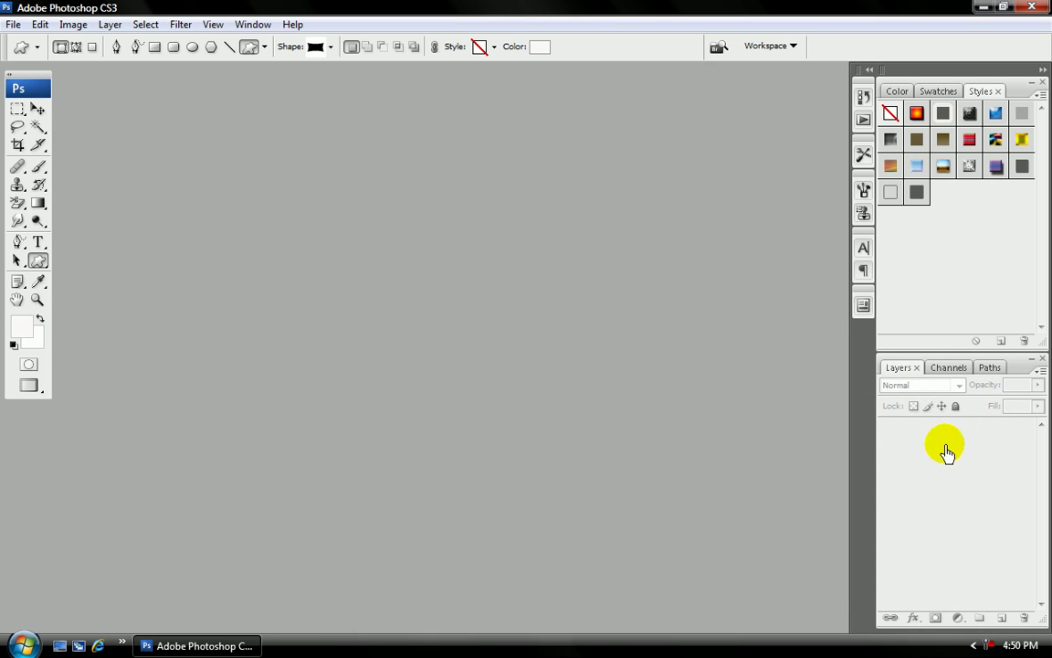
# - Create a new document named CEGSig, 500 by 200 pixels at 72 pixels/inch, RGB Color, with a transparent background
pyautogui.click(14, 26)
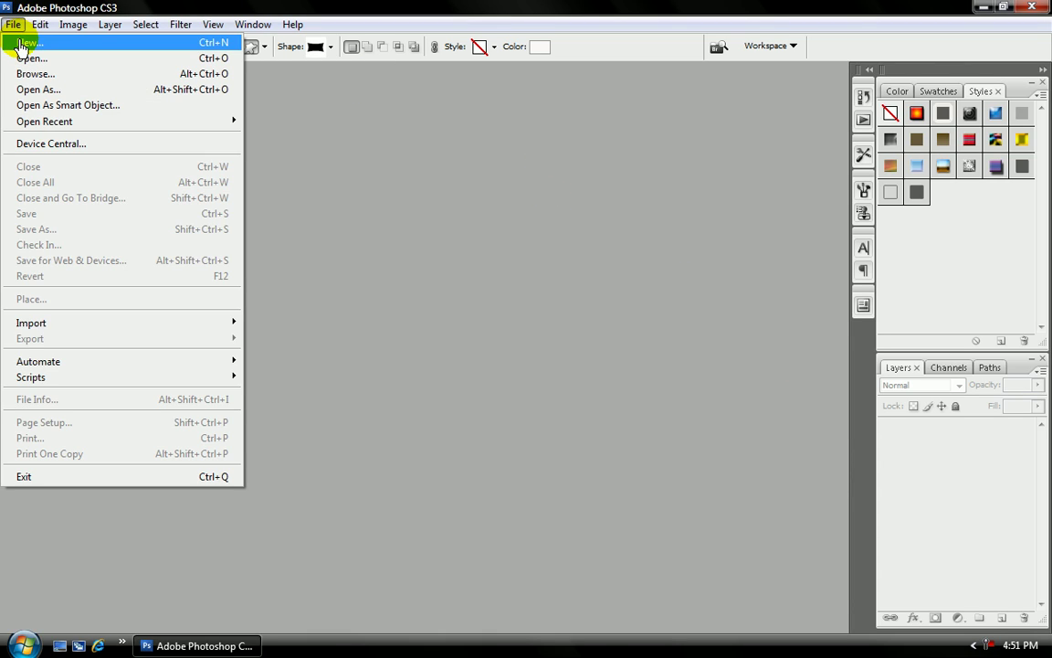
pyautogui.click(21, 44)
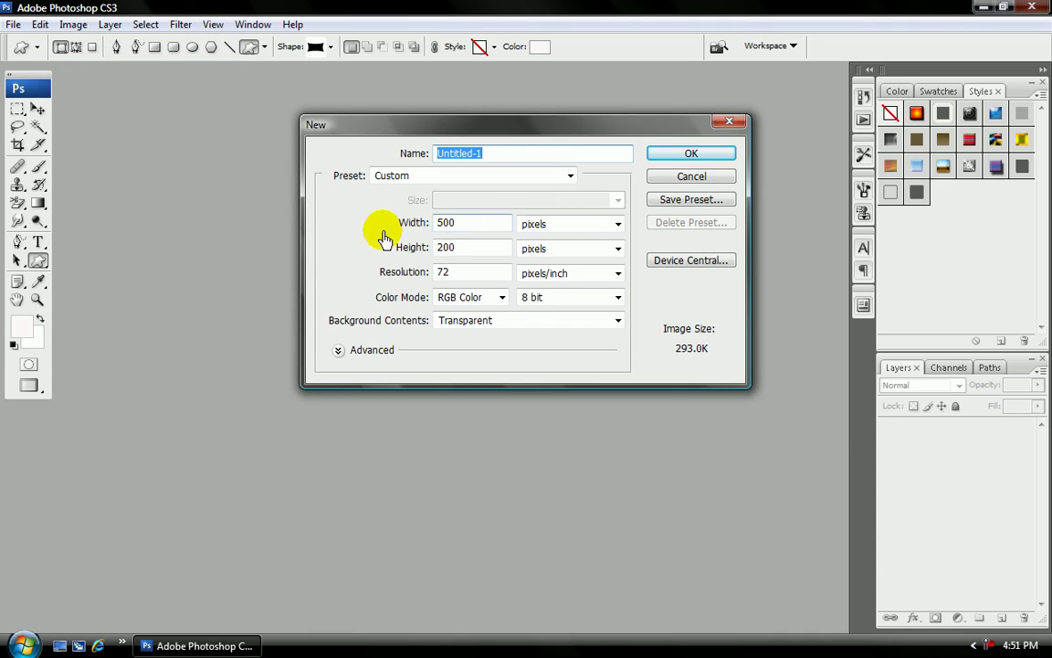
pyautogui.click(460, 225)
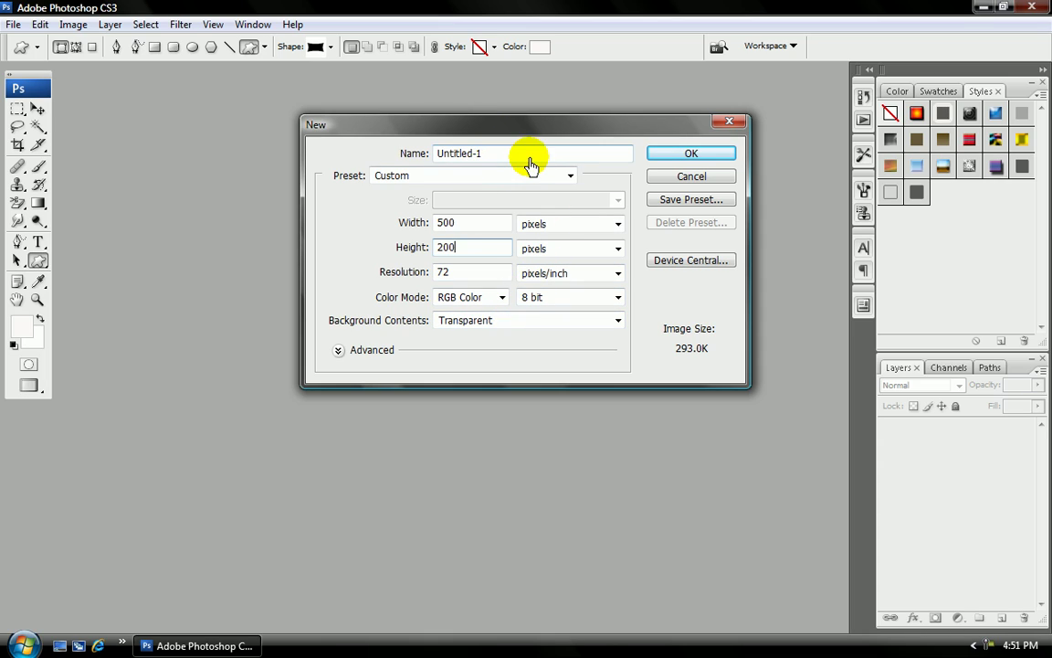
pyautogui.press('BackSpace')
pyautogui.press('BackSpace')
pyautogui.press('BackSpace')
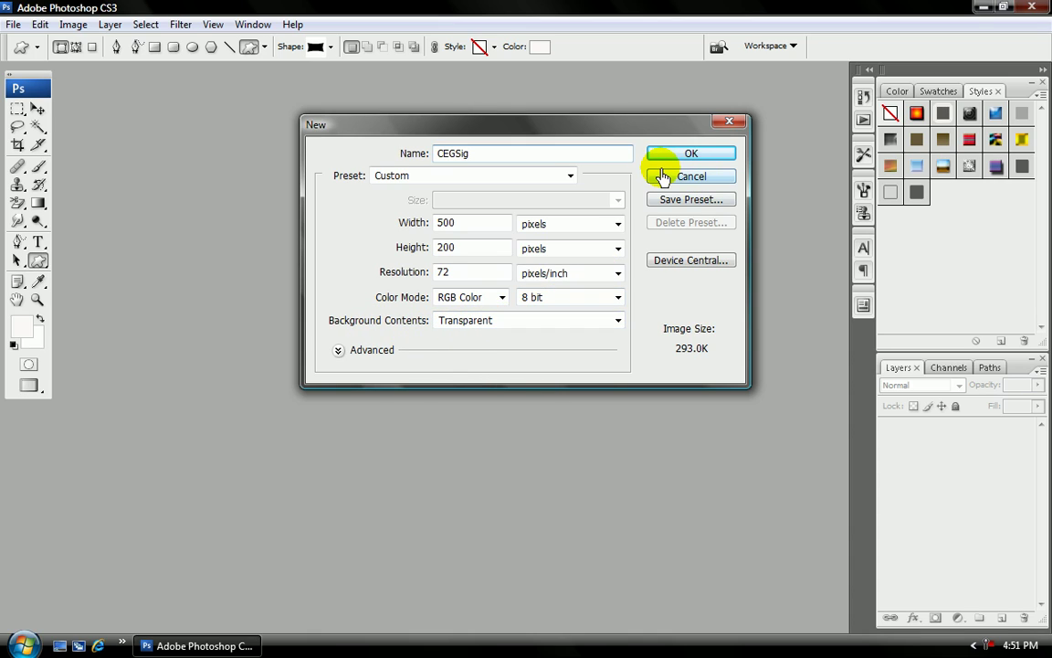
pyautogui.click(690, 155)
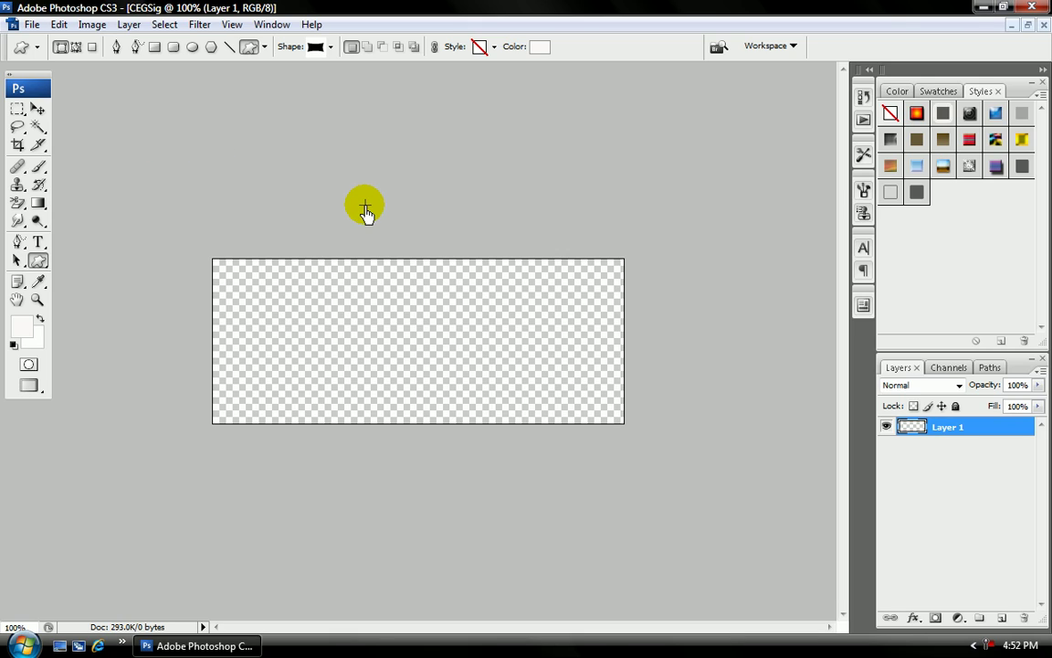
pyautogui.click(958, 619)
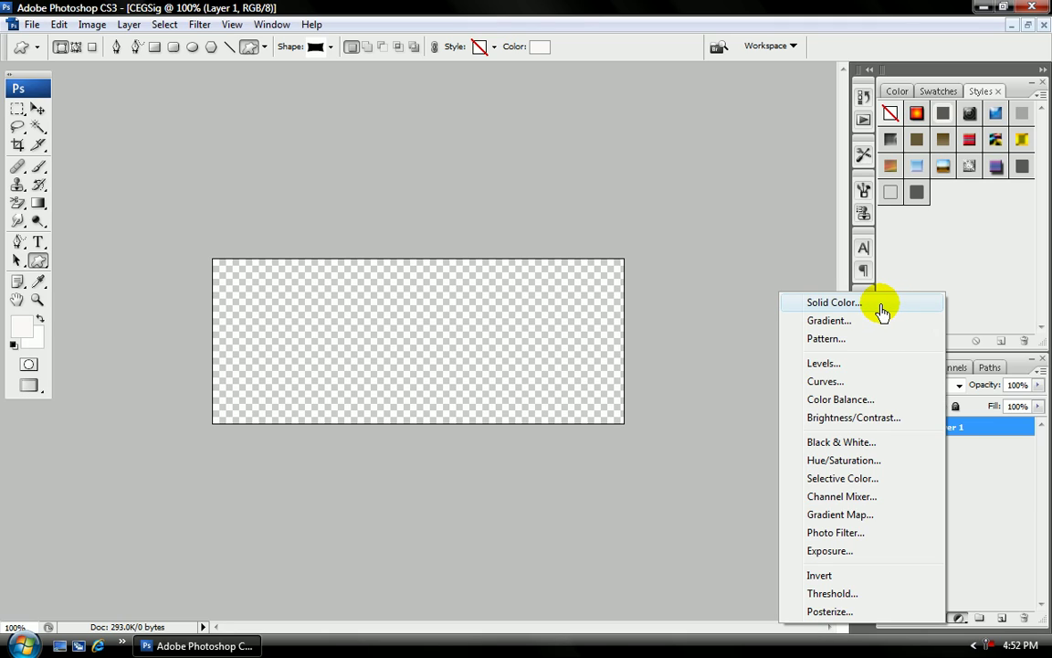
pyautogui.click(881, 312)
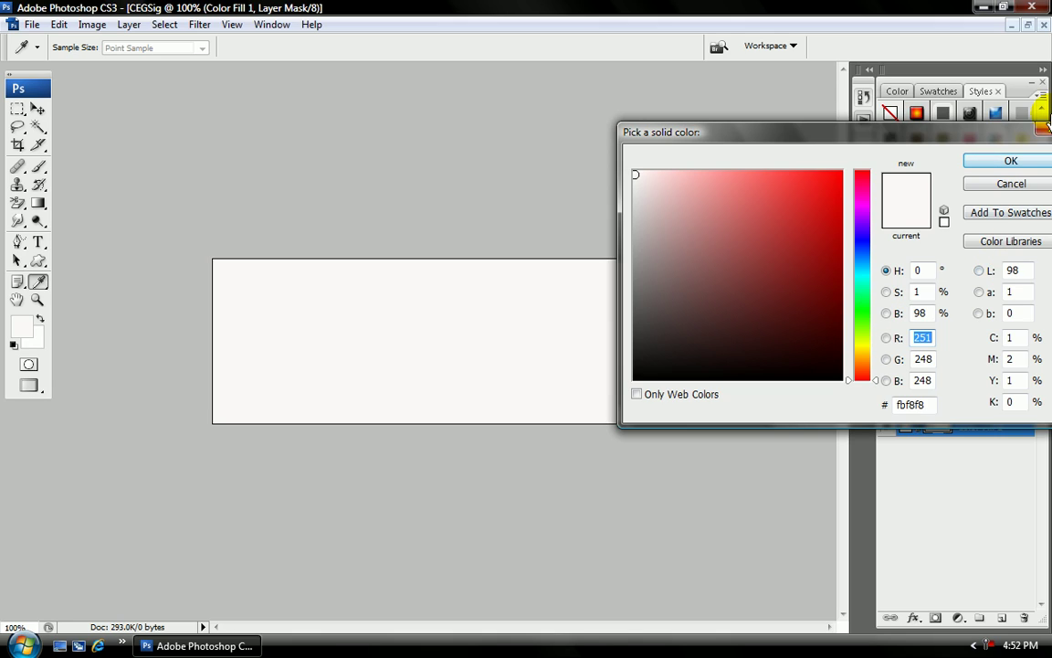
pyautogui.click(1023, 183)
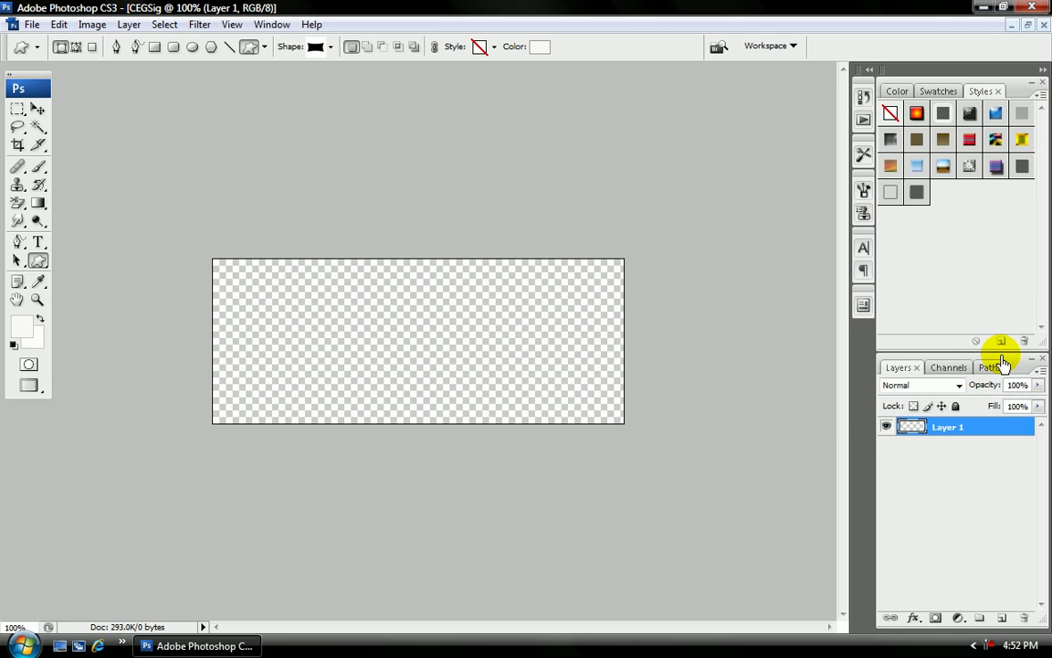
# - Add a Solid Color fill layer in black (000000) to cover the canvas
pyautogui.click(957, 619)
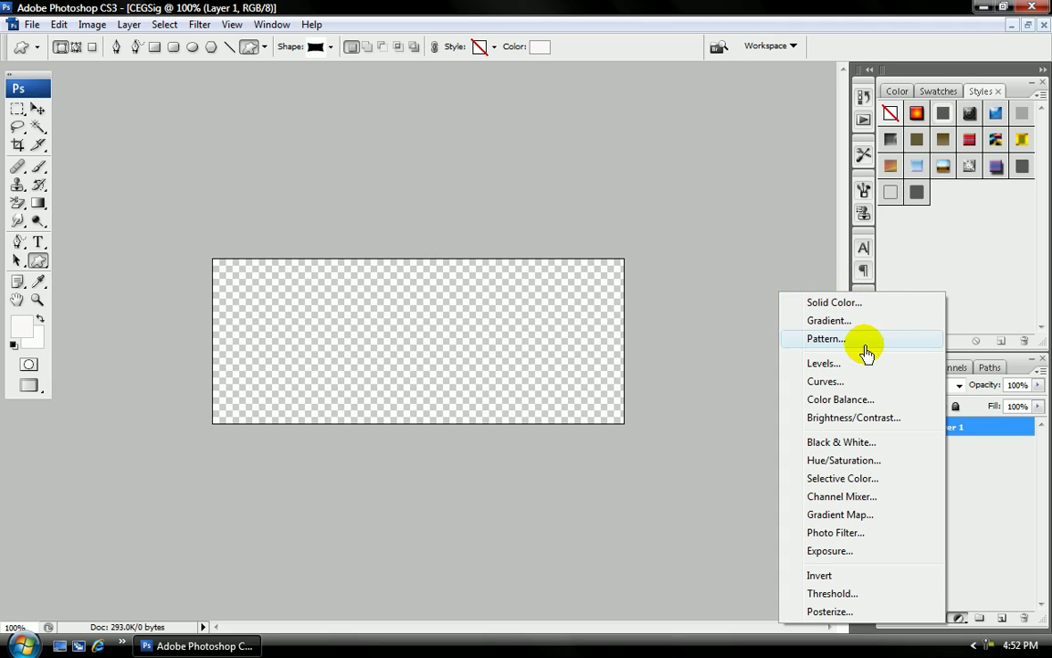
pyautogui.click(858, 309)
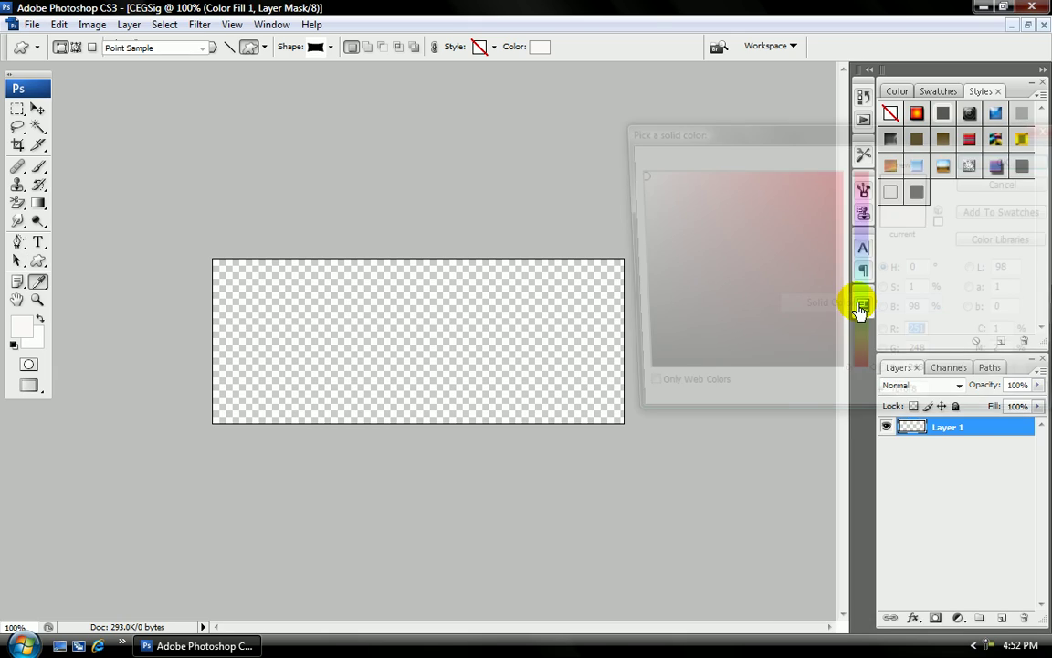
pyautogui.moveTo(777, 371); pyautogui.dragTo(784, 429)
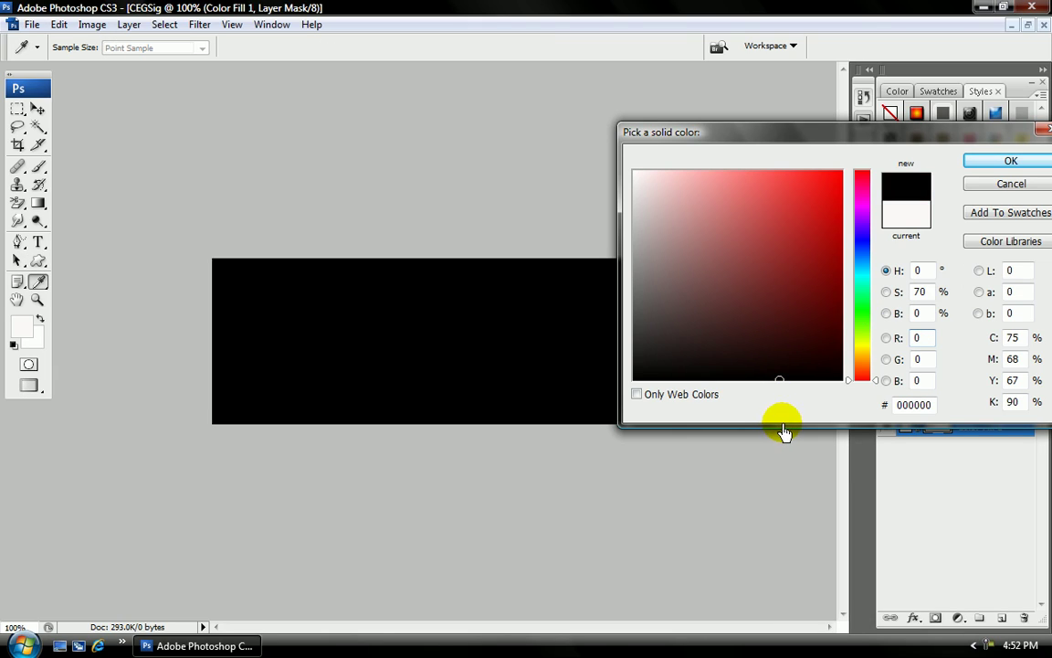
pyautogui.click(1005, 165)
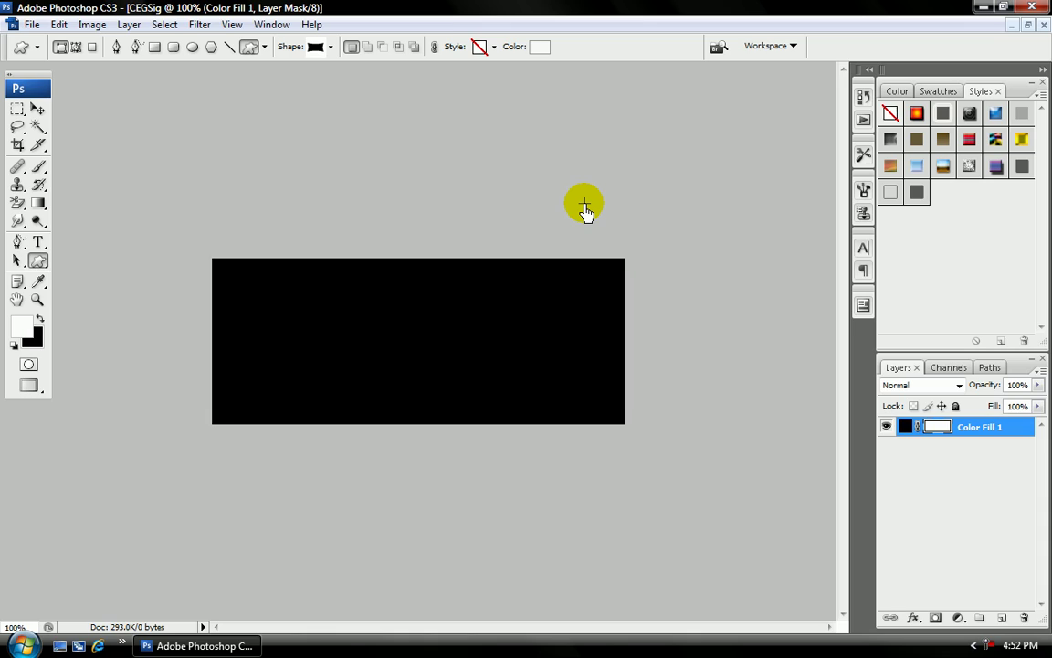
# - Place the image space-art-wallpaper-1920x1080_007 from the ceg folder on the desktop into the document
pyautogui.click(32, 25)
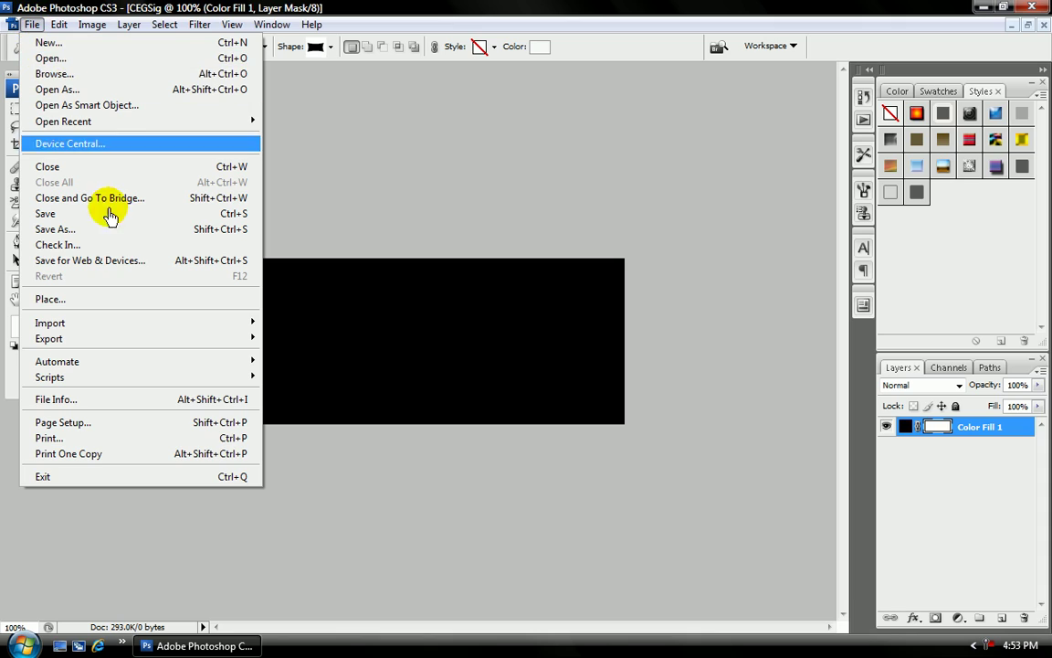
pyautogui.click(123, 302)
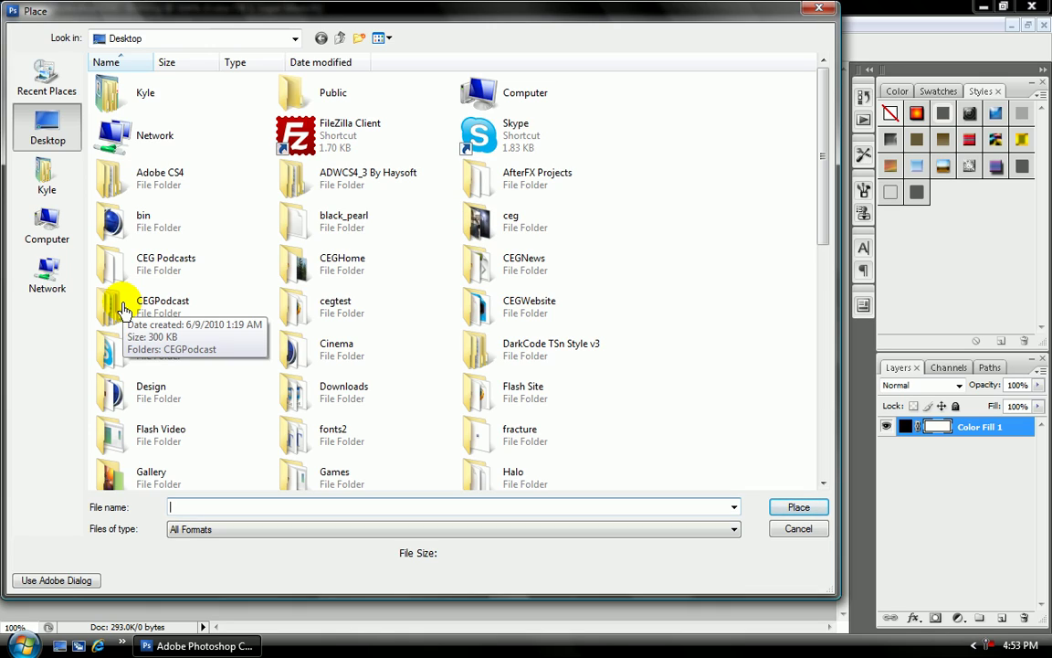
pyautogui.doubleClick(523, 223)
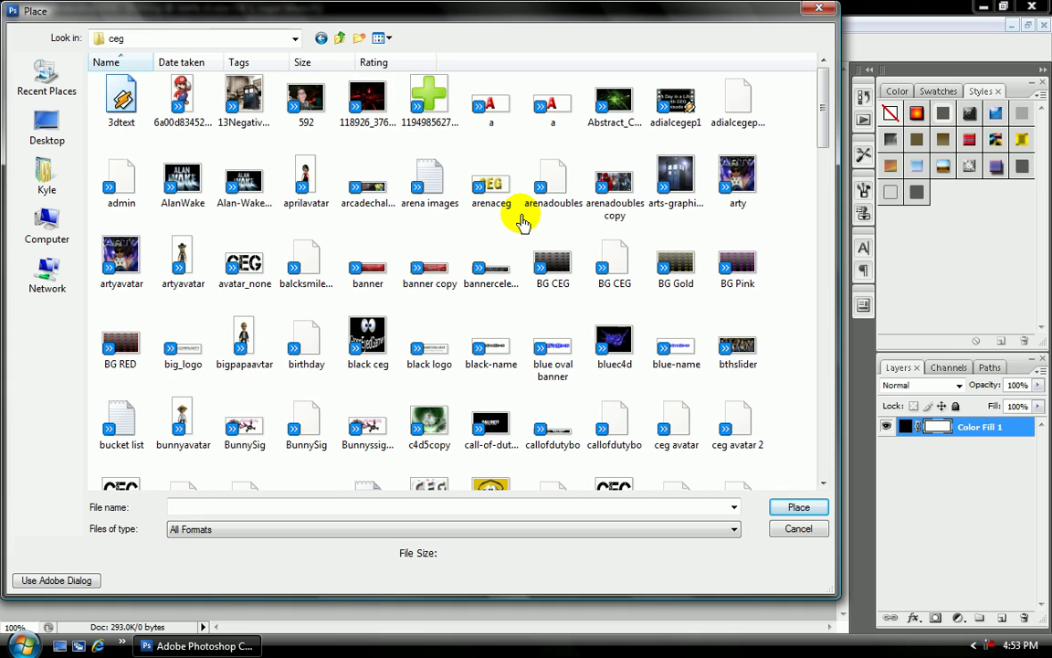
pyautogui.moveTo(822, 85); pyautogui.dragTo(825, 368)
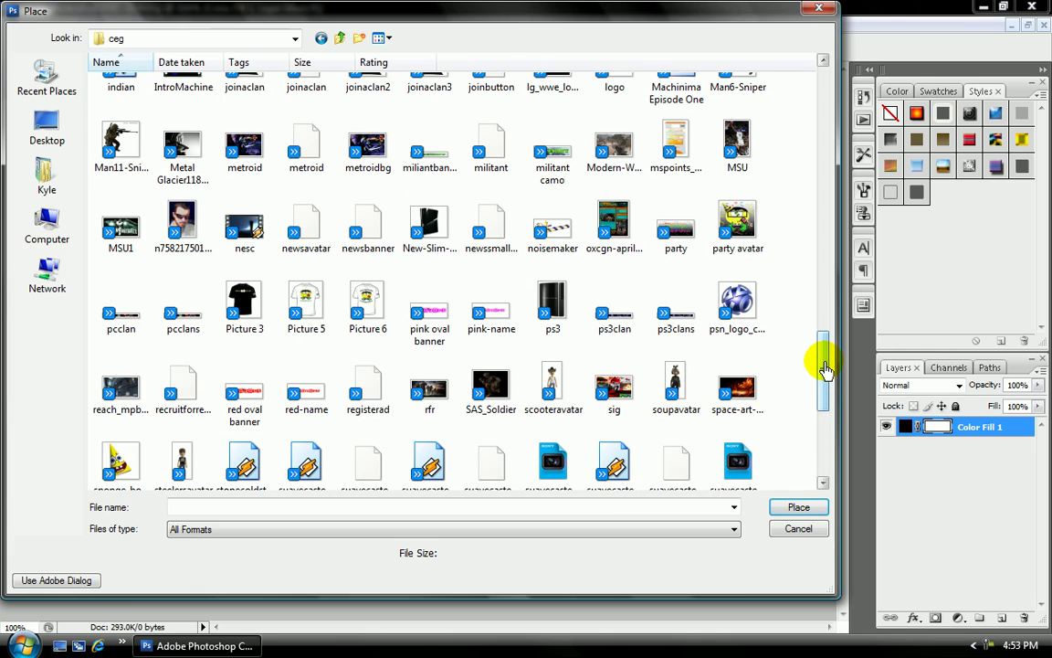
pyautogui.click(740, 400)
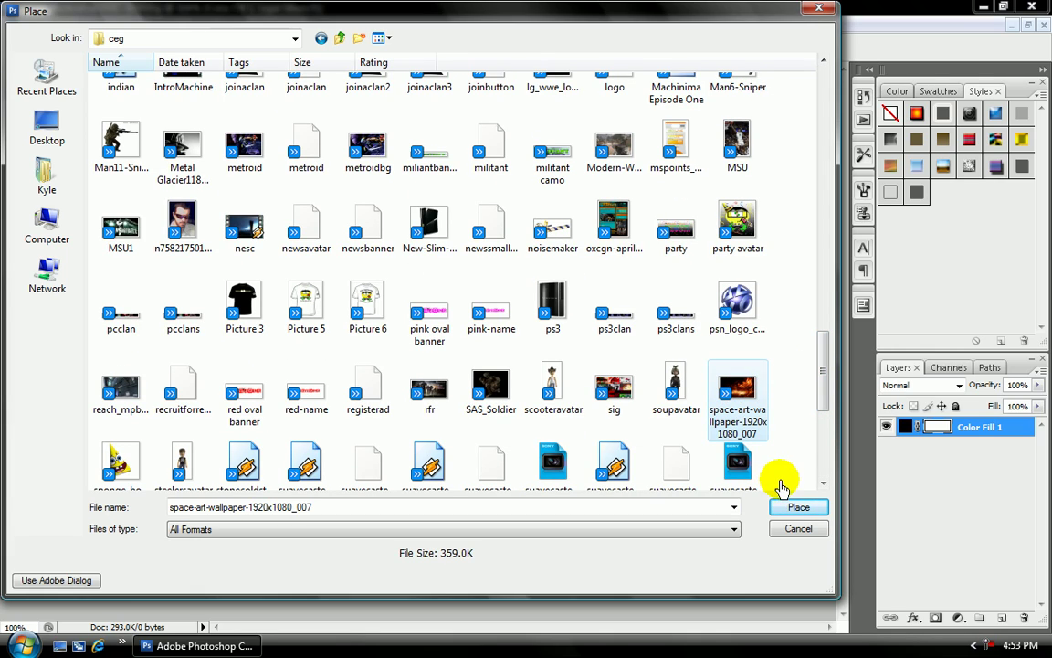
pyautogui.click(799, 509)
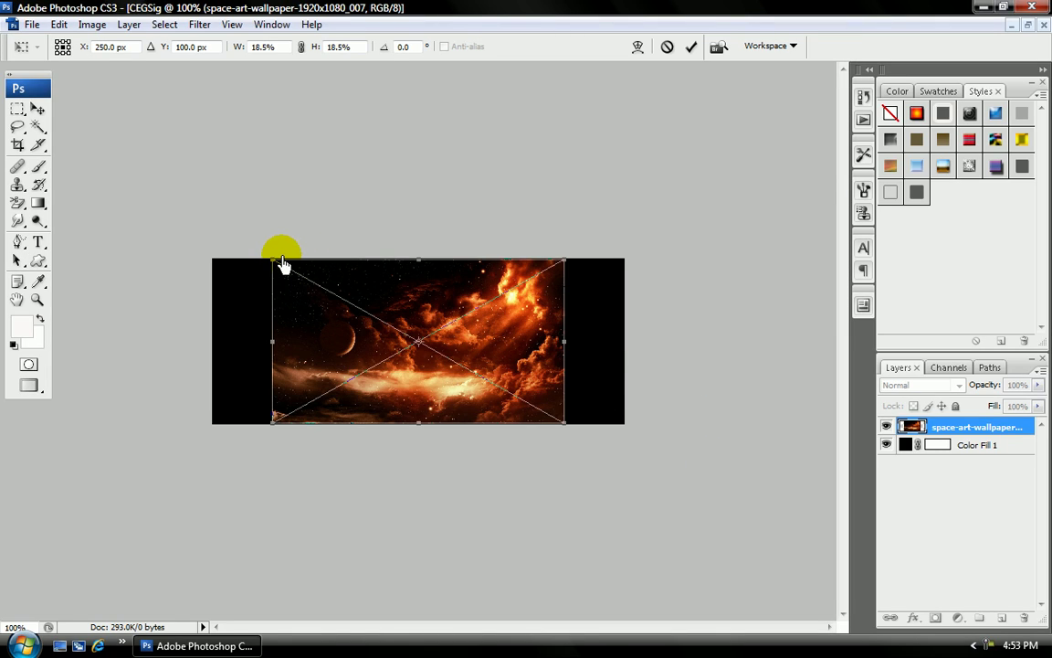
# - Scale the placed space-art image to about 28.7% wide and 31.4% high, position it to cover the whole canvas, and commit the placement
pyautogui.moveTo(270, 265); pyautogui.dragTo(249, 246)
pyautogui.moveTo(228, 235)
pyautogui.mouseDown()
pyautogui.moveTo(206, 197)
pyautogui.moveTo(224, 231)
pyautogui.mouseUp()
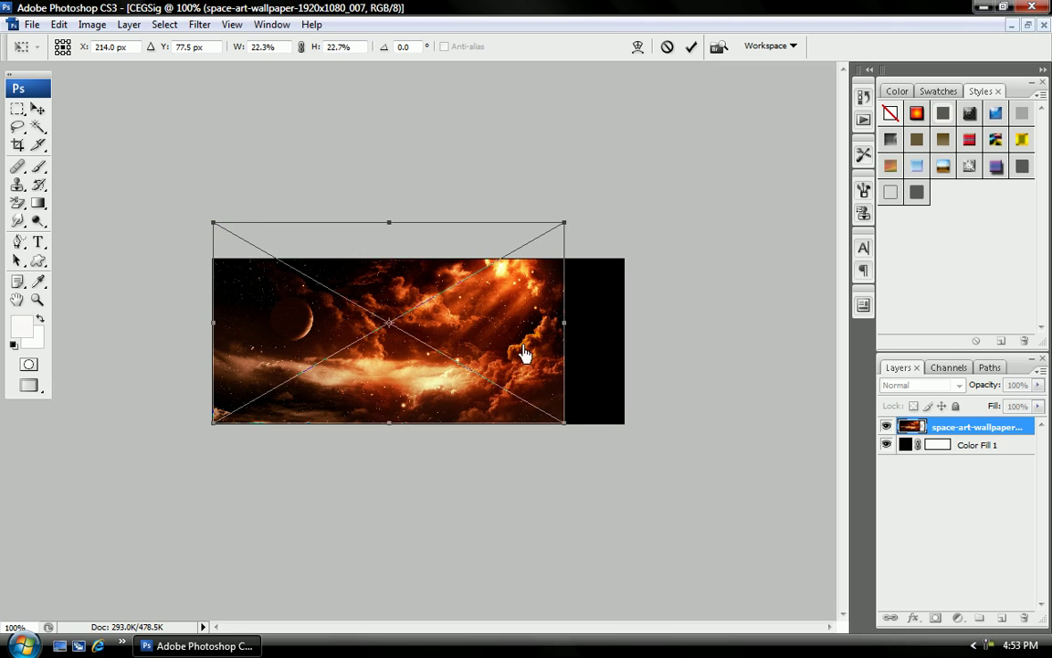
pyautogui.moveTo(573, 430); pyautogui.dragTo(625, 435)
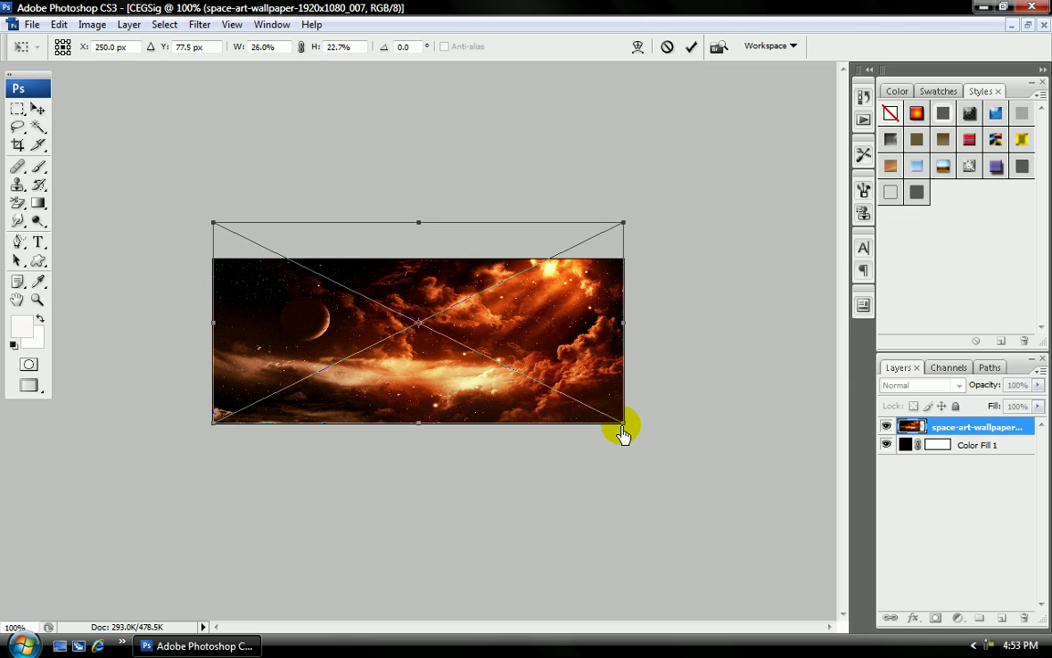
pyautogui.moveTo(628, 226); pyautogui.dragTo(635, 151)
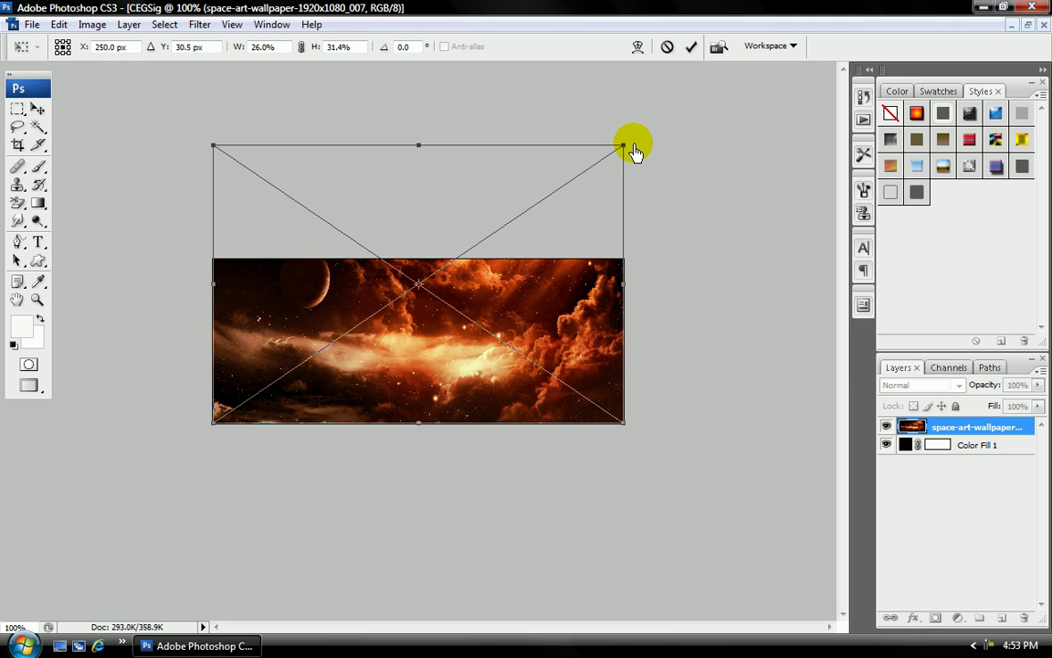
pyautogui.moveTo(495, 312); pyautogui.dragTo(478, 335)
pyautogui.moveTo(603, 320); pyautogui.dragTo(624, 317)
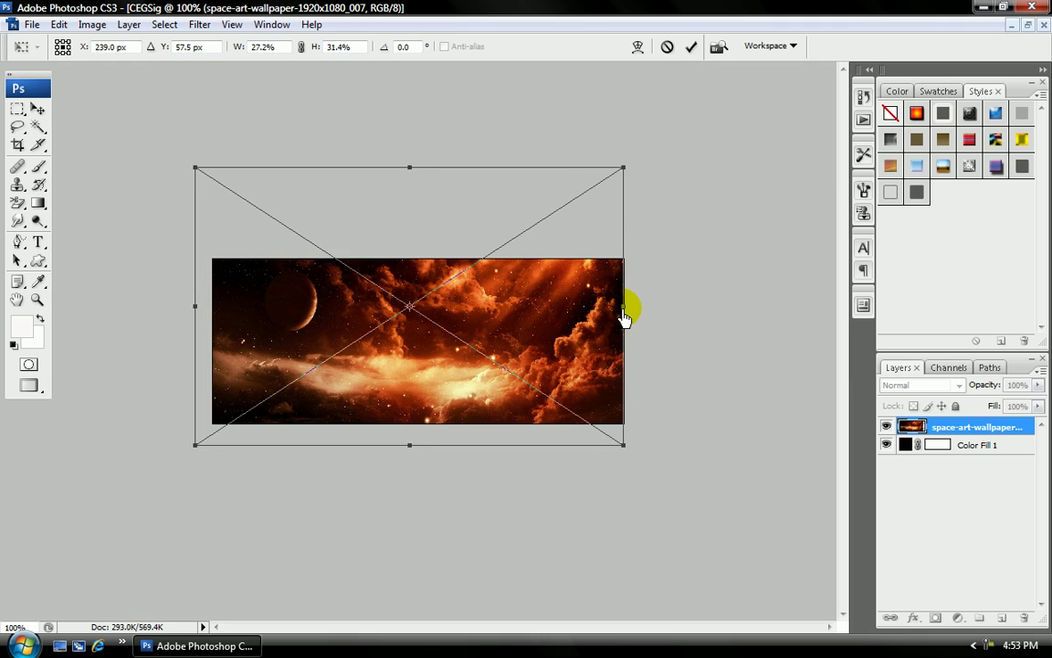
pyautogui.moveTo(494, 324); pyautogui.dragTo(479, 324)
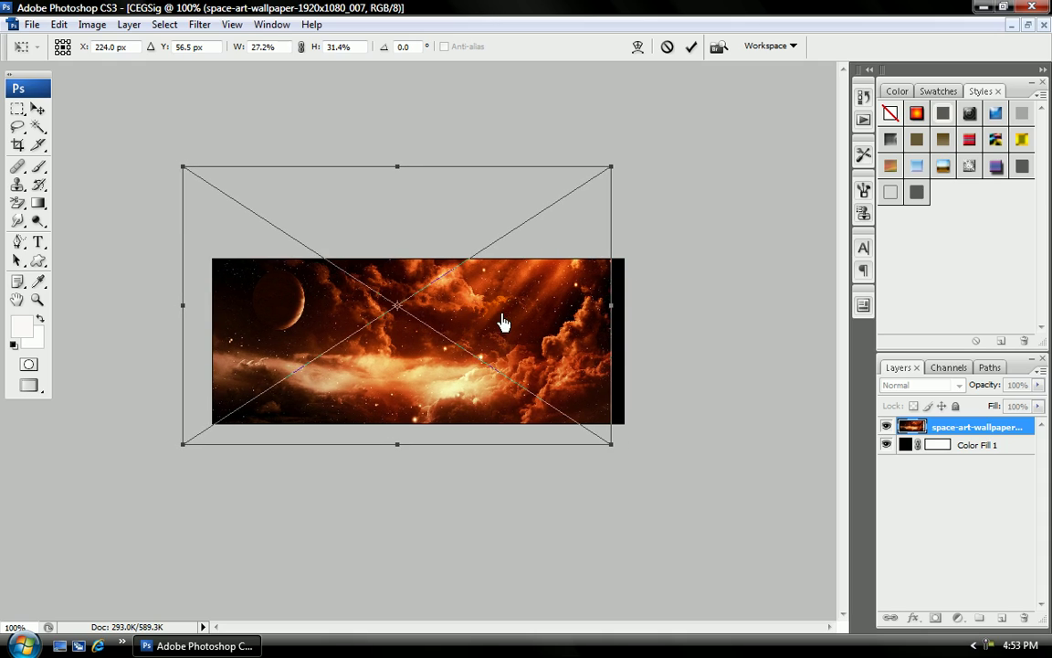
pyautogui.moveTo(618, 316); pyautogui.dragTo(641, 312)
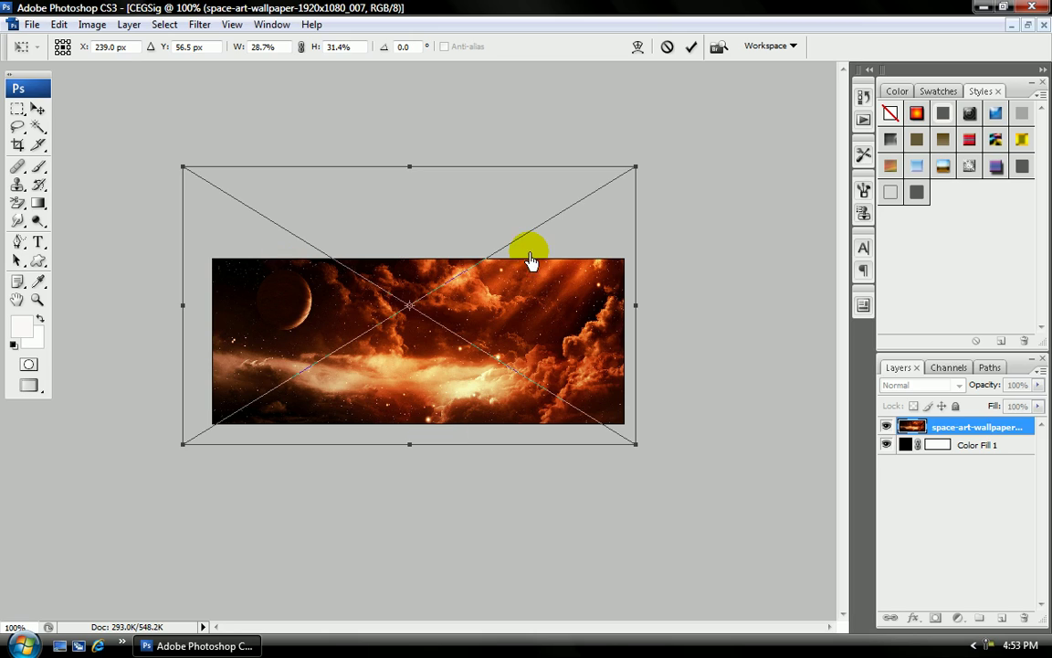
pyautogui.click(691, 51)
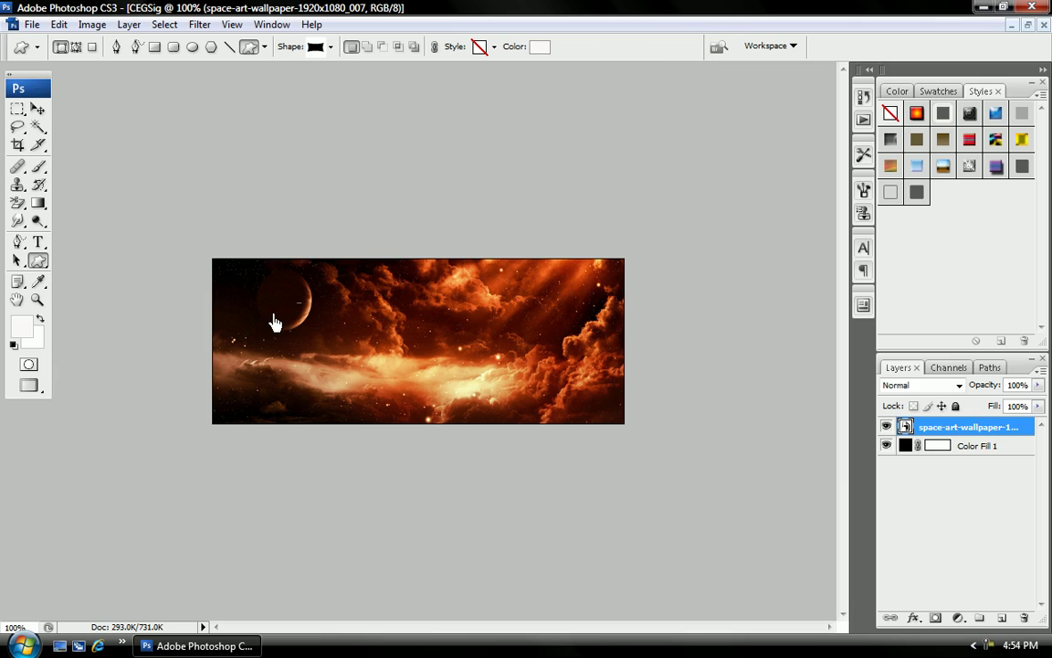
pyautogui.click(746, 326)
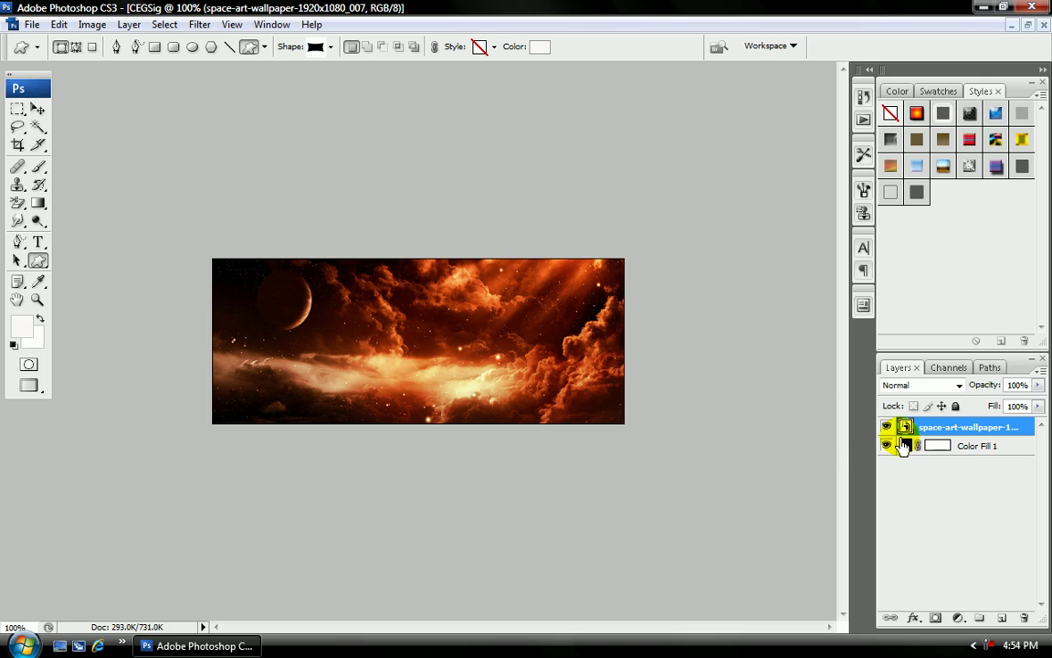
# - Compare the space-art and Color Fill 1 layers by selecting each and temporarily hiding the space-art layer
pyautogui.click(956, 482)
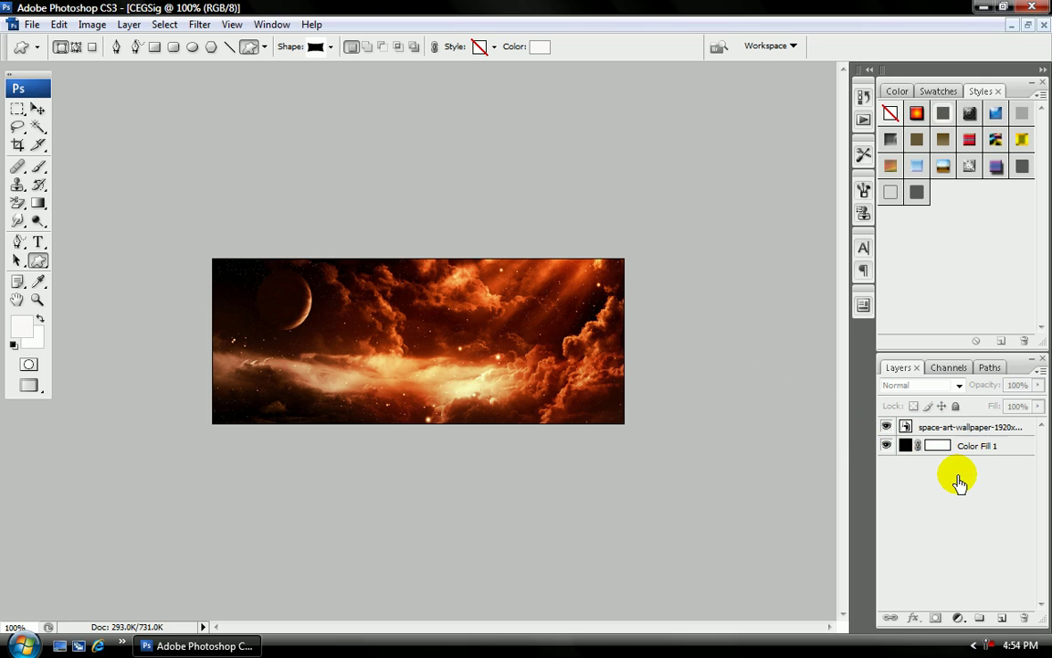
pyautogui.click(969, 429)
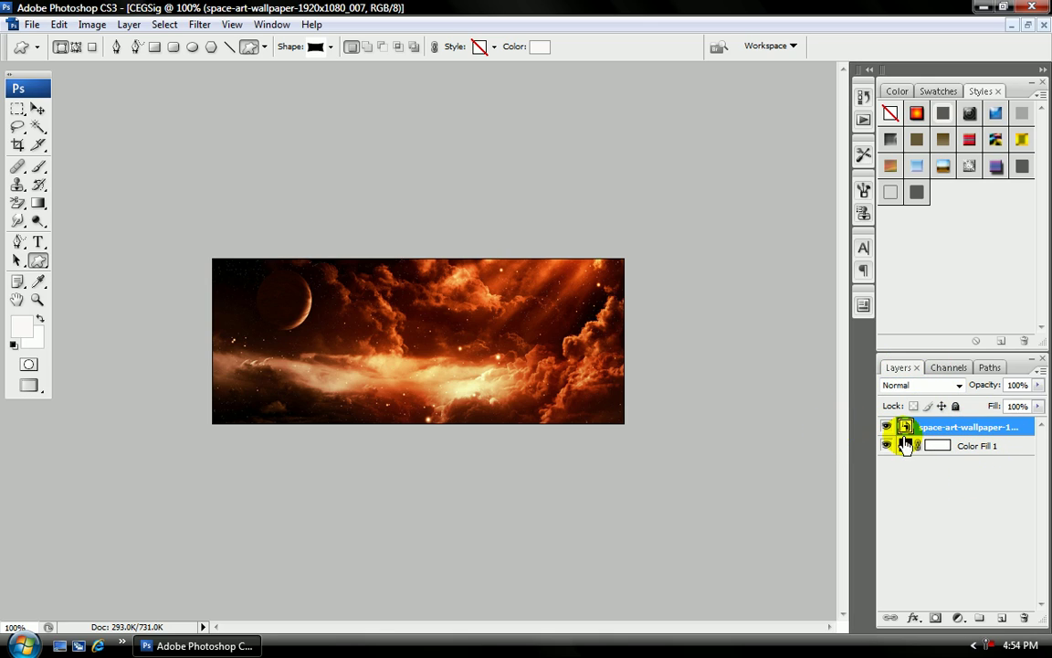
pyautogui.click(988, 447)
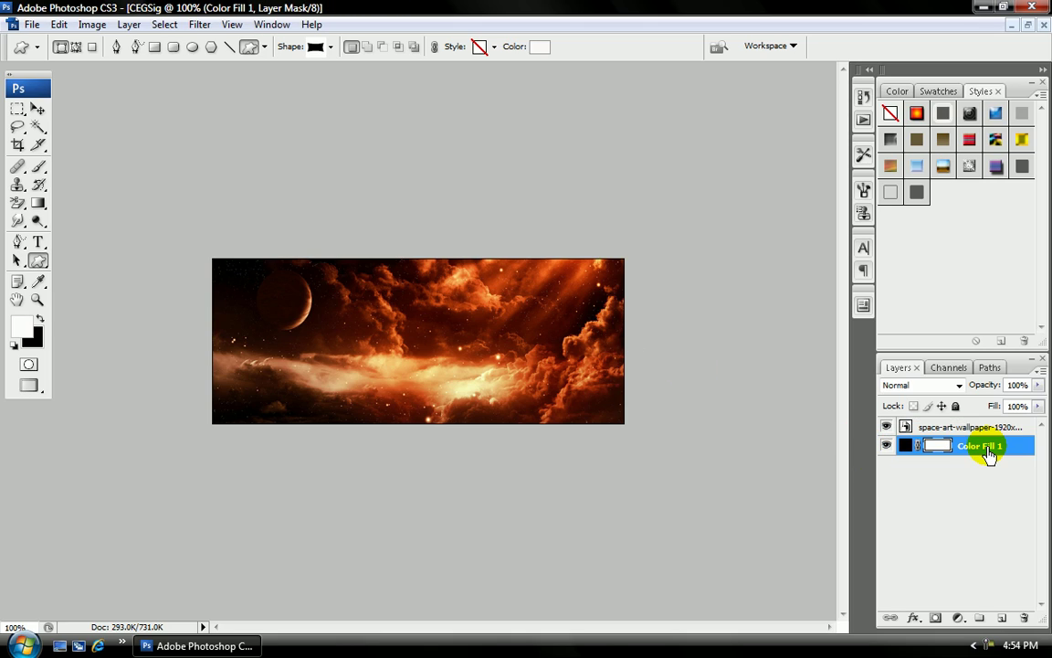
pyautogui.click(887, 427)
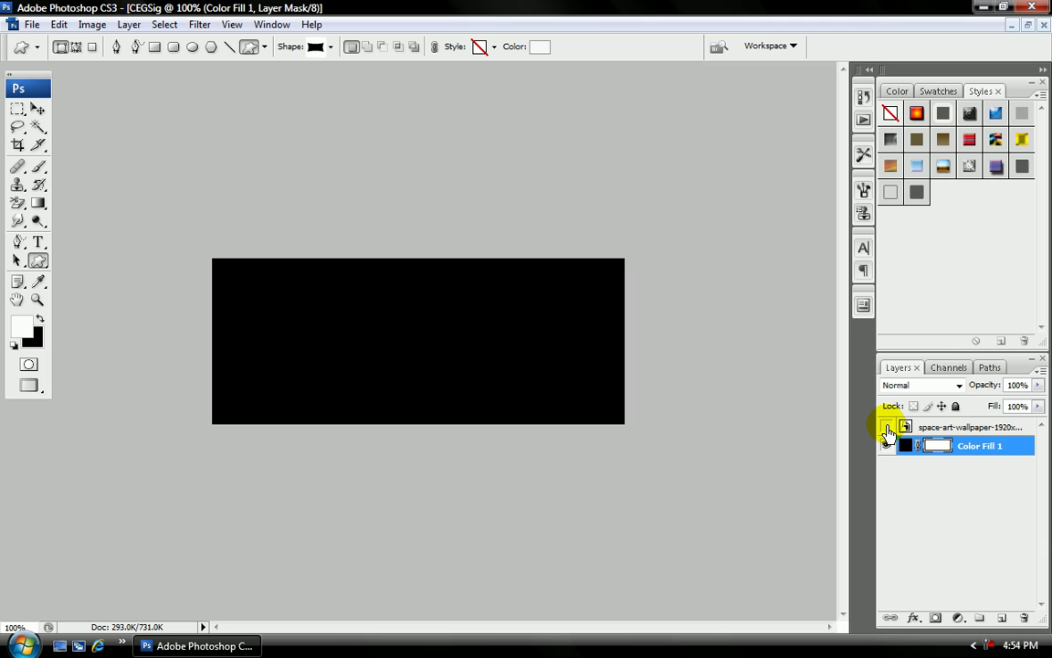
pyautogui.click(887, 427)
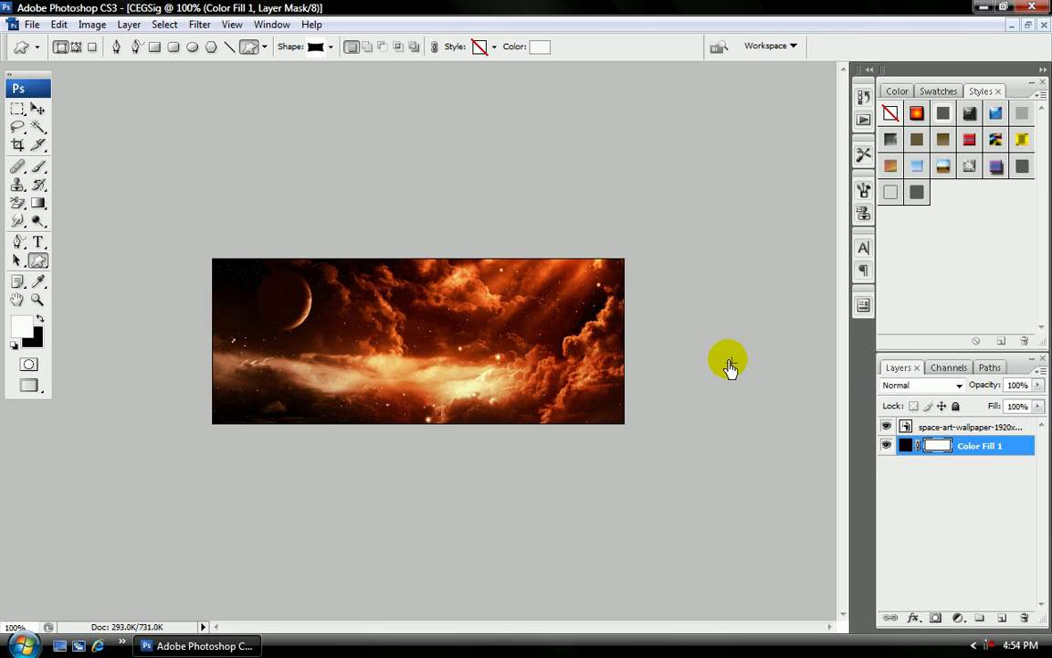
# - Examine the space-art layer's Blending Options, briefly trying effects such as Color Overlay and Gradient Overlay without keeping them, and review its other layer commands
pyautogui.click(970, 431)
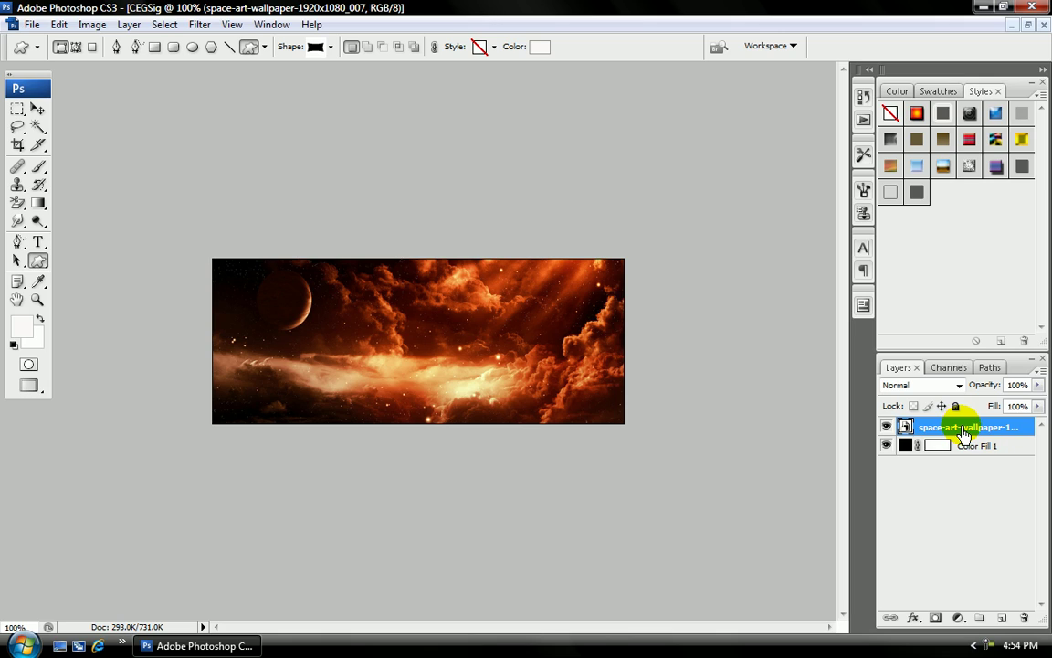
pyautogui.rightClick(963, 435)
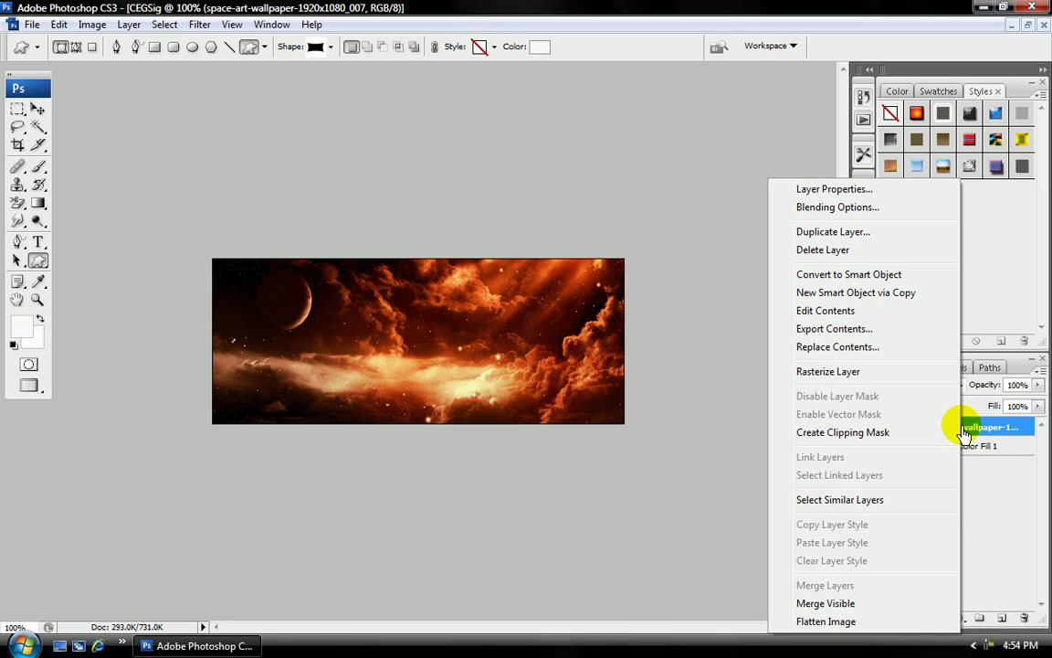
pyautogui.click(867, 213)
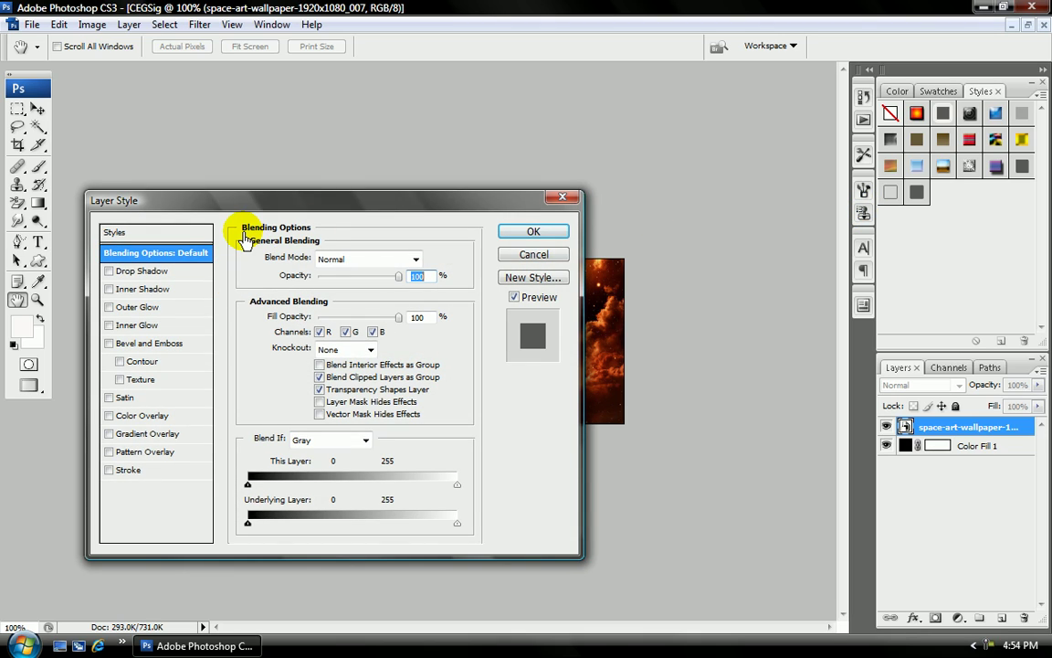
pyautogui.moveTo(330, 203); pyautogui.dragTo(872, 109)
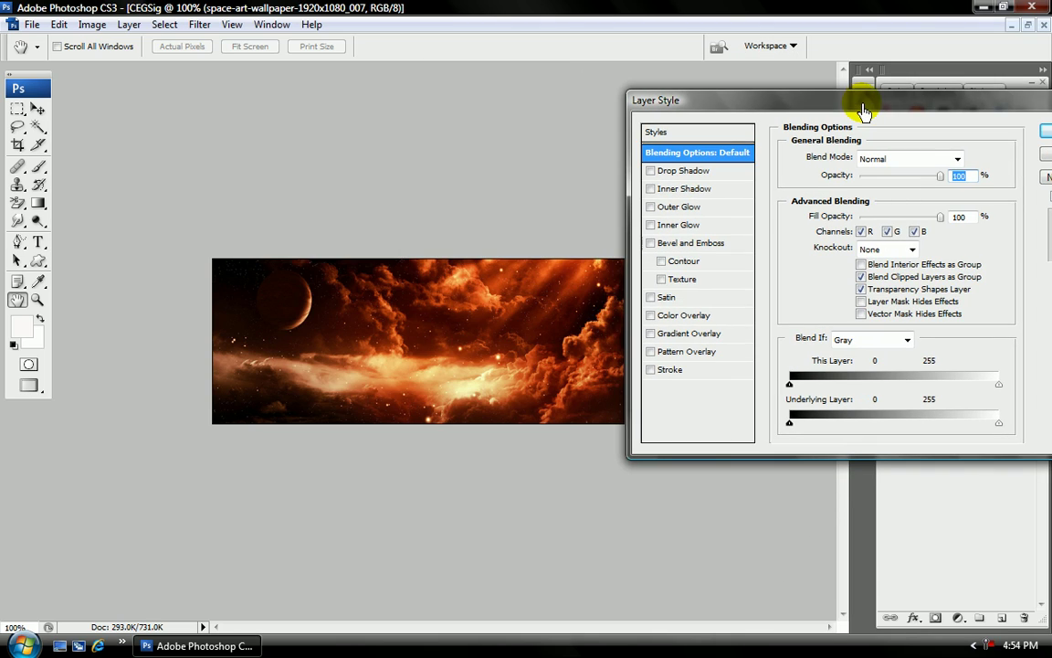
pyautogui.click(651, 189)
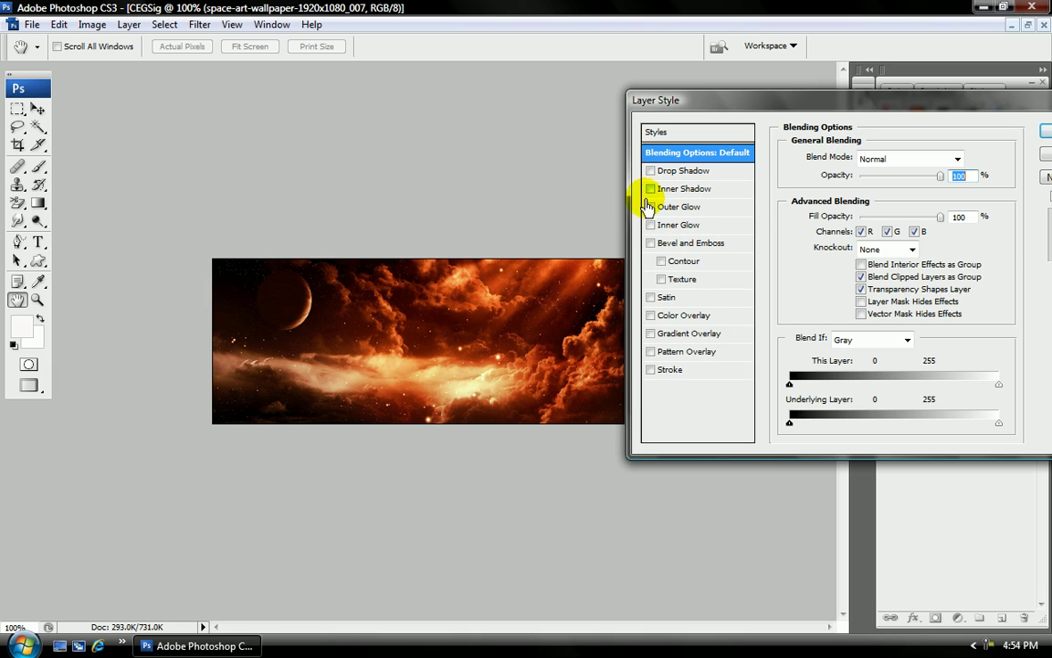
pyautogui.click(651, 243)
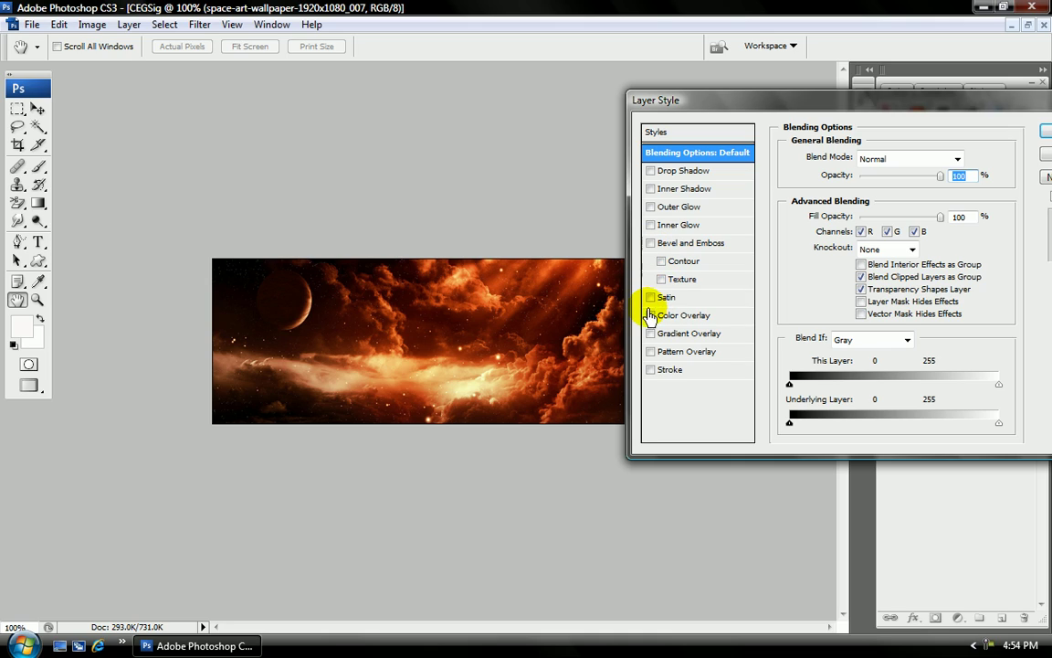
pyautogui.click(651, 315)
pyautogui.click(650, 316)
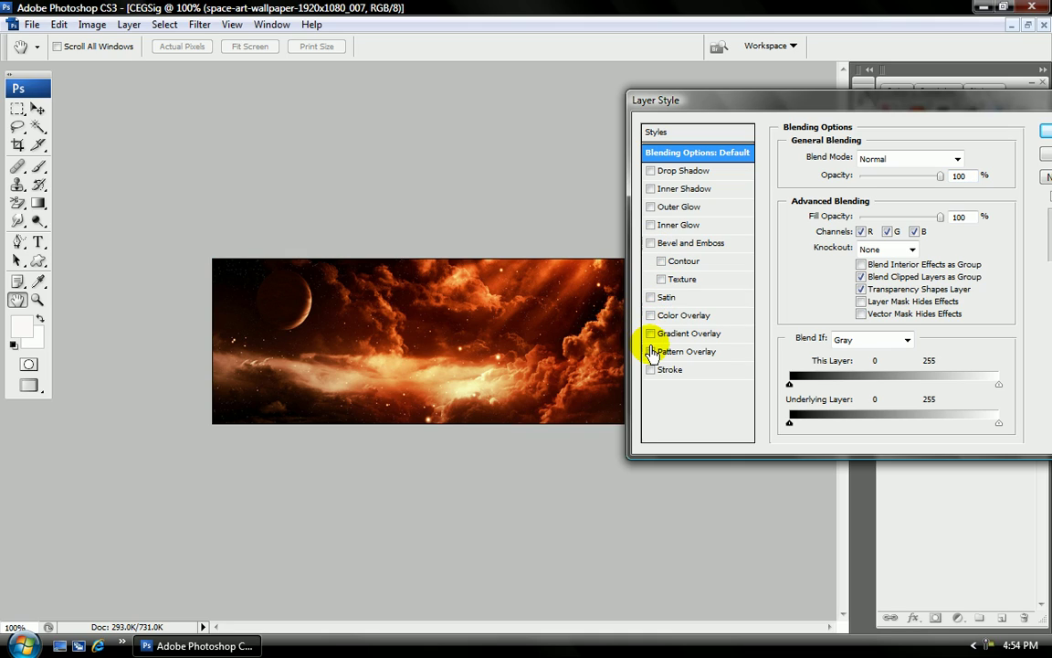
pyautogui.click(651, 333)
pyautogui.click(651, 333)
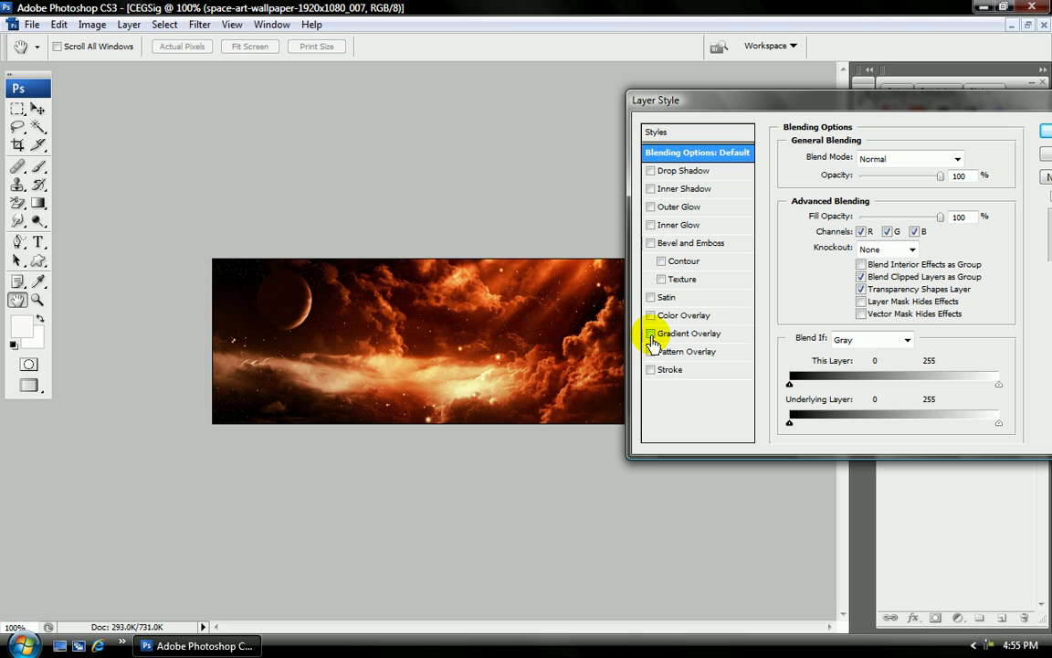
pyautogui.moveTo(943, 114); pyautogui.dragTo(791, 178)
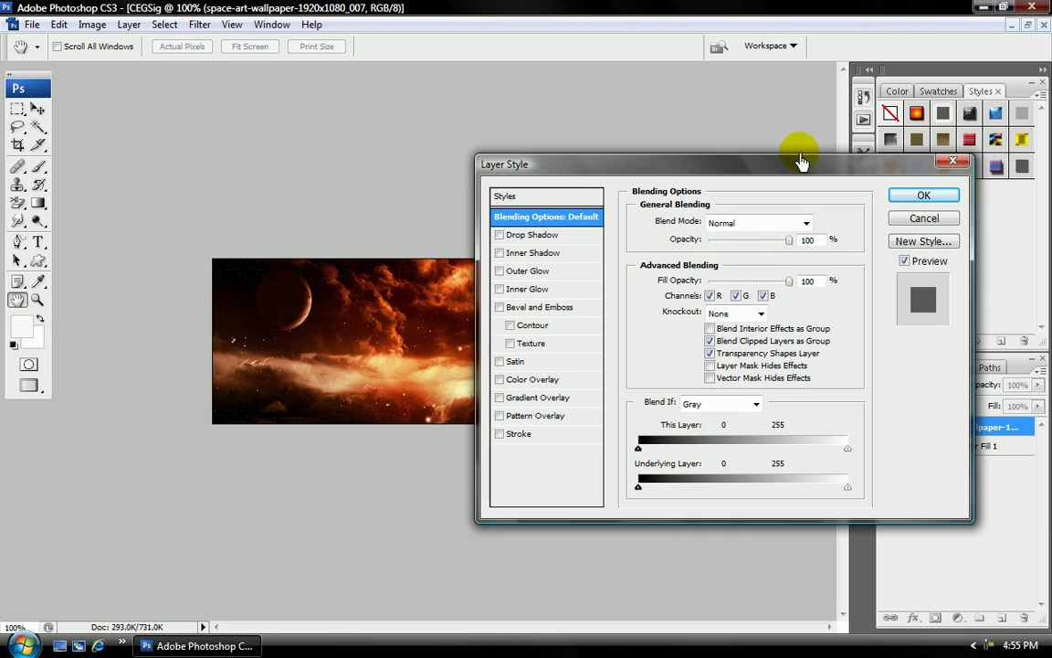
pyautogui.click(946, 203)
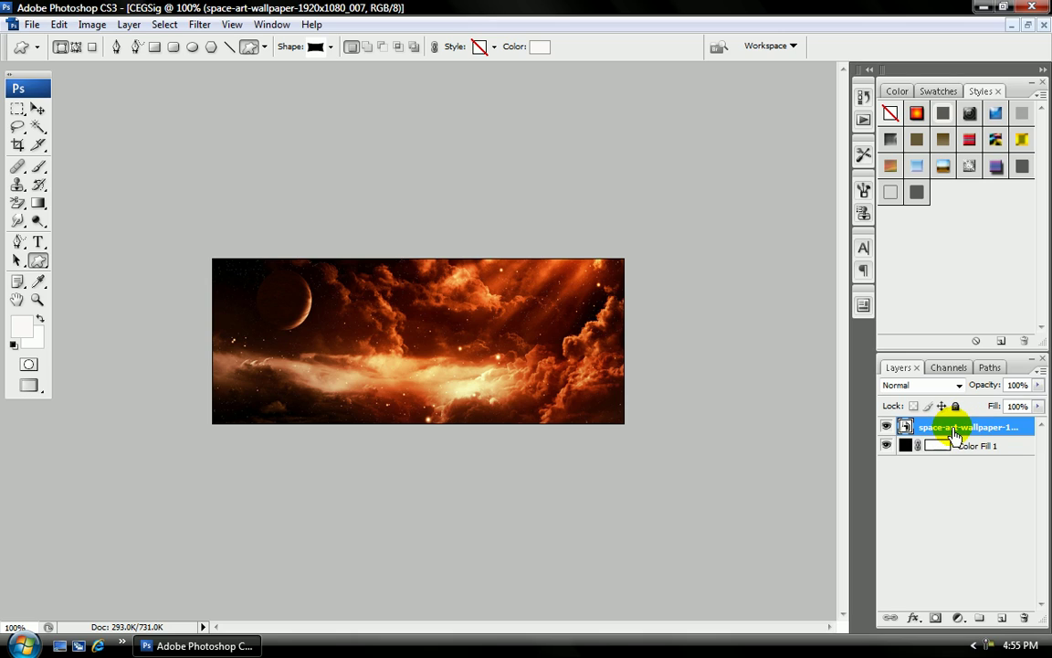
pyautogui.rightClick(964, 430)
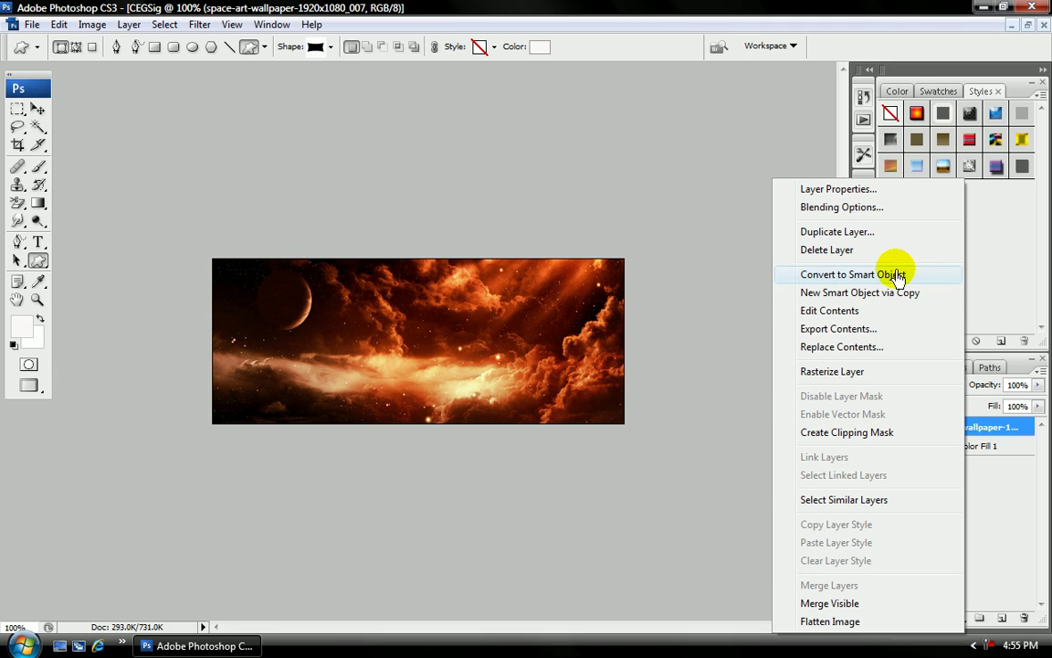
pyautogui.click(770, 150)
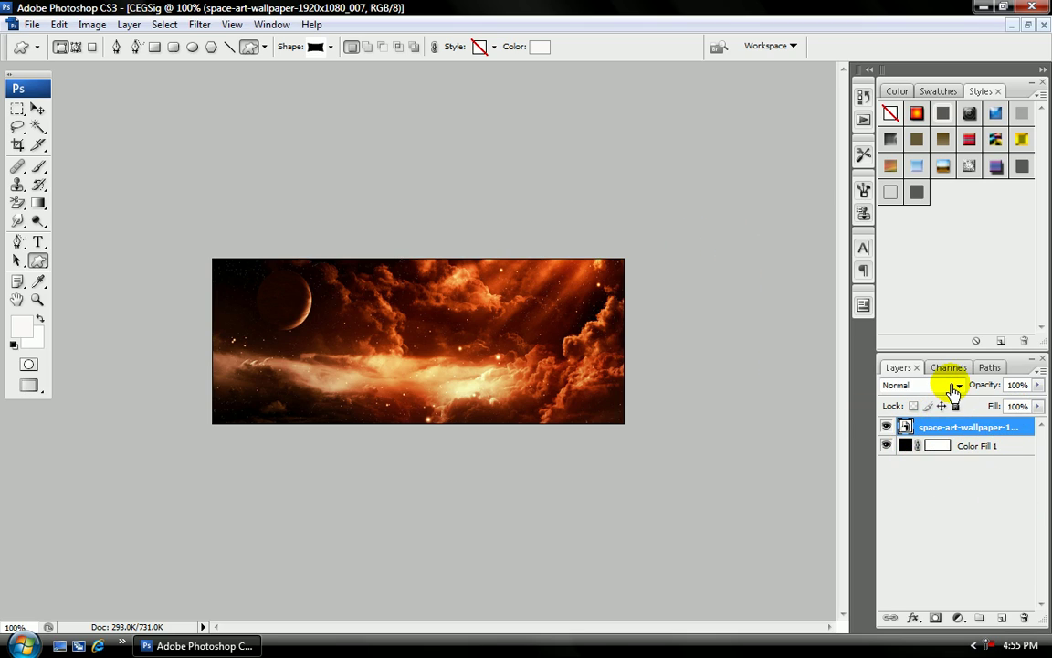
# - Place the image doctor_who_k9-787480 from the ceg folder above the space-art layer
pyautogui.click(31, 26)
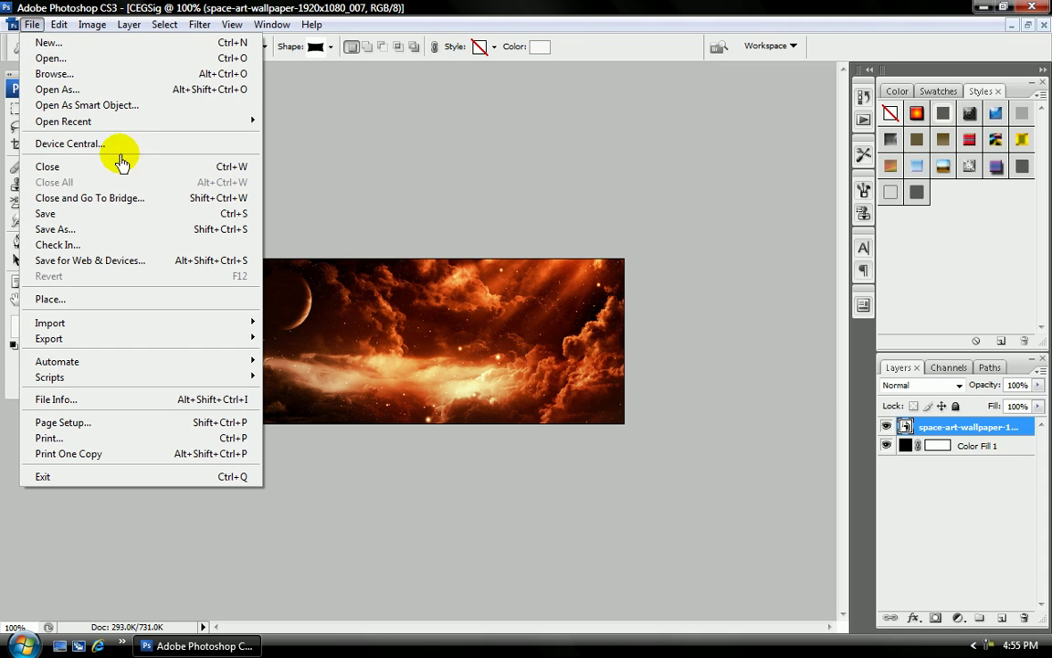
pyautogui.click(117, 298)
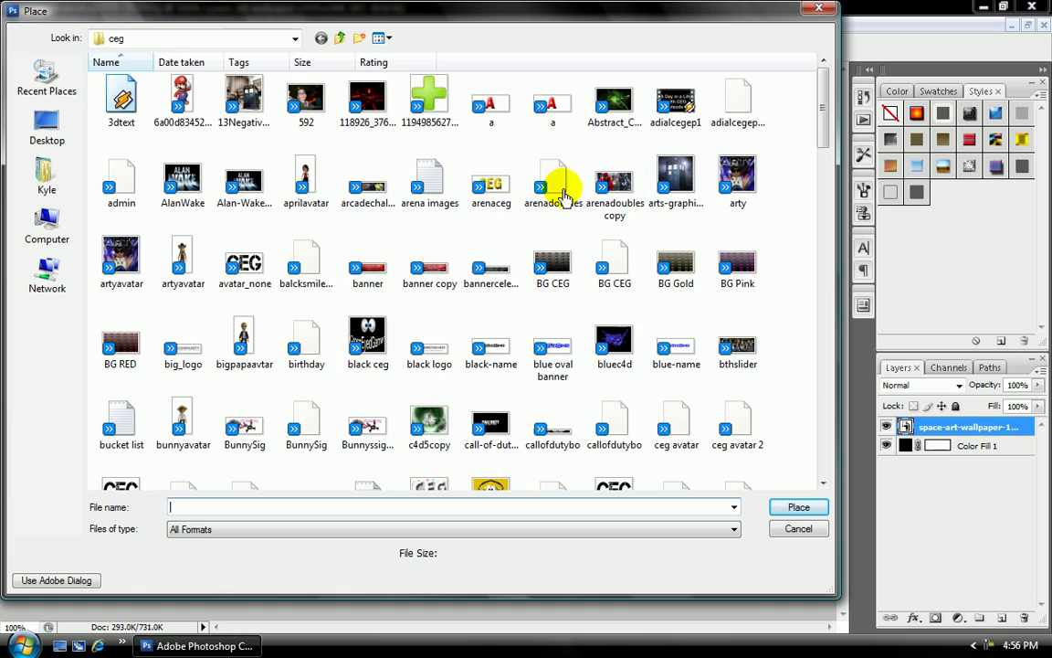
pyautogui.moveTo(824, 115); pyautogui.dragTo(827, 226)
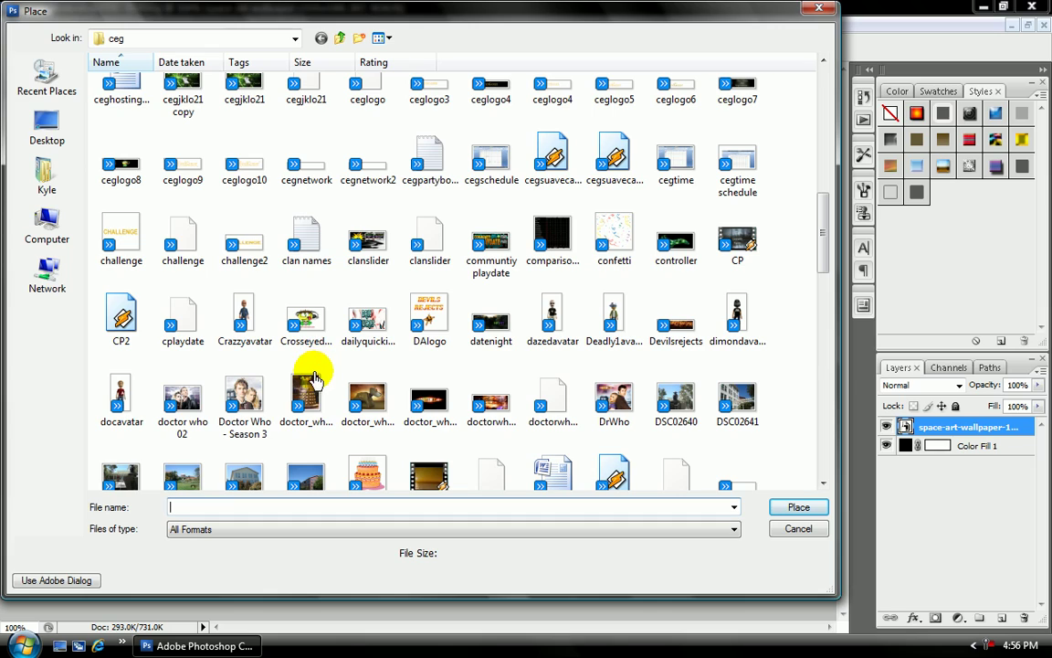
pyautogui.click(365, 395)
pyautogui.click(798, 507)
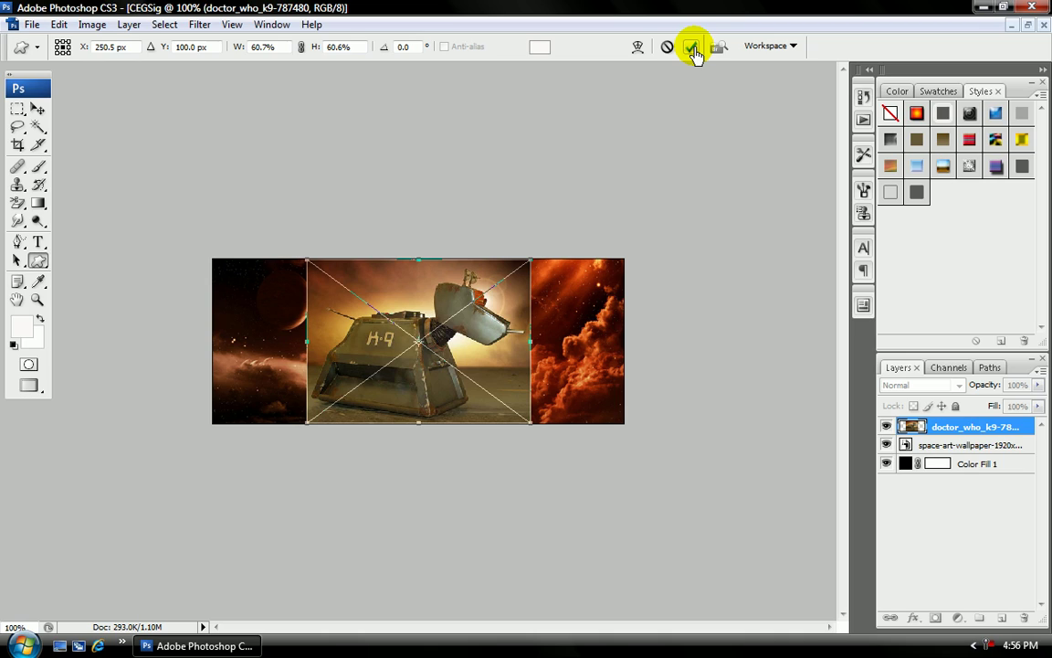
# - Commit the K-9 placement, scale the picture to about 27.8% wide and 26.7% high near the canvas's upper-right area, and apply the transform
pyautogui.click(692, 48)
pyautogui.click(38, 110)
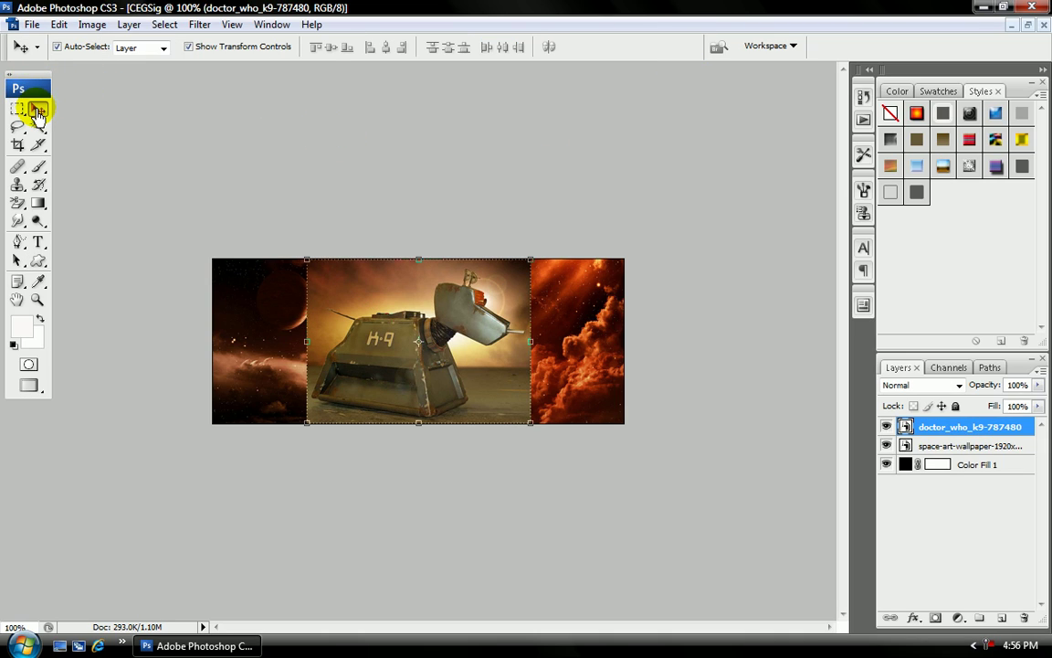
pyautogui.moveTo(530, 422); pyautogui.dragTo(571, 317)
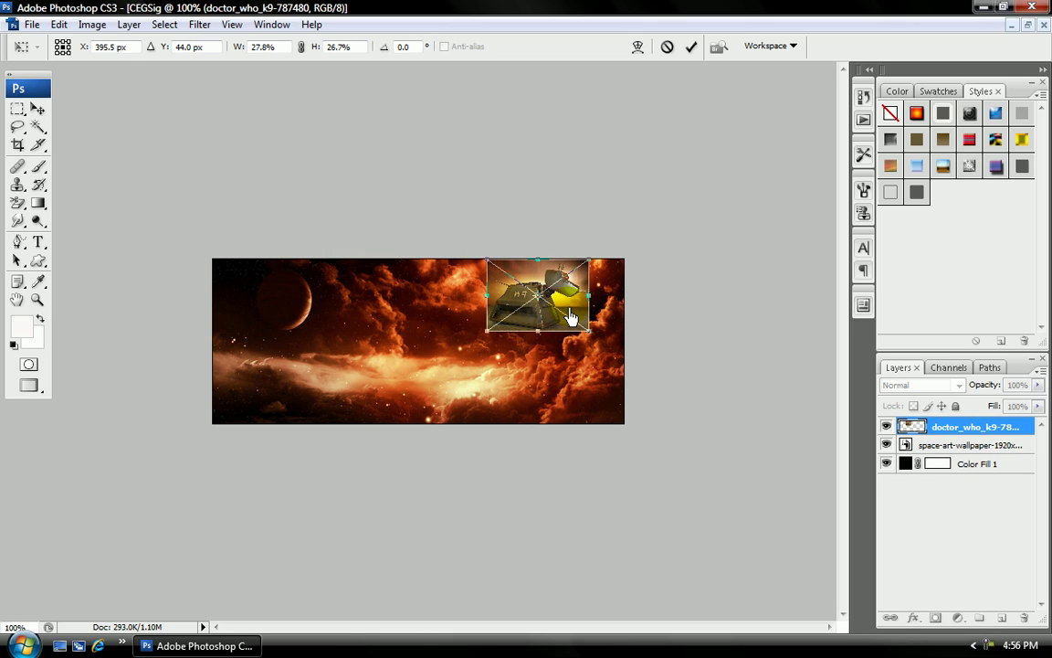
pyautogui.click(692, 47)
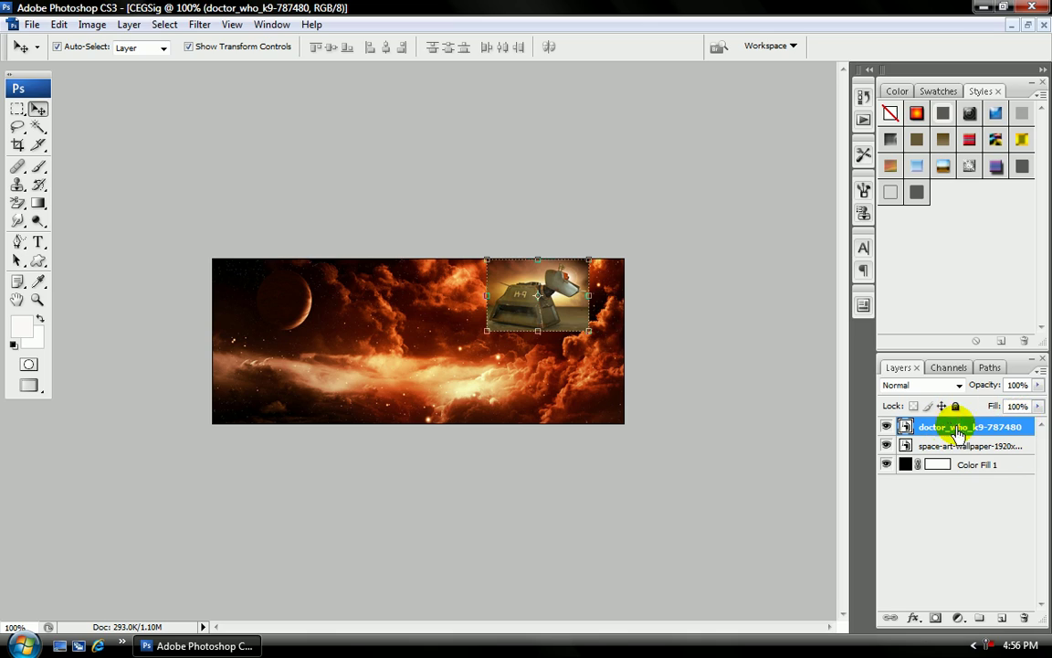
# - Try the Overlay blend mode on the doctor_who_k9-787480 layer and deselect it to judge the result
pyautogui.click(959, 384)
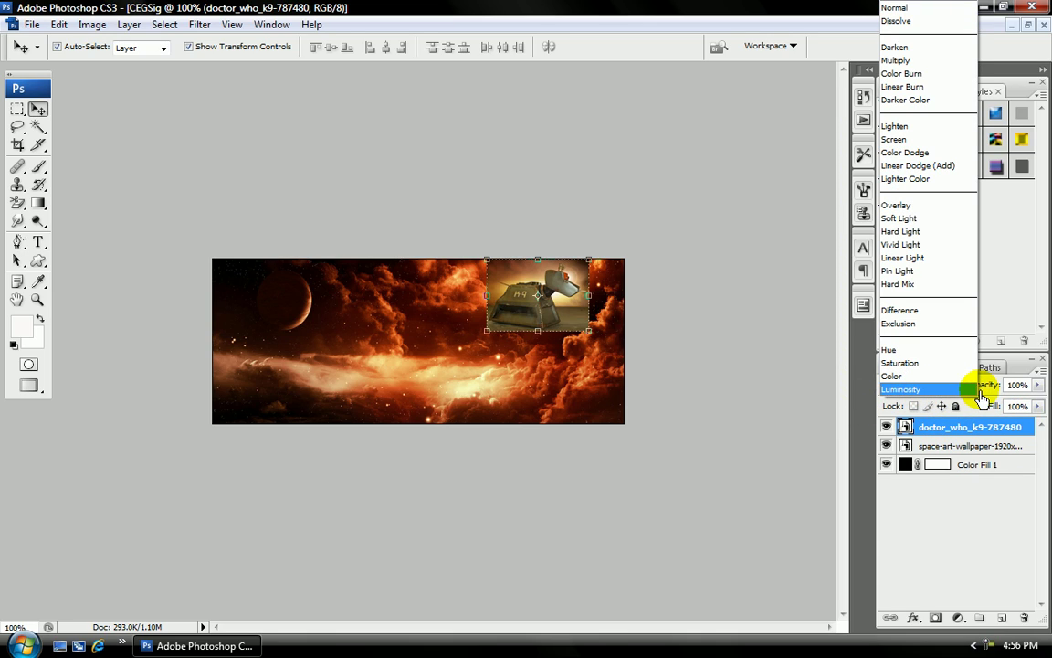
pyautogui.click(983, 402)
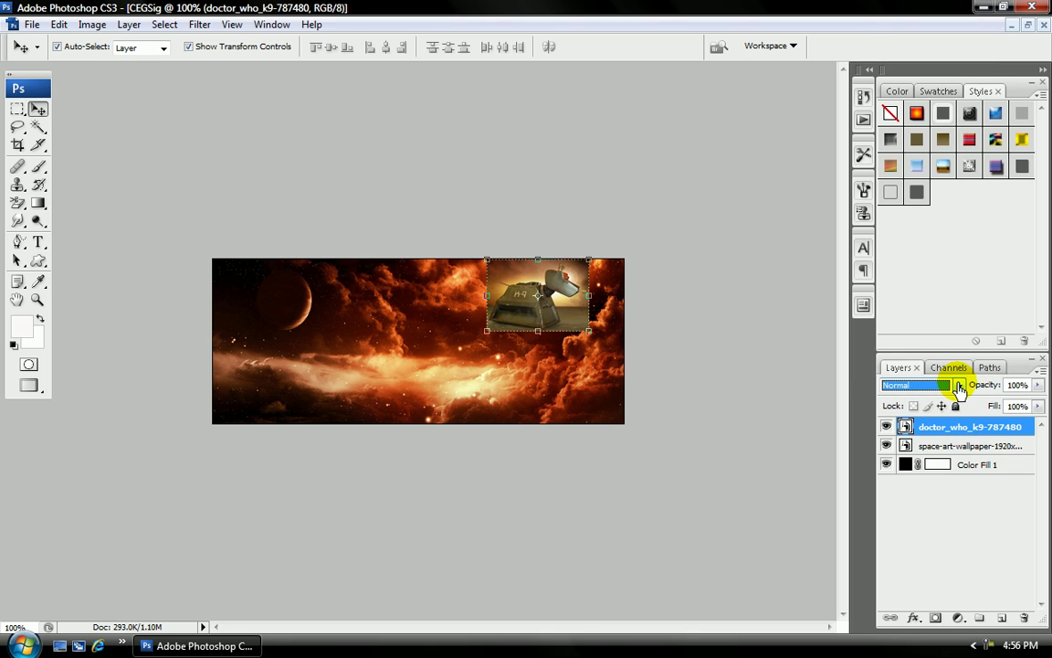
pyautogui.click(959, 385)
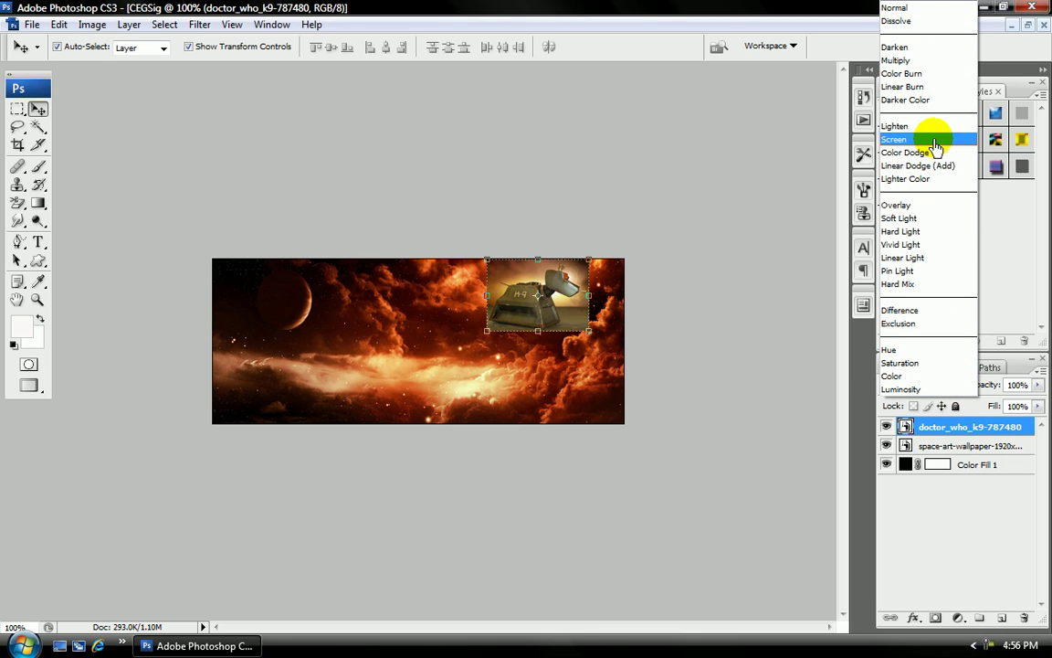
pyautogui.click(921, 210)
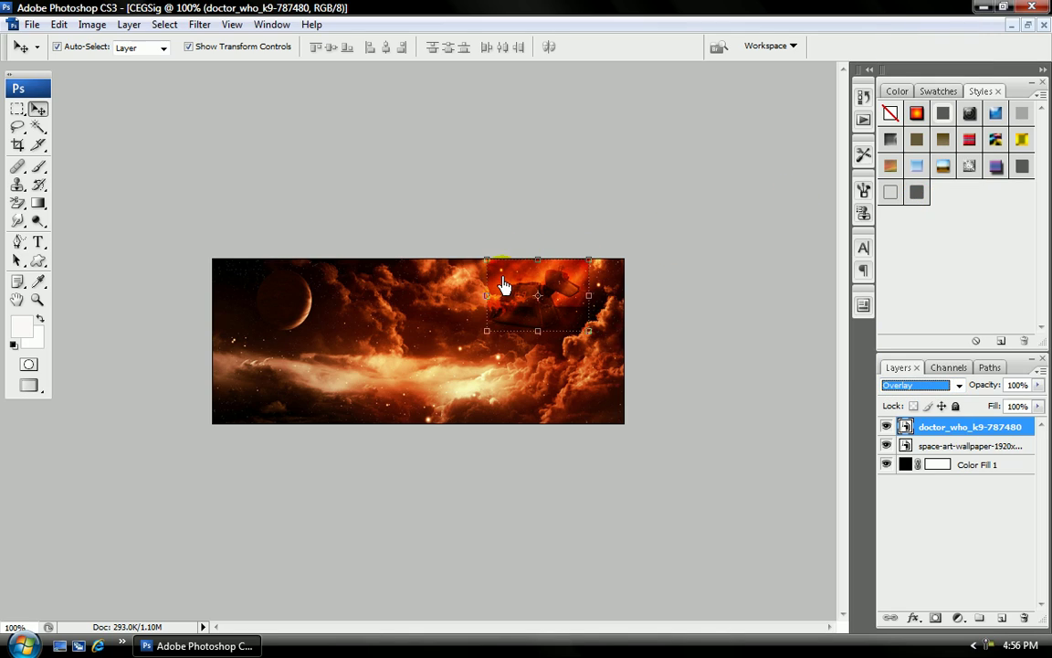
pyautogui.click(700, 283)
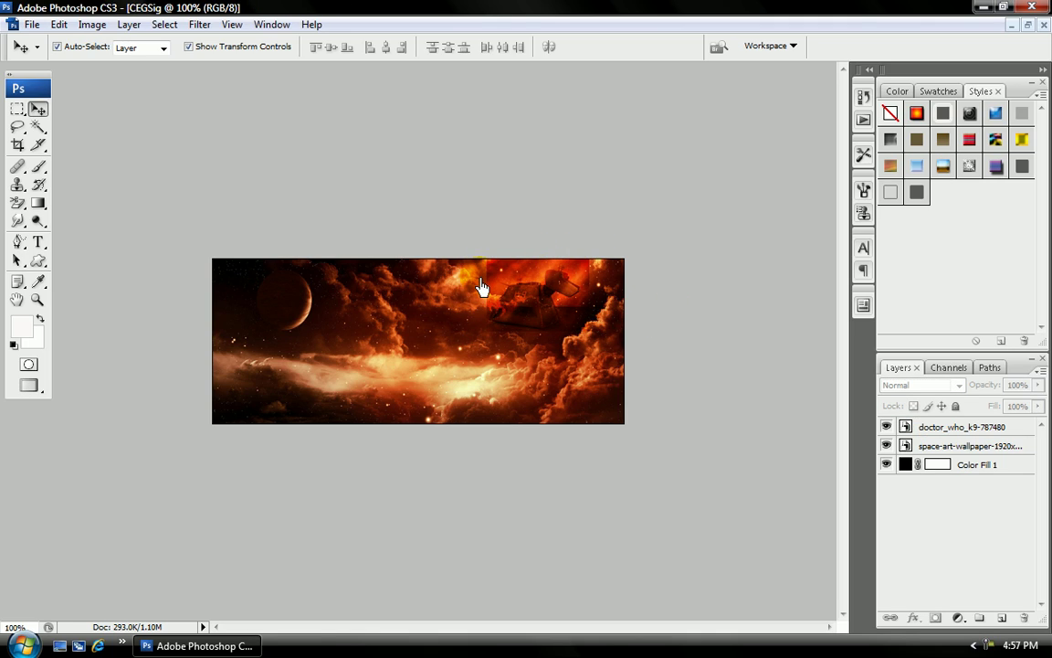
# - Nudge the K-9 picture slightly to the left along the canvas's upper edge
pyautogui.click(668, 313)
pyautogui.click(549, 254)
pyautogui.moveTo(560, 311)
pyautogui.mouseDown()
pyautogui.moveTo(469, 415)
pyautogui.moveTo(474, 404)
pyautogui.moveTo(441, 399)
pyautogui.moveTo(352, 402)
pyautogui.moveTo(315, 451)
pyautogui.moveTo(393, 388)
pyautogui.moveTo(630, 338)
pyautogui.moveTo(639, 301)
pyautogui.moveTo(545, 311)
pyautogui.moveTo(557, 309)
pyautogui.mouseUp()
pyautogui.click(717, 404)
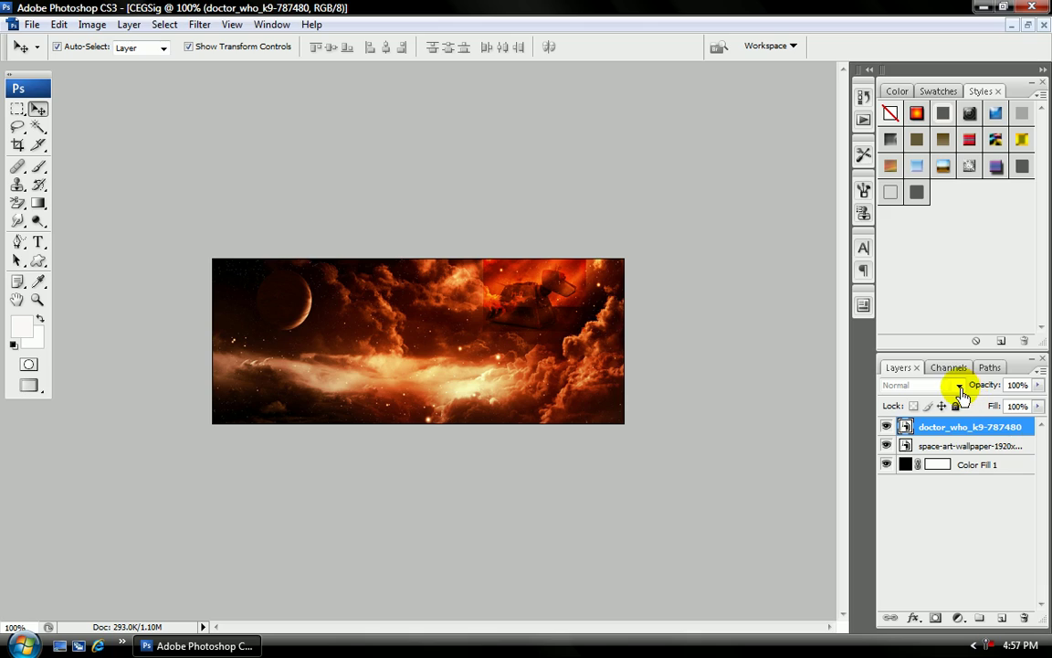
# - Set the doctor_who_k9-787480 layer's blend mode to Screen and deselect the layer
pyautogui.keyDown('ctrl'); pyautogui.click(938, 429); pyautogui.keyUp('ctrl')
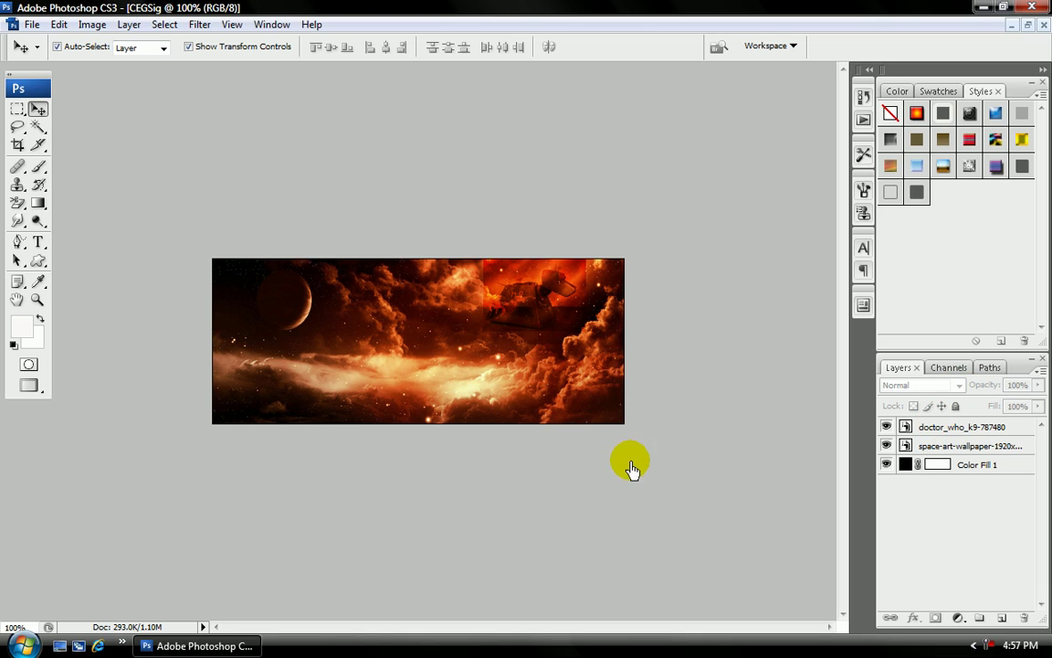
pyautogui.click(939, 428)
pyautogui.click(950, 385)
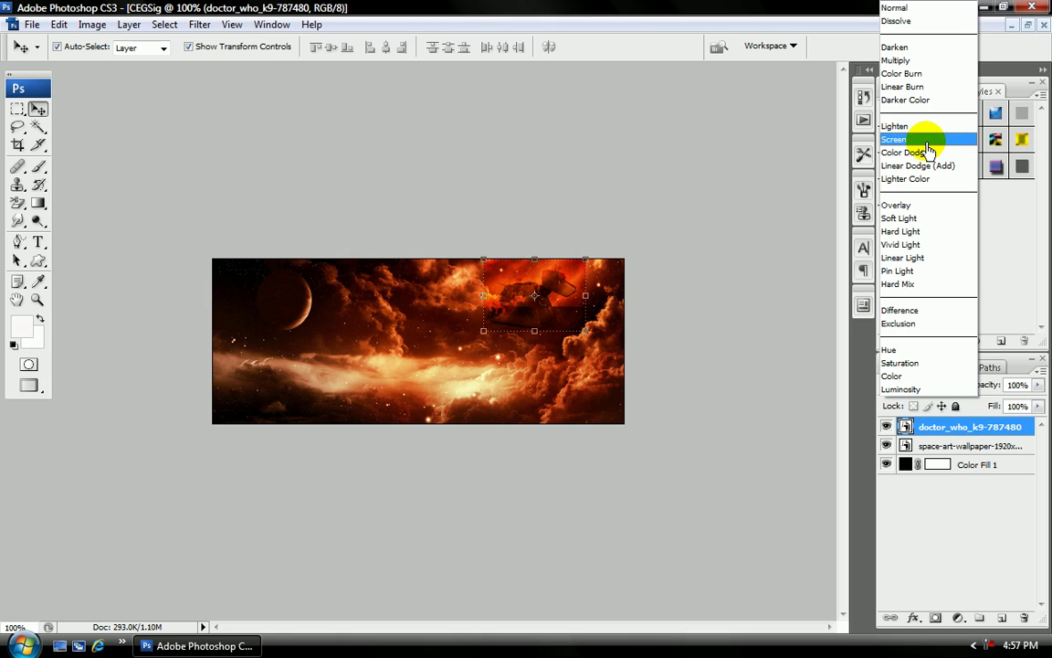
pyautogui.click(928, 143)
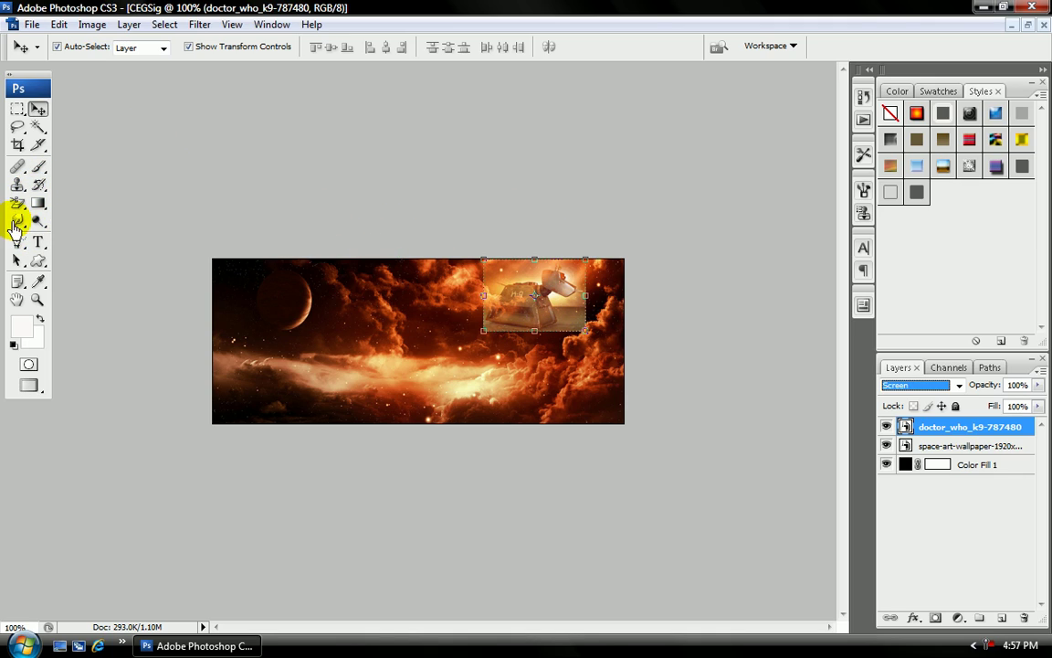
pyautogui.click(420, 194)
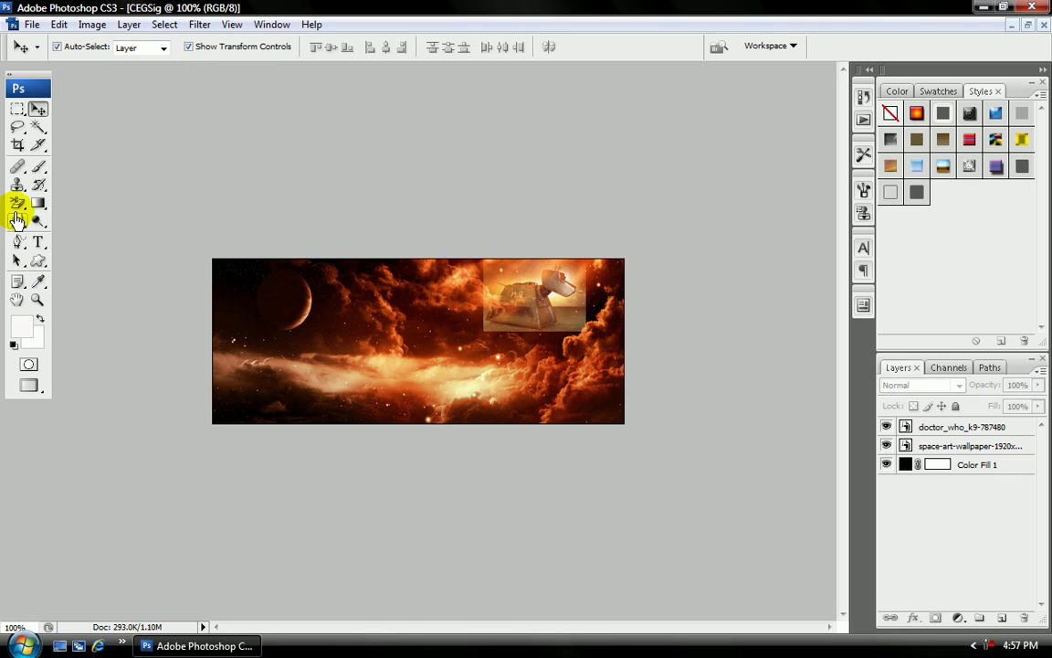
# - Choose the Smudge tool, select the doctor_who_k9-787480 layer, and rasterize its smart object so it can be smudged
pyautogui.click(17, 224)
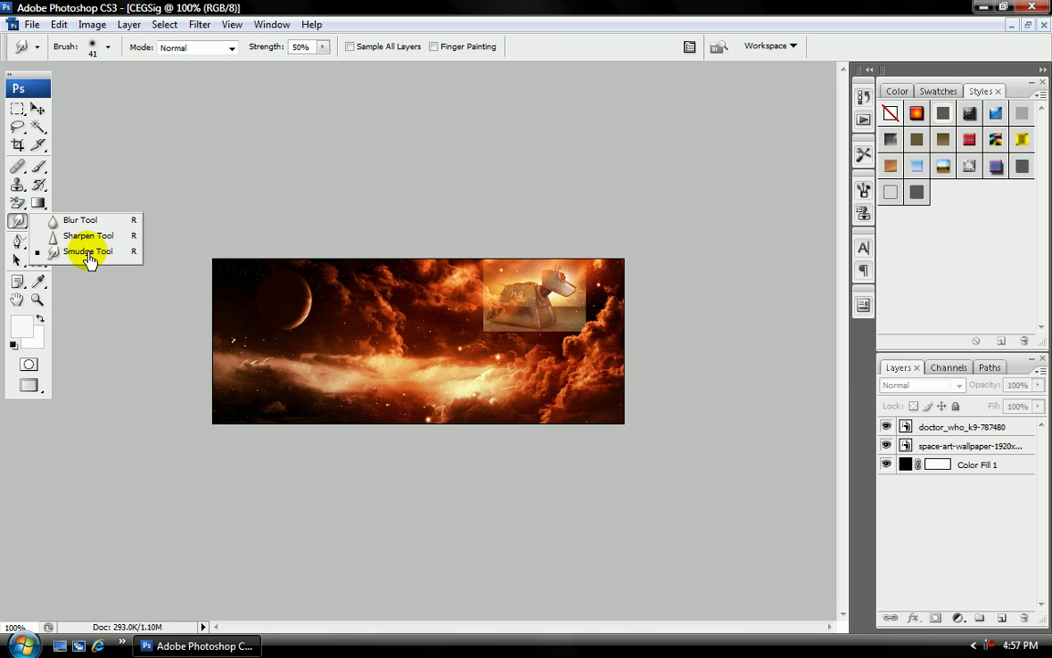
pyautogui.click(571, 214)
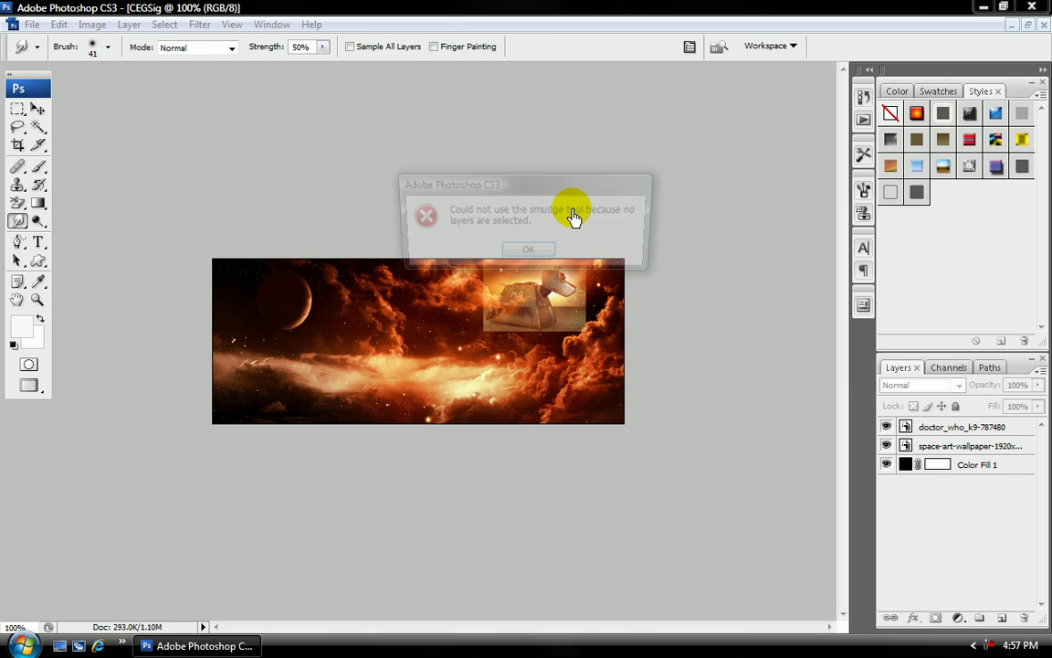
pyautogui.click(531, 250)
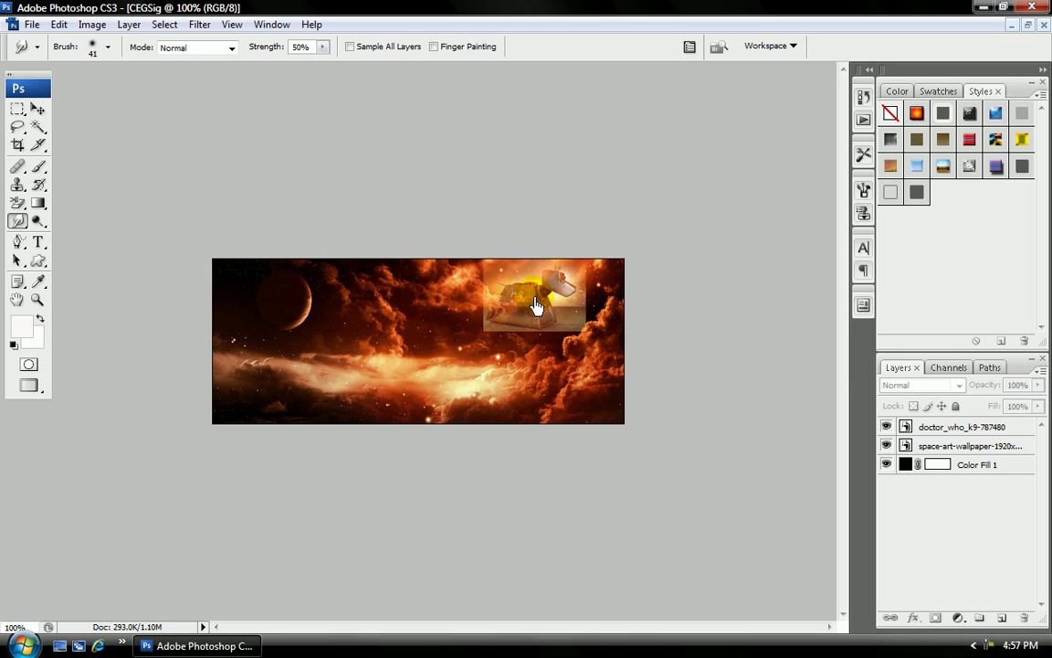
pyautogui.click(974, 428)
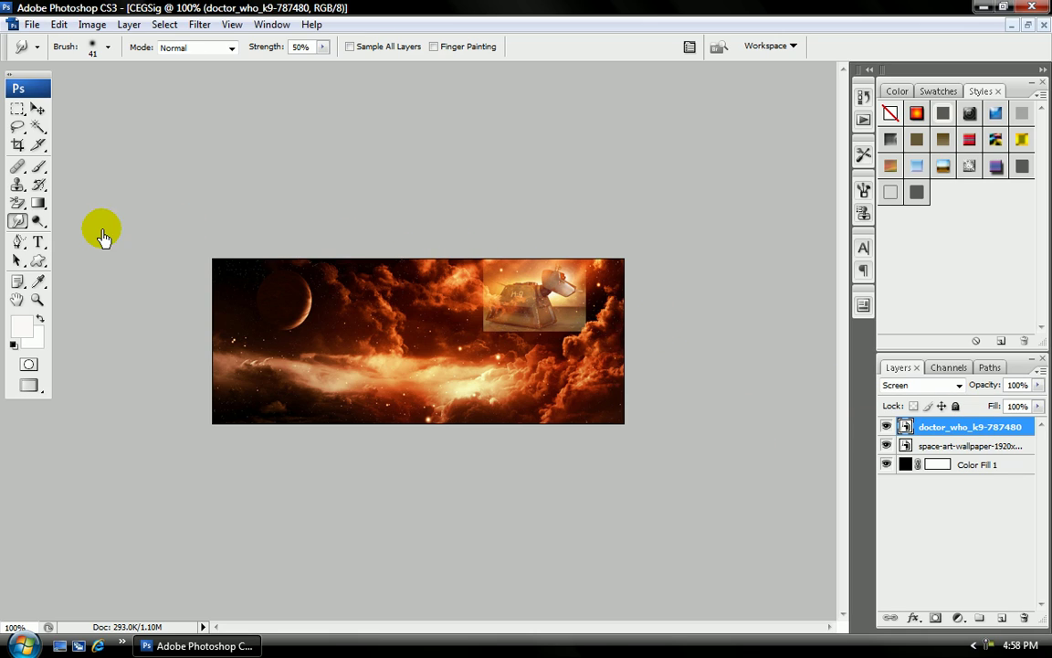
pyautogui.click(493, 279)
pyautogui.click(532, 263)
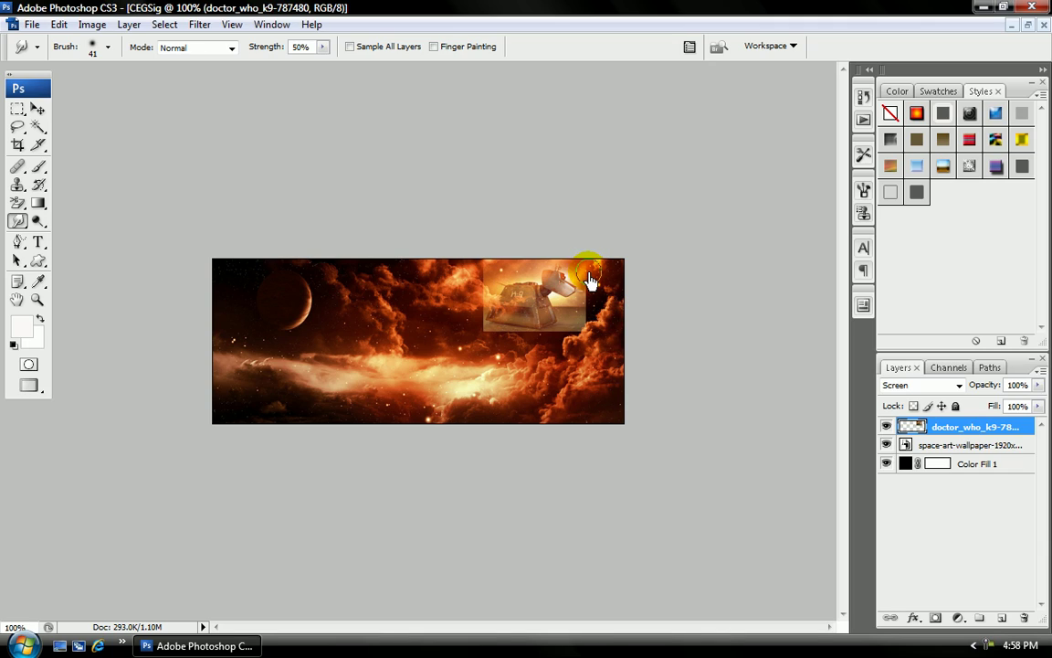
# - Smudge the right, bottom and left edges of the K-9 picture at 50% strength to blend them into the space background
pyautogui.moveTo(591, 285)
pyautogui.mouseDown()
pyautogui.moveTo(615, 318)
pyautogui.moveTo(593, 304)
pyautogui.moveTo(609, 325)
pyautogui.moveTo(584, 319)
pyautogui.moveTo(596, 337)
pyautogui.moveTo(586, 323)
pyautogui.moveTo(609, 300)
pyautogui.moveTo(613, 279)
pyautogui.moveTo(597, 297)
pyautogui.moveTo(611, 251)
pyautogui.mouseUp()
pyautogui.moveTo(562, 350); pyautogui.dragTo(559, 340)
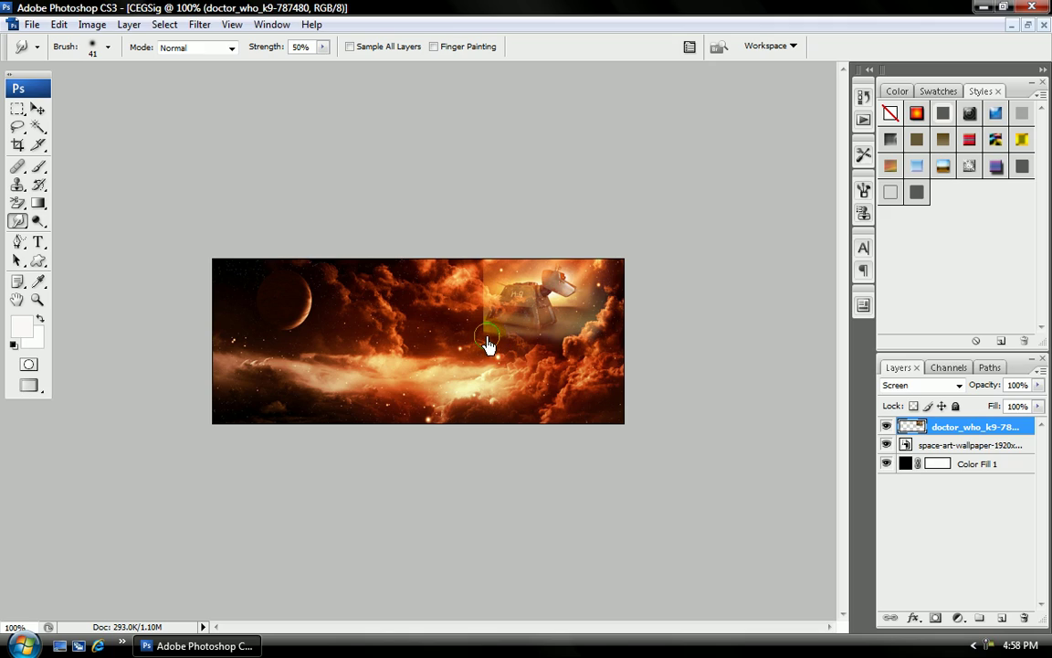
pyautogui.moveTo(491, 347)
pyautogui.mouseDown()
pyautogui.moveTo(546, 349)
pyautogui.moveTo(523, 364)
pyautogui.moveTo(559, 354)
pyautogui.mouseUp()
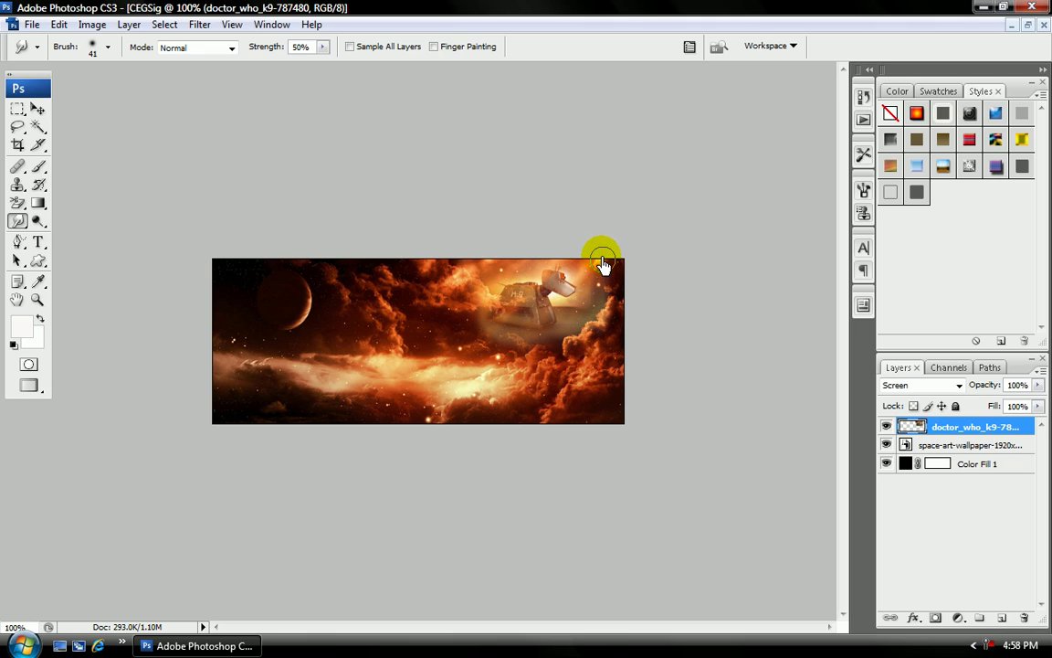
pyautogui.moveTo(484, 332); pyautogui.dragTo(481, 263)
pyautogui.moveTo(606, 336)
pyautogui.mouseDown()
pyautogui.moveTo(561, 282)
pyautogui.moveTo(494, 248)
pyautogui.moveTo(478, 262)
pyautogui.moveTo(640, 265)
pyautogui.mouseUp()
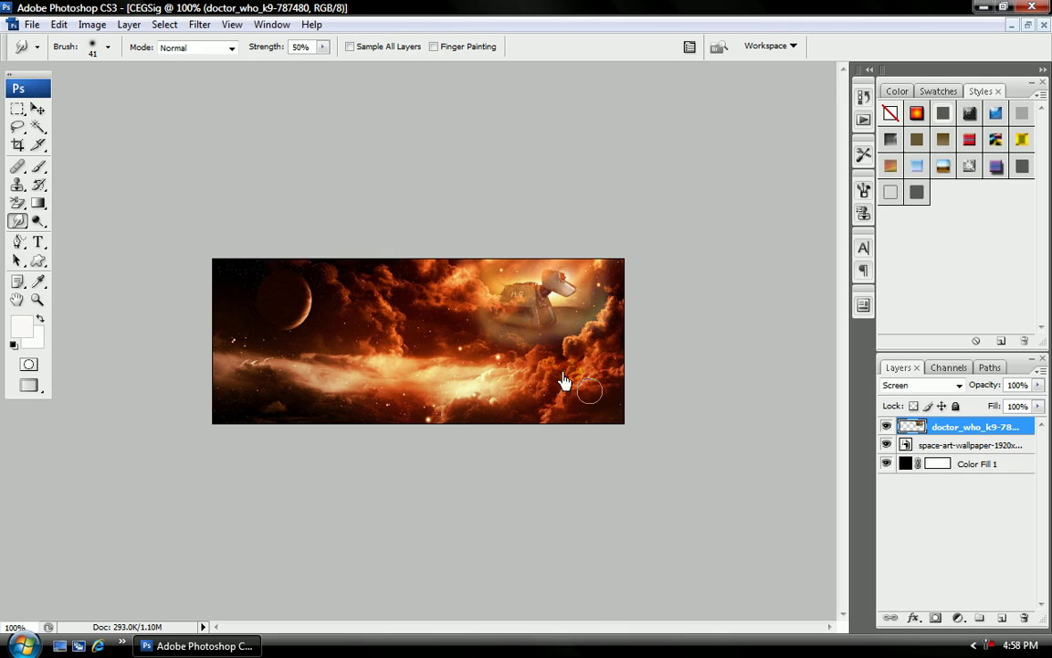
pyautogui.moveTo(528, 355)
pyautogui.mouseDown()
pyautogui.moveTo(623, 417)
pyautogui.moveTo(660, 430)
pyautogui.moveTo(737, 417)
pyautogui.moveTo(772, 431)
pyautogui.moveTo(567, 330)
pyautogui.moveTo(644, 427)
pyautogui.moveTo(701, 417)
pyautogui.moveTo(631, 297)
pyautogui.moveTo(519, 321)
pyautogui.moveTo(521, 383)
pyautogui.moveTo(484, 331)
pyautogui.moveTo(554, 316)
pyautogui.moveTo(625, 460)
pyautogui.moveTo(712, 500)
pyautogui.mouseUp()
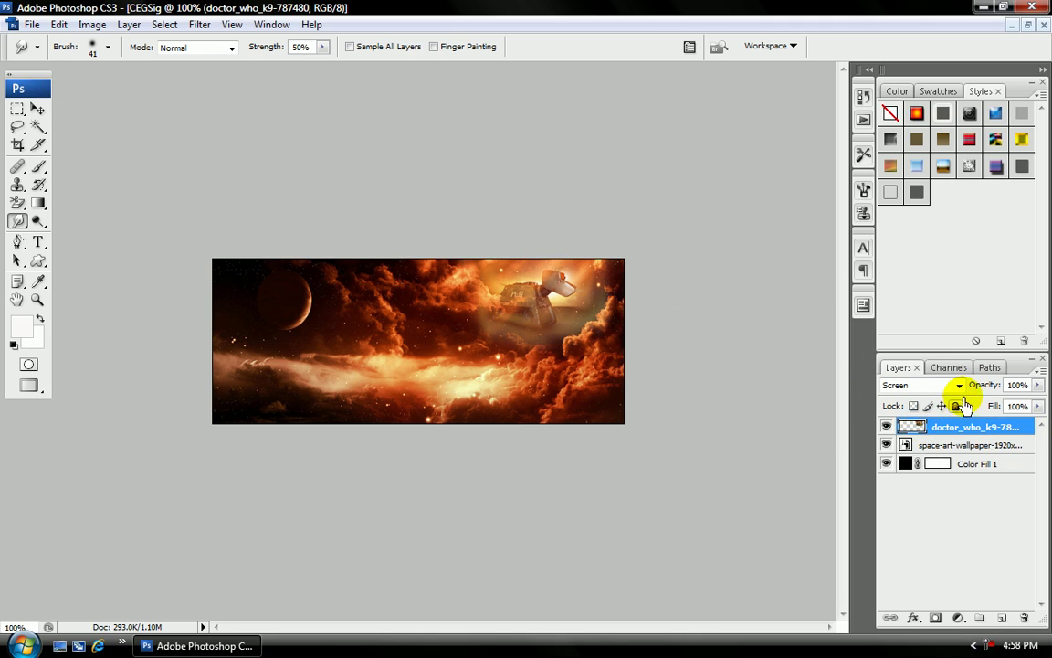
# - Lower the doctor_who_k9-787480 layer's opacity to 75%, trying lower and higher settings along the way
pyautogui.click(1038, 388)
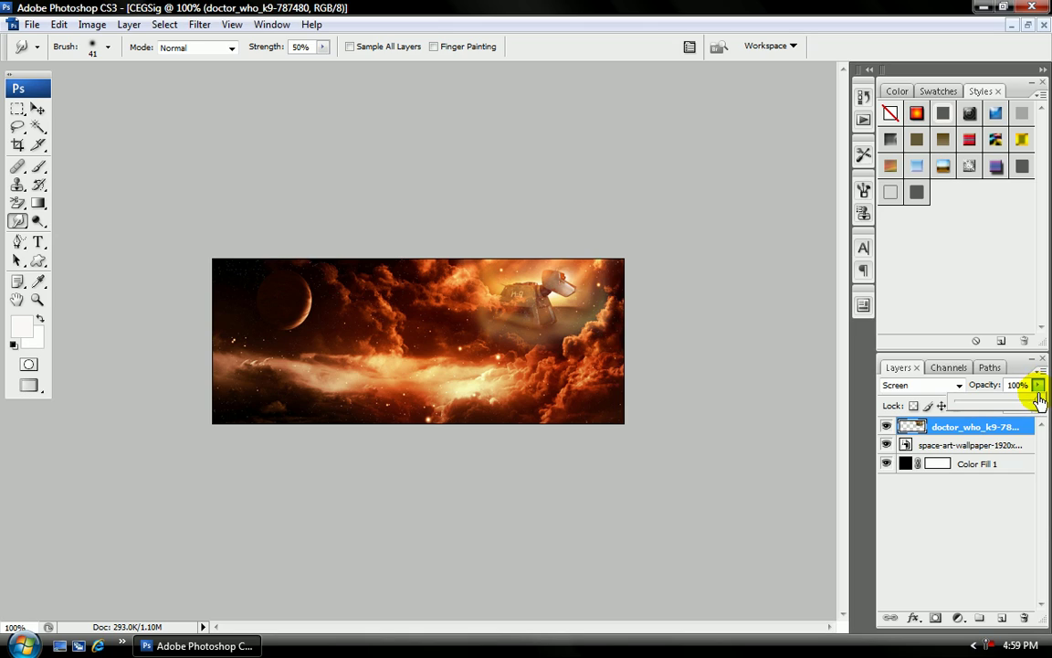
pyautogui.moveTo(1039, 408); pyautogui.dragTo(975, 408)
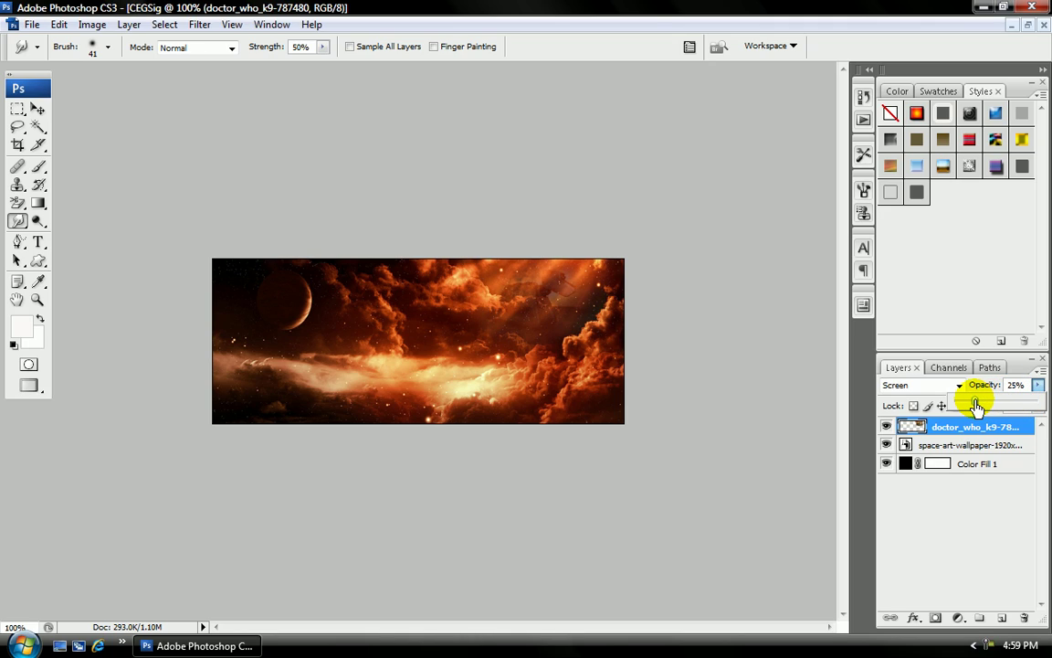
pyautogui.moveTo(978, 405); pyautogui.dragTo(1023, 404)
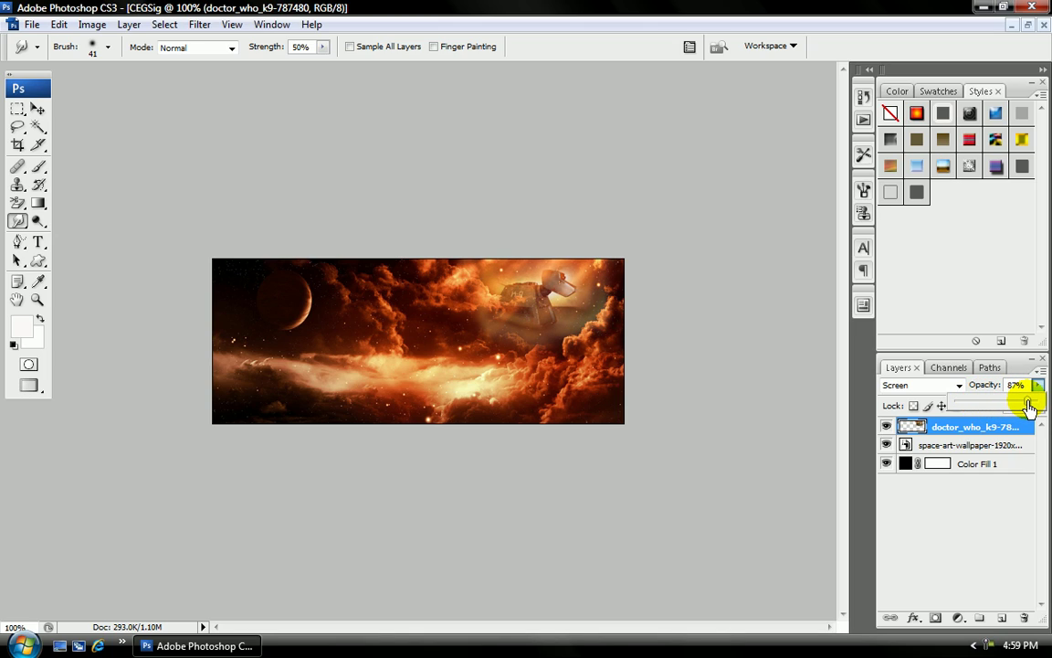
pyautogui.moveTo(1027, 407); pyautogui.dragTo(1020, 407)
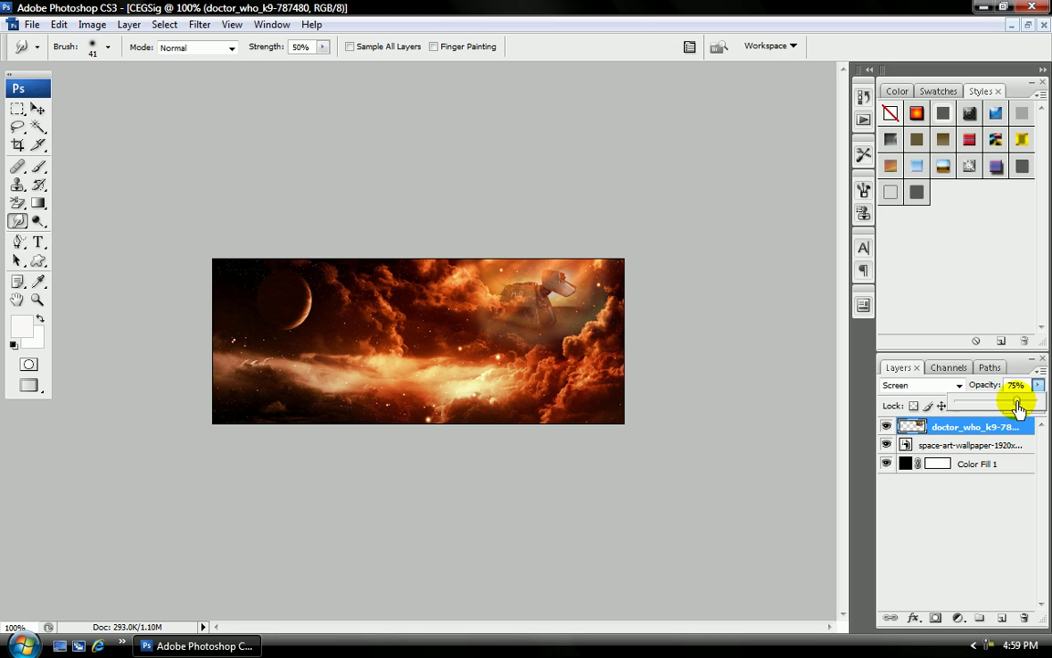
pyautogui.moveTo(1018, 408); pyautogui.dragTo(1019, 408)
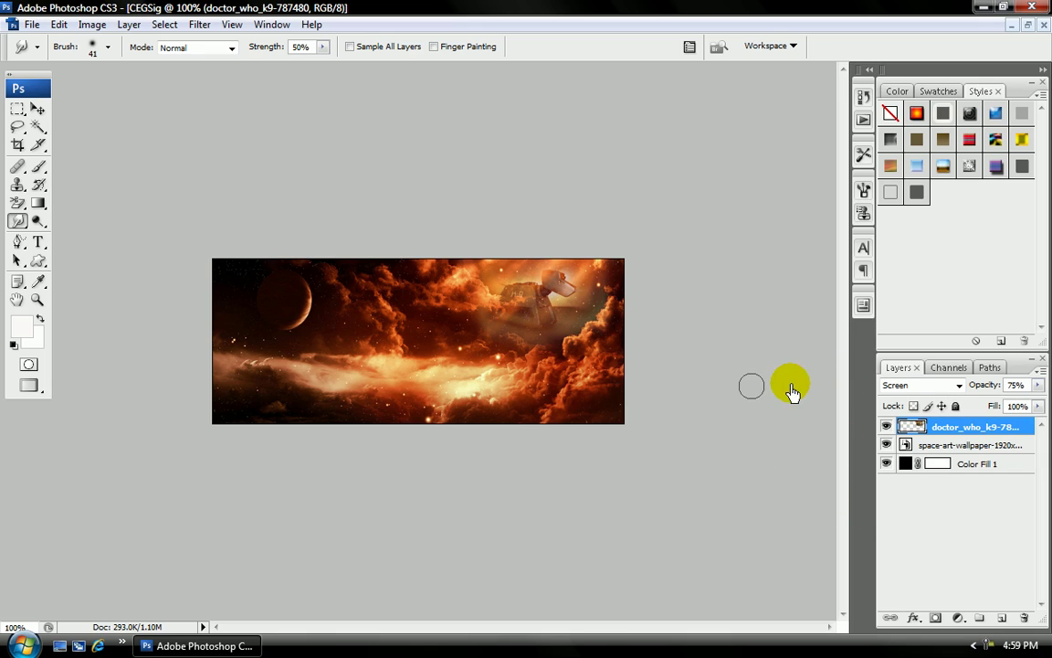
# - Try 22% opacity on the space-art layer, restore it to 100% without rasterizing the layer, and reselect the K-9 layer
pyautogui.click(985, 453)
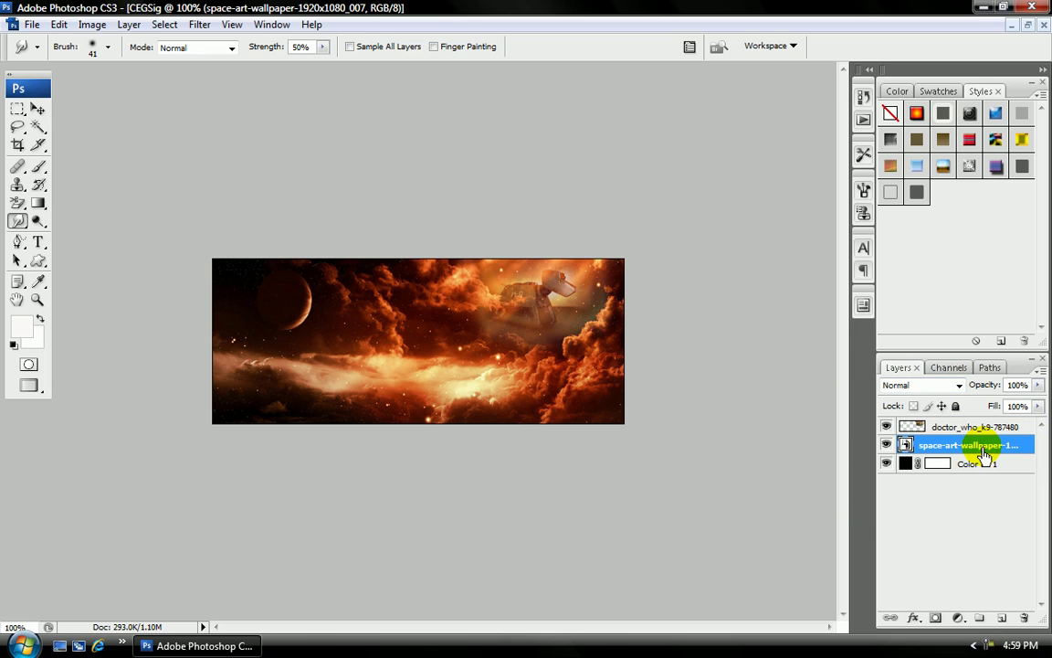
pyautogui.click(1039, 384)
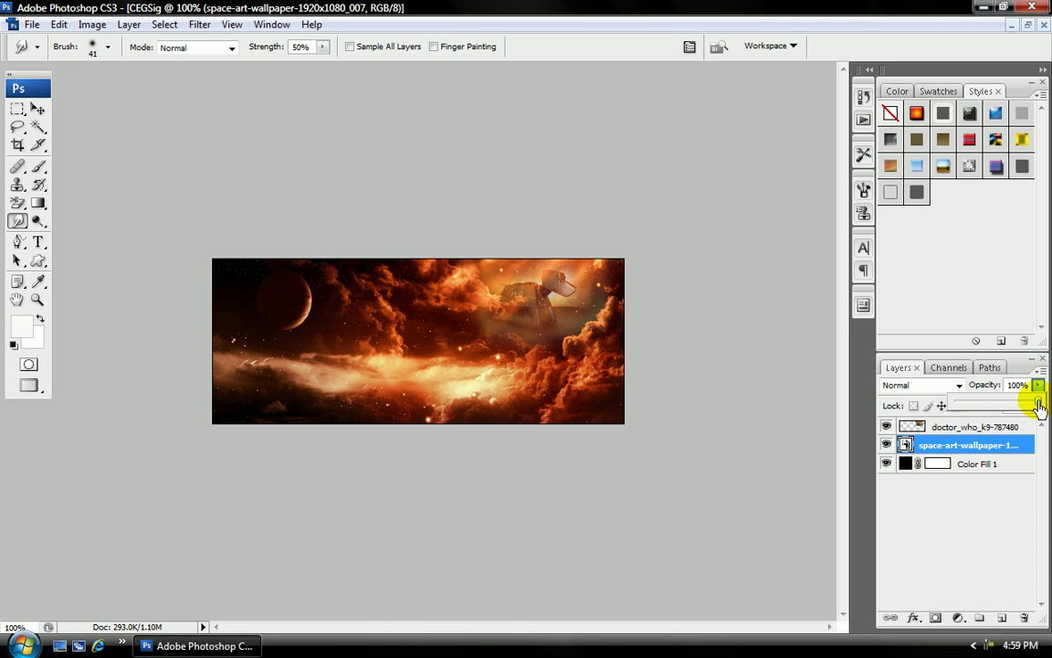
pyautogui.moveTo(1038, 404); pyautogui.dragTo(974, 411)
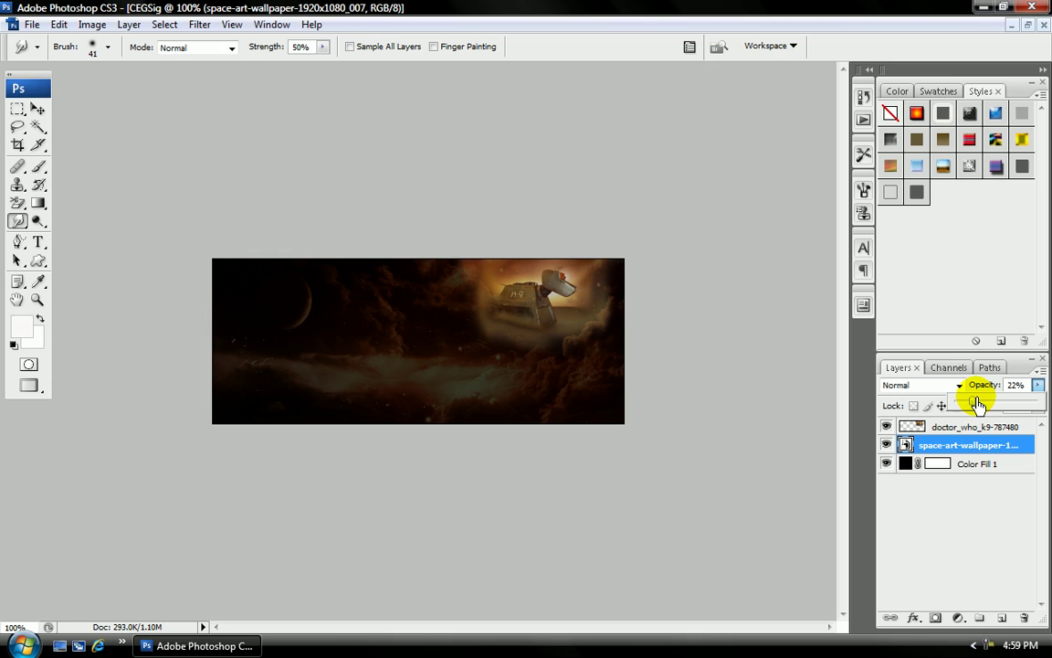
pyautogui.moveTo(976, 405); pyautogui.dragTo(1038, 403)
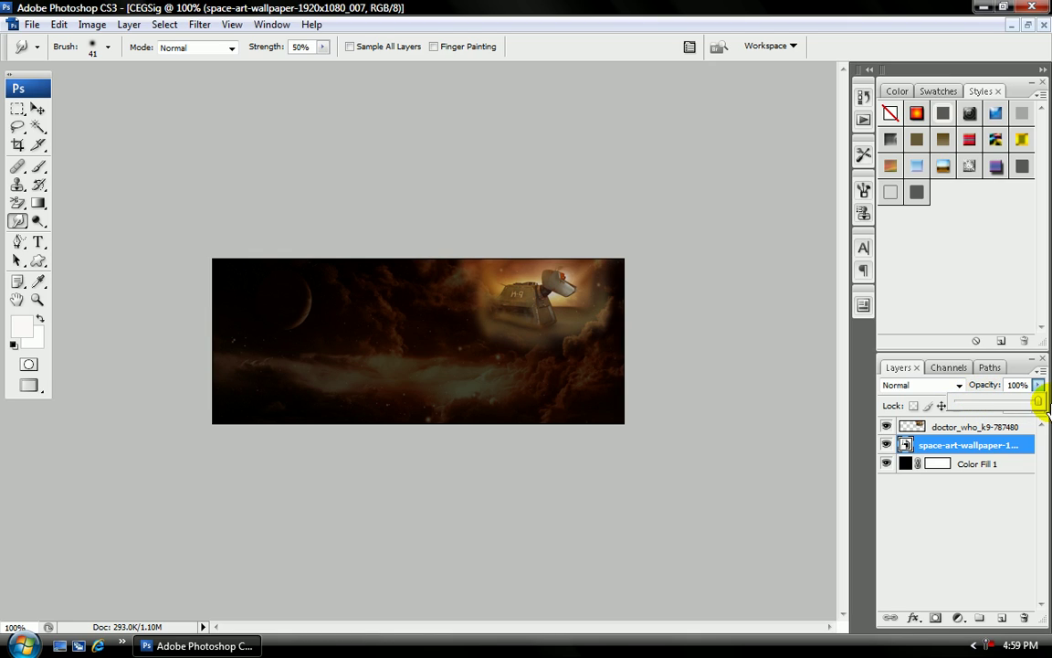
pyautogui.click(793, 356)
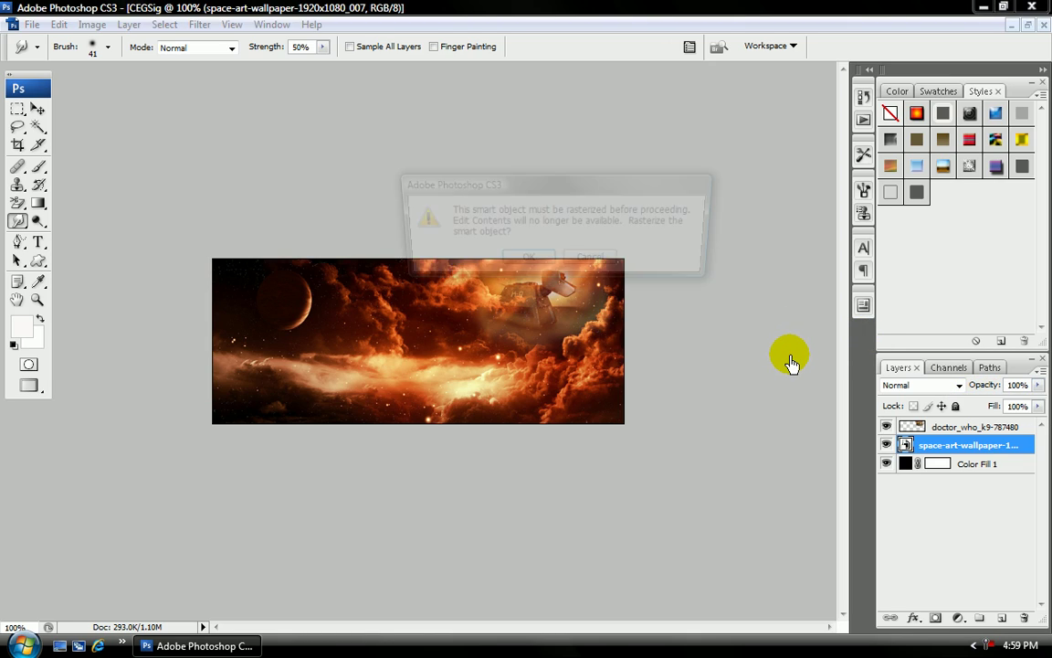
pyautogui.click(575, 261)
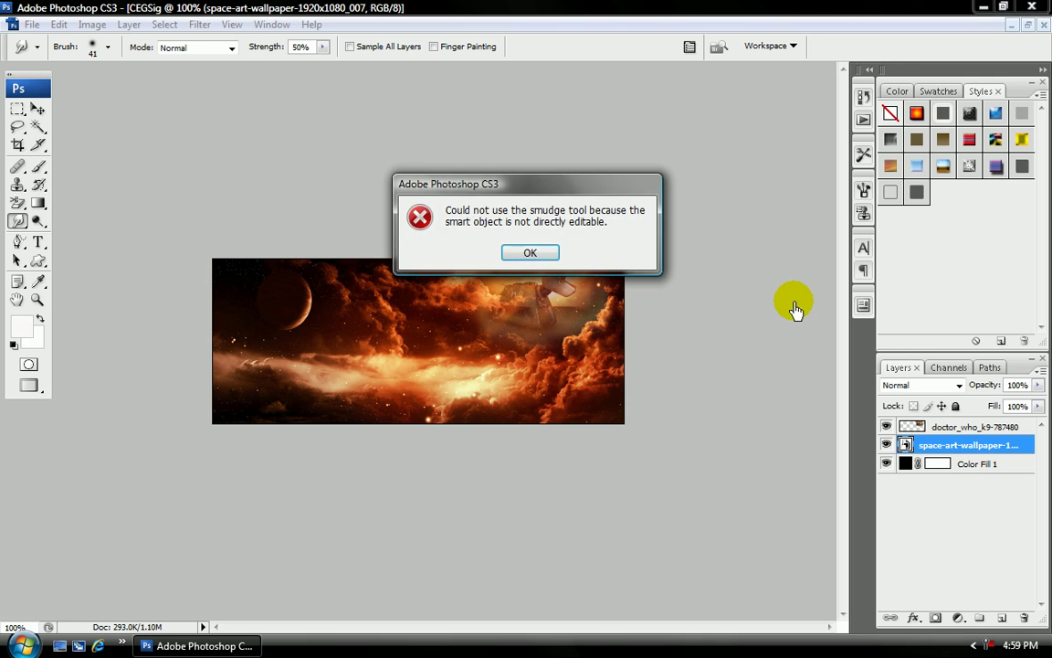
pyautogui.click(534, 252)
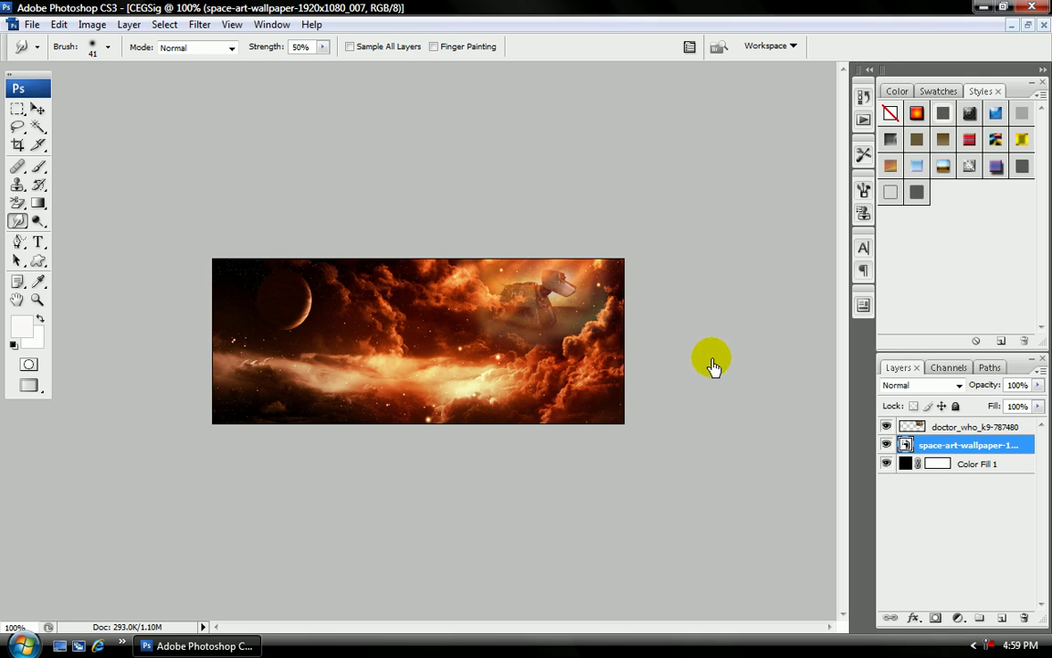
pyautogui.click(957, 429)
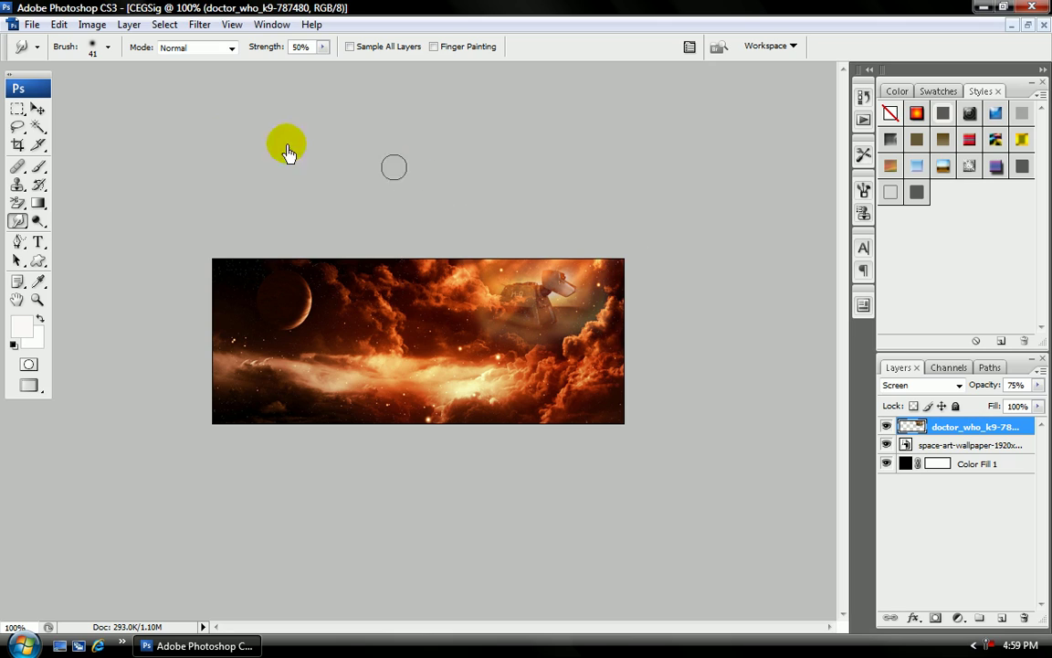
pyautogui.click(31, 24)
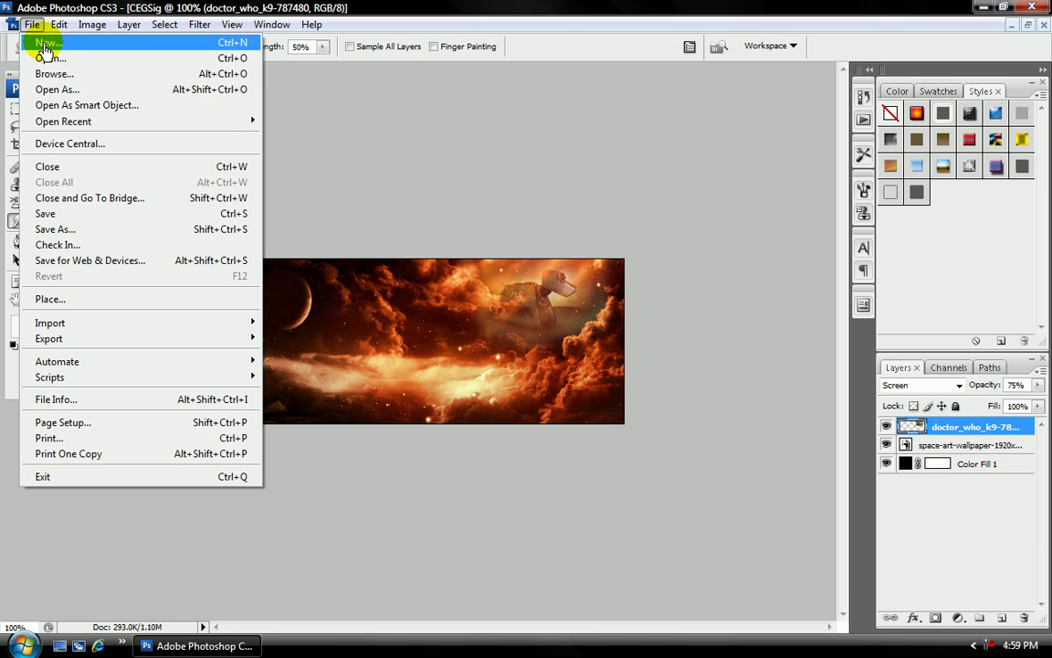
pyautogui.click(44, 43)
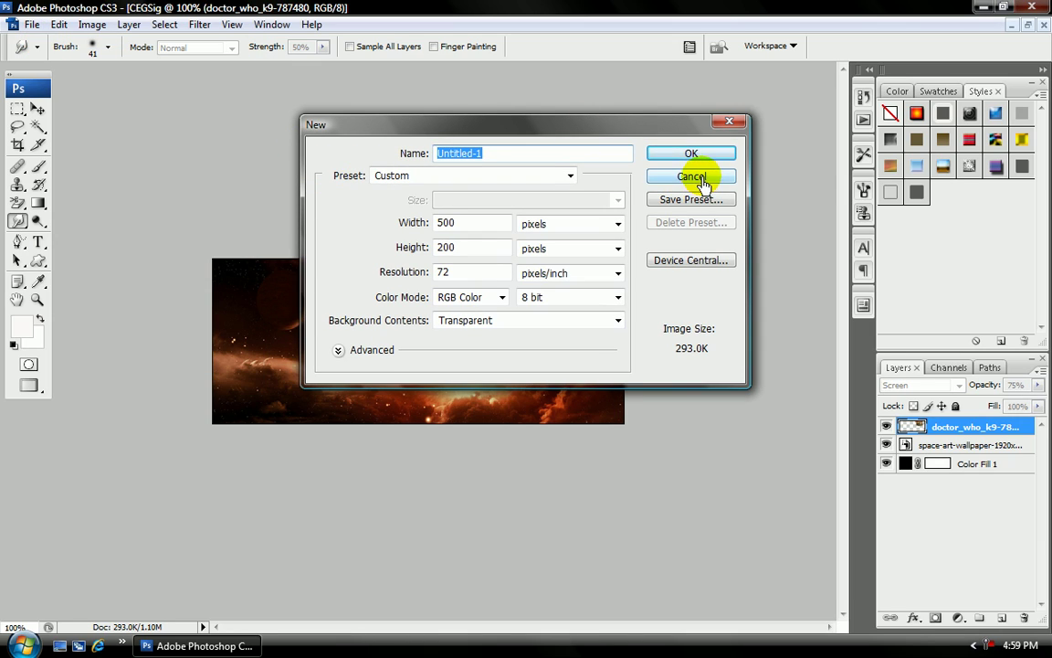
pyautogui.click(700, 179)
# - Place the 13NegativeSpace3 picture into the signature at its original size and commit the placement
pyautogui.click(32, 24)
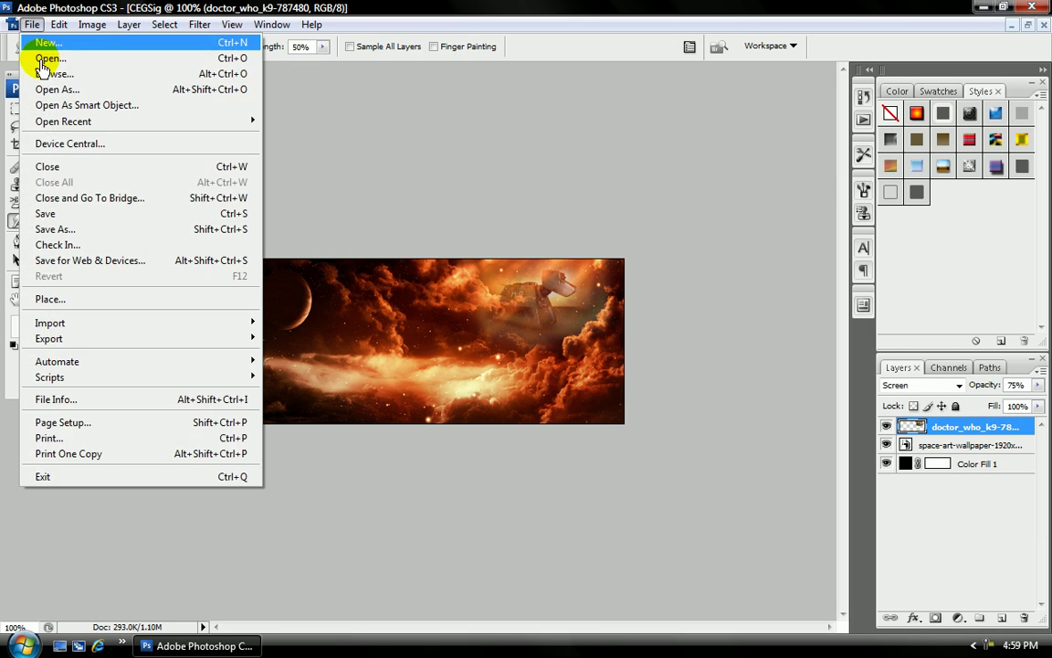
pyautogui.click(95, 301)
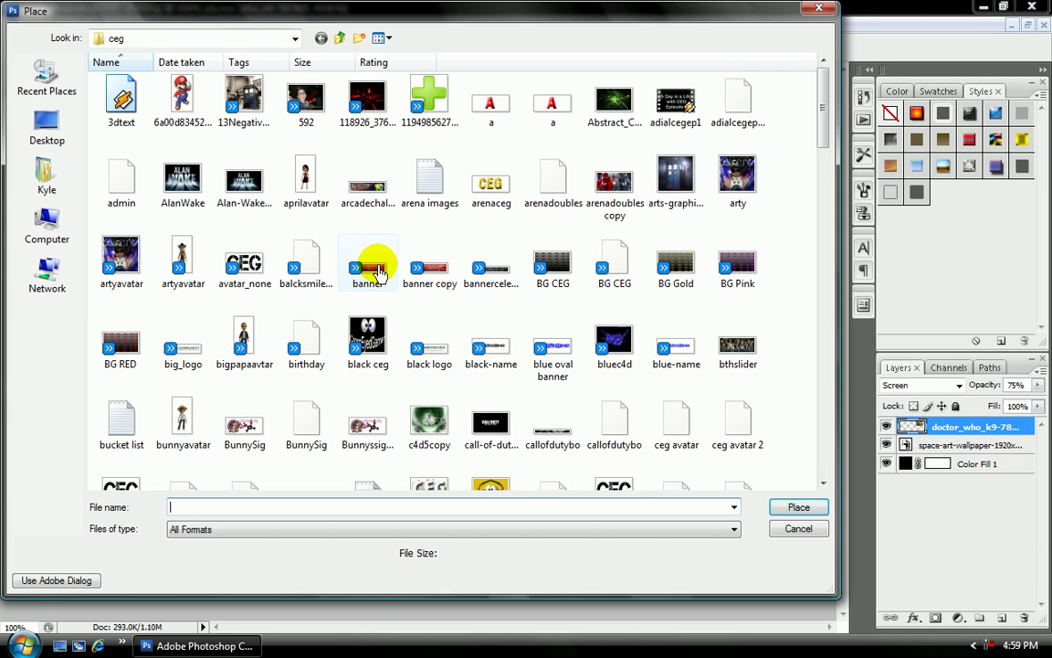
pyautogui.click(244, 97)
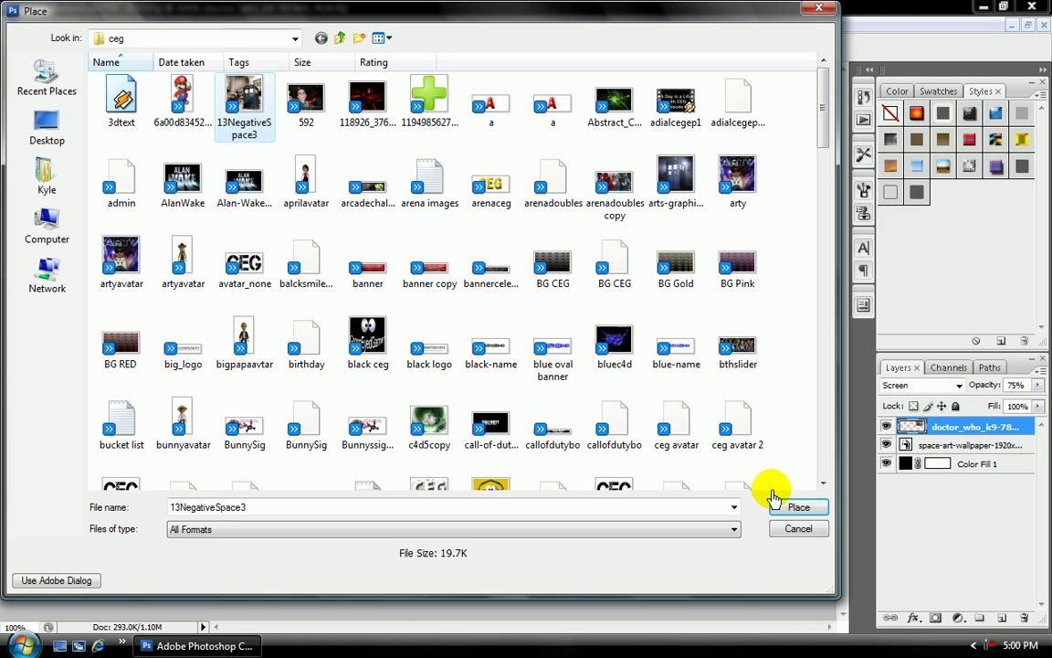
pyautogui.click(797, 508)
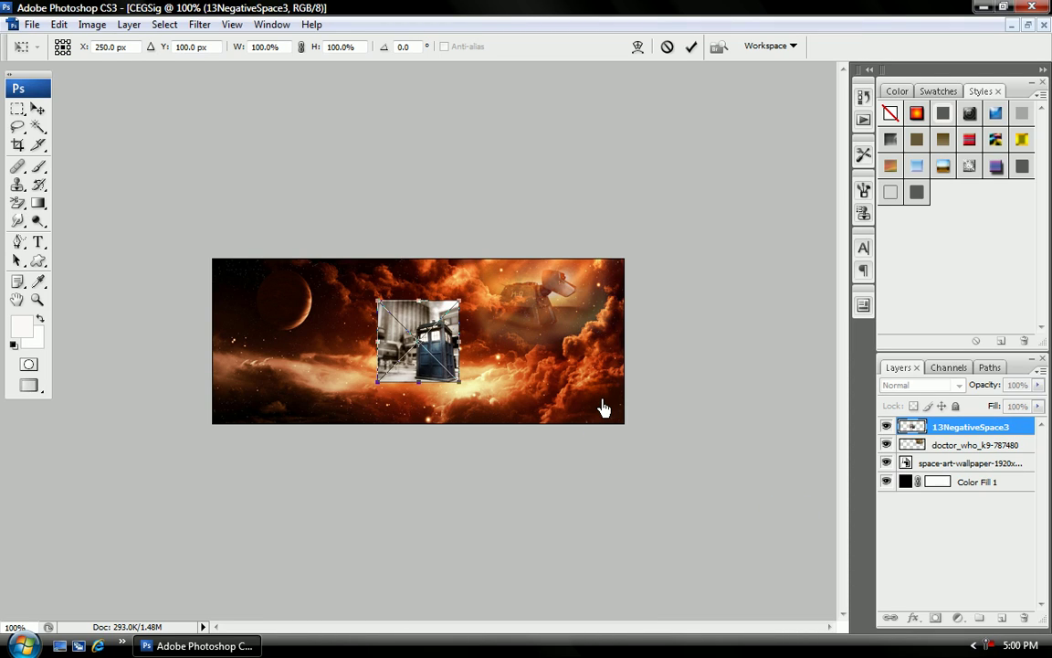
pyautogui.click(690, 49)
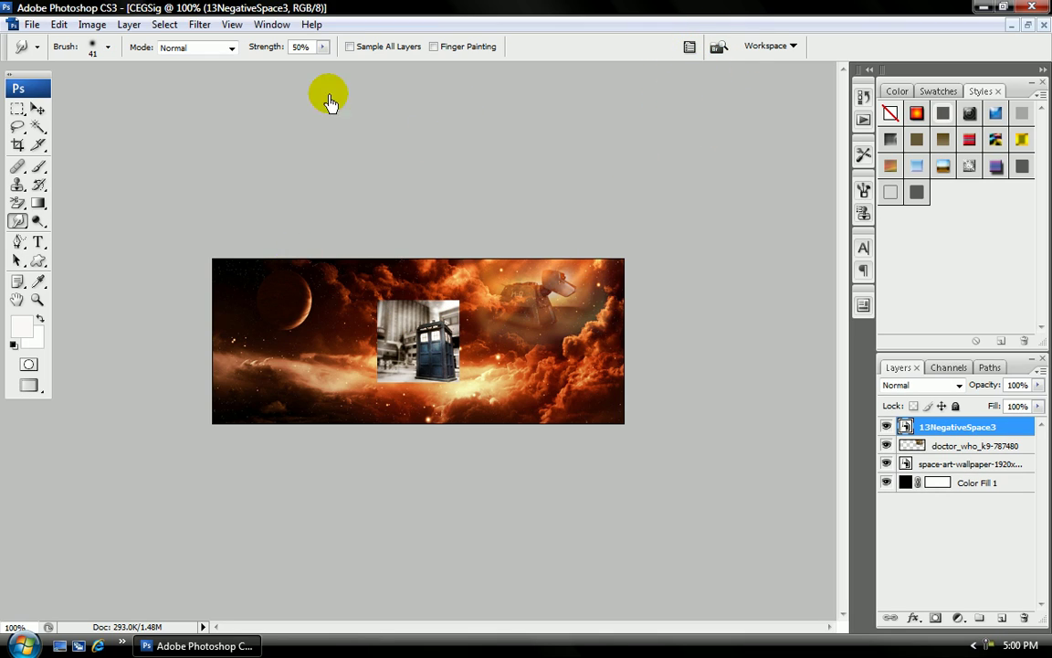
# - Move the placed police box picture over the planet in the upper-left of the signature, at about X 87 px, Y 56.5 px
pyautogui.click(37, 110)
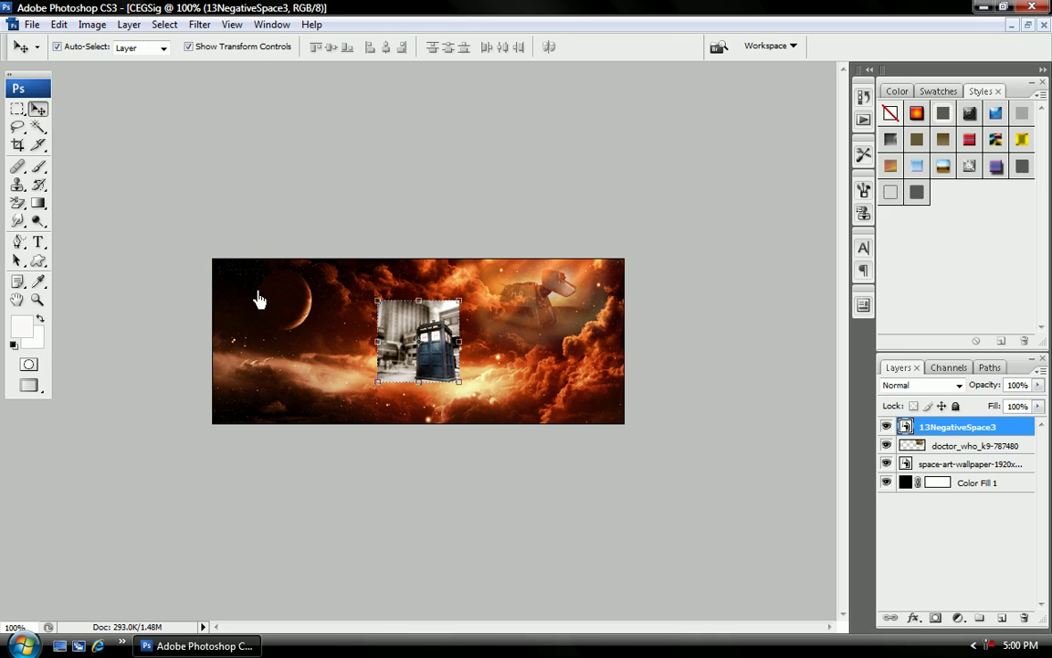
pyautogui.doubleClick(402, 338)
pyautogui.moveTo(421, 354); pyautogui.dragTo(306, 324)
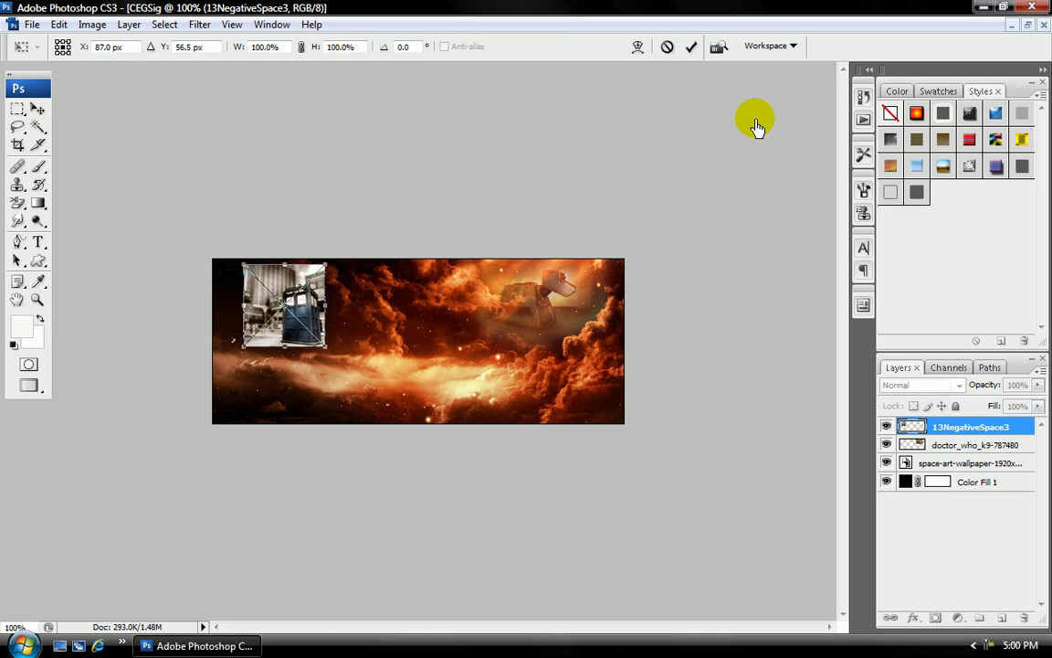
pyautogui.click(692, 45)
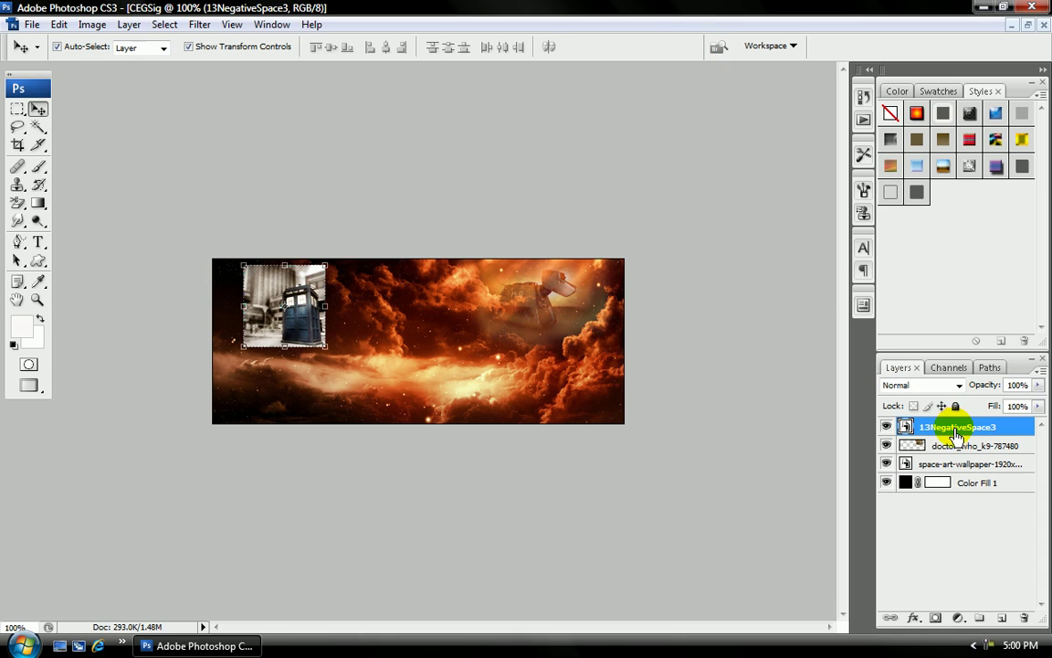
# - Duplicate the 13NegativeSpace3 layer under the name 13NegativeSpace3 copy and move the copy near the centre of the signature
pyautogui.rightClick(950, 435)
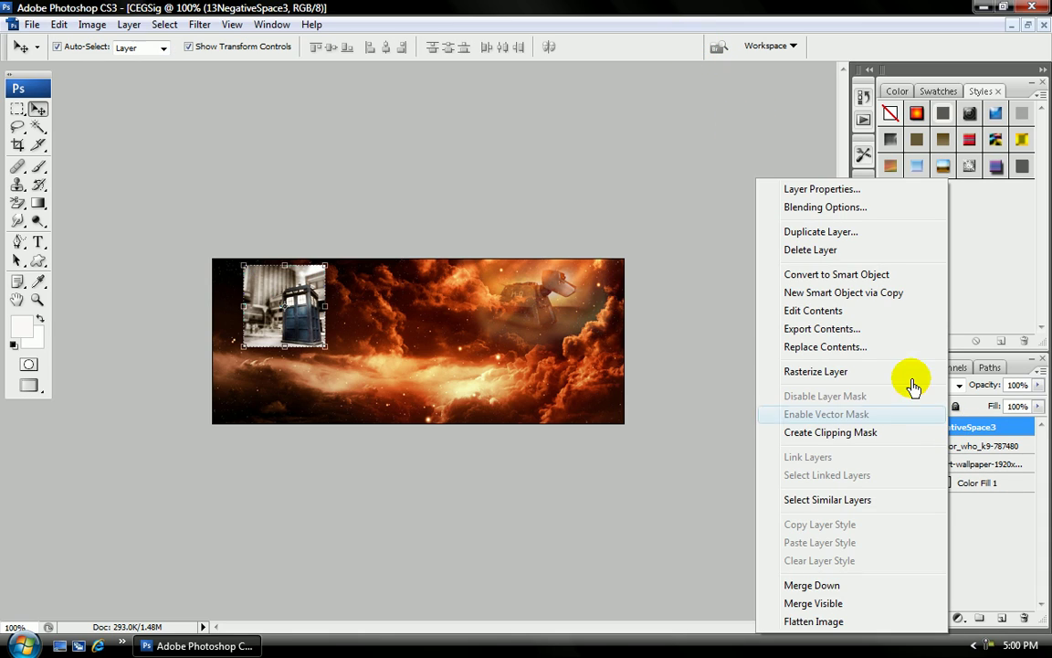
pyautogui.click(862, 234)
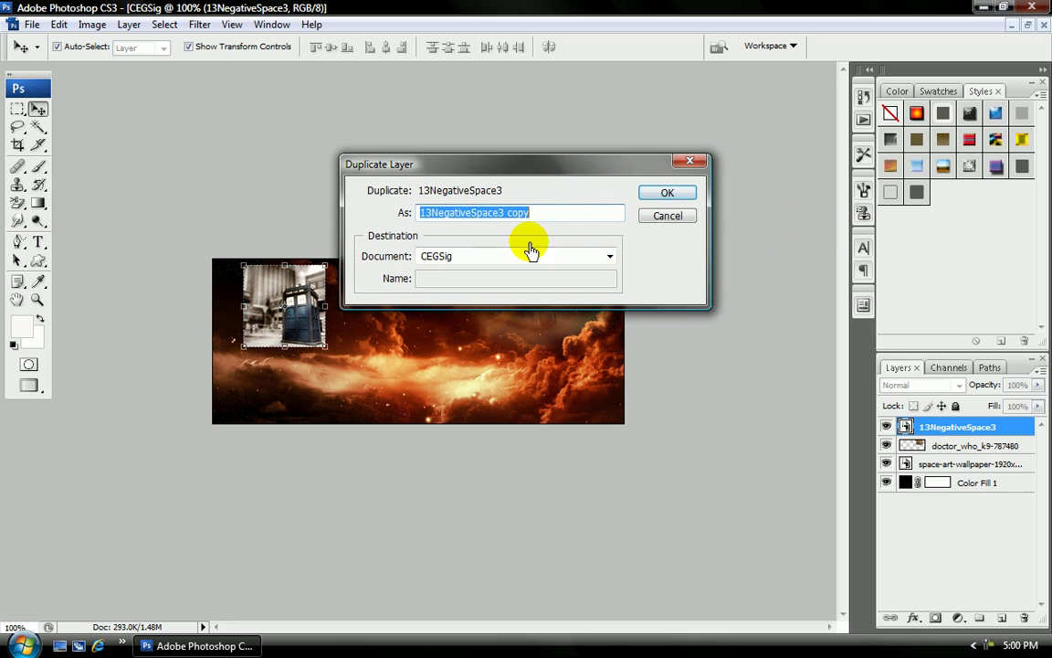
pyautogui.click(685, 191)
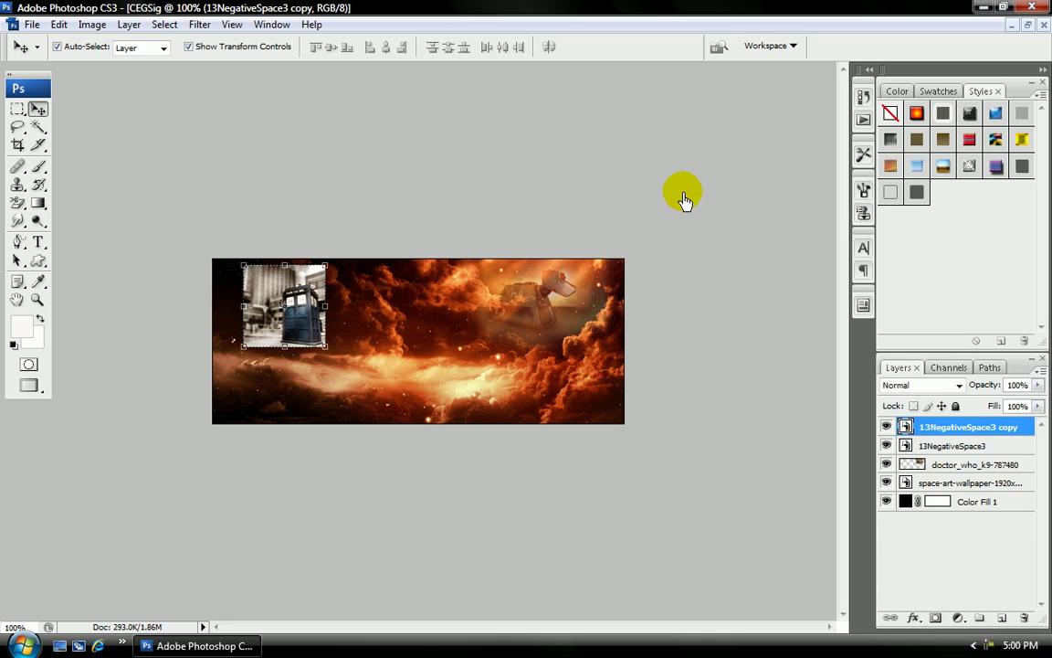
pyautogui.moveTo(275, 321); pyautogui.dragTo(334, 338)
pyautogui.moveTo(439, 246); pyautogui.dragTo(219, 263)
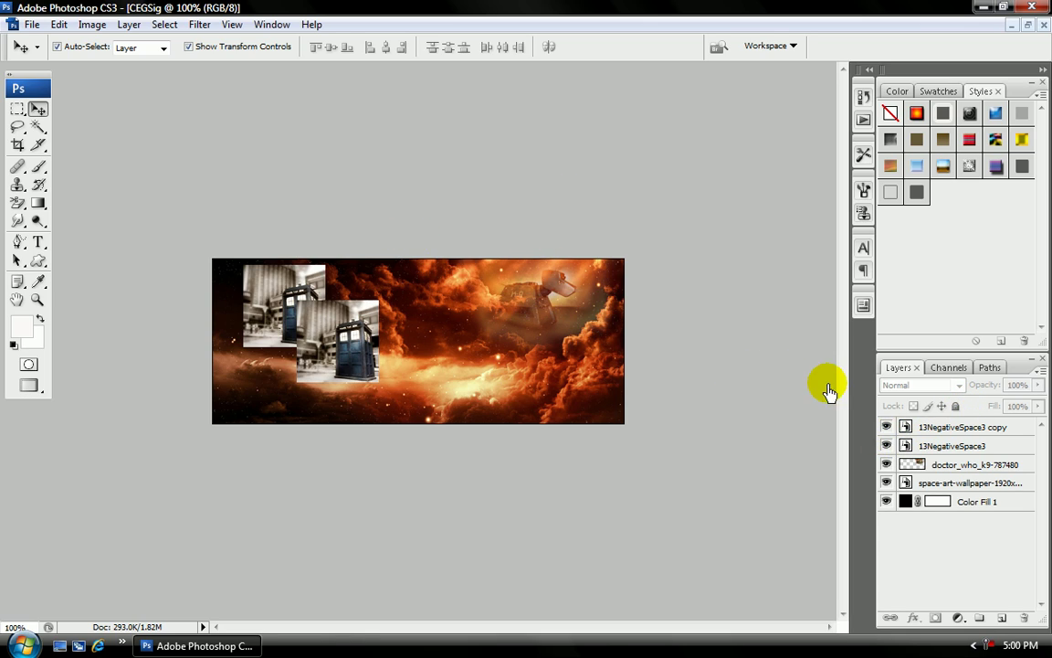
pyautogui.moveTo(303, 359); pyautogui.dragTo(372, 343)
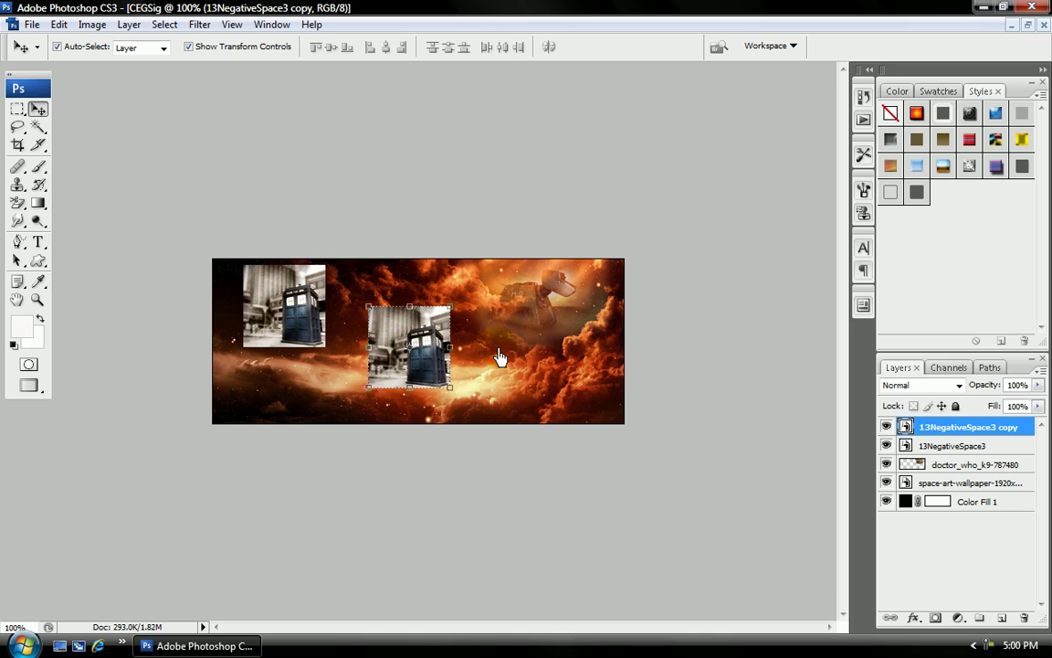
# - Hide the 13NegativeSpace3 copy layer and move the original police box picture to the bottom centre of the signature
pyautogui.click(887, 429)
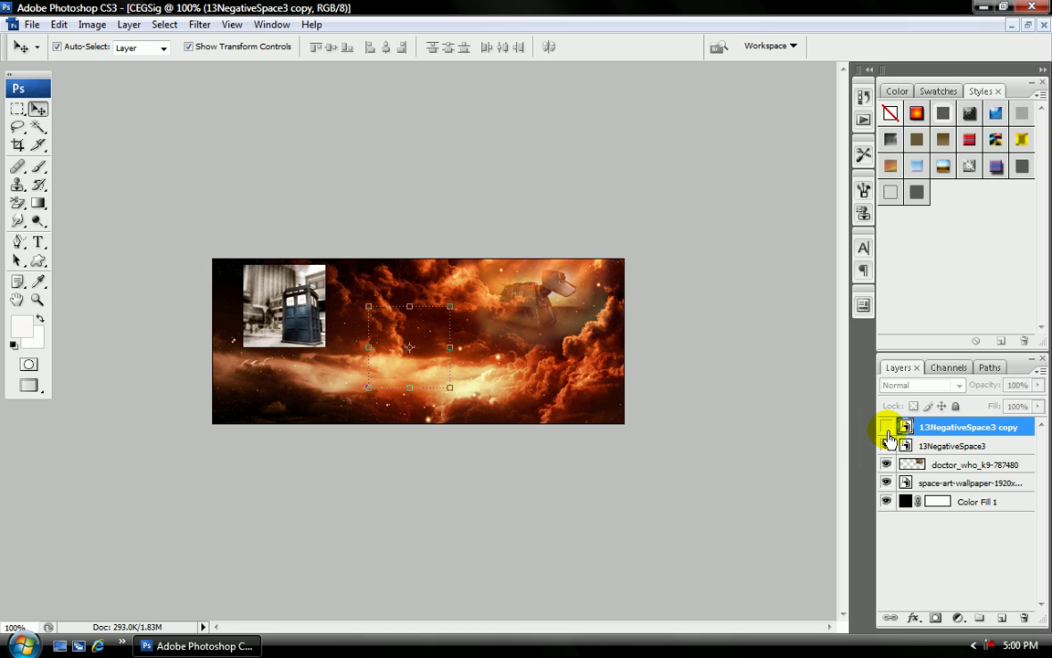
pyautogui.click(705, 277)
pyautogui.moveTo(286, 322); pyautogui.dragTo(419, 391)
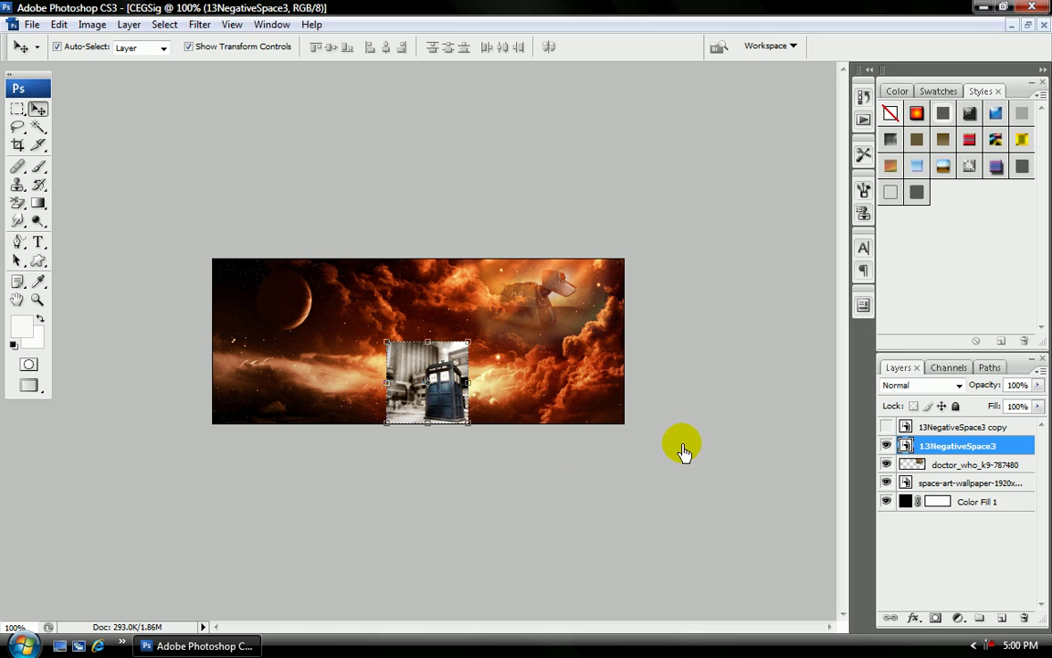
# - Set the 13NegativeSpace3 layer's blending mode to Overlay and shift the picture left along the signature's bottom edge
pyautogui.click(932, 384)
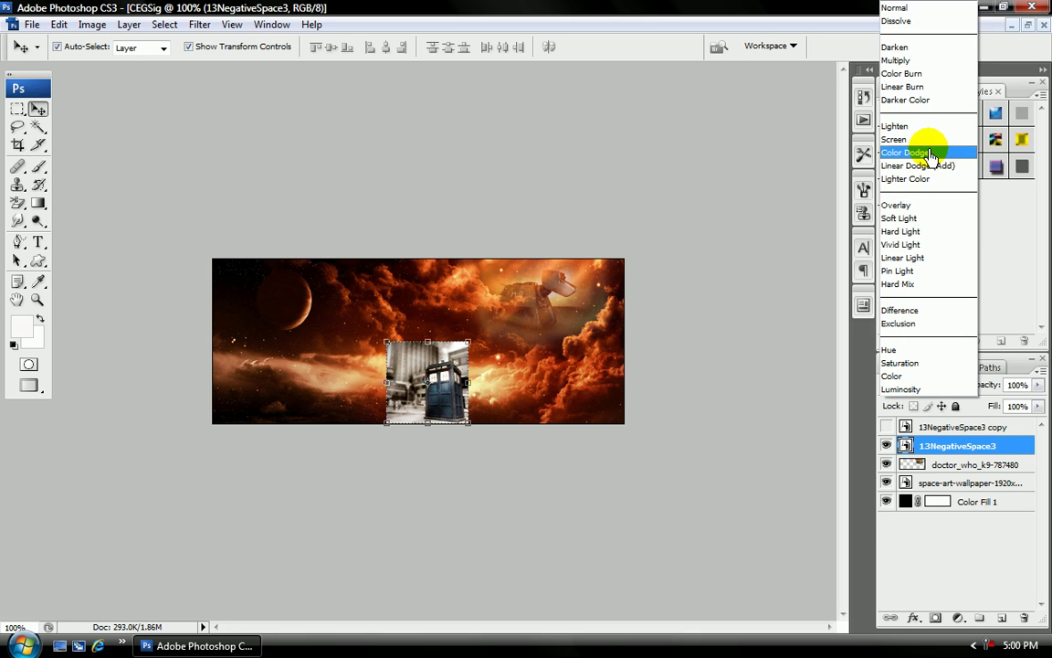
pyautogui.click(927, 205)
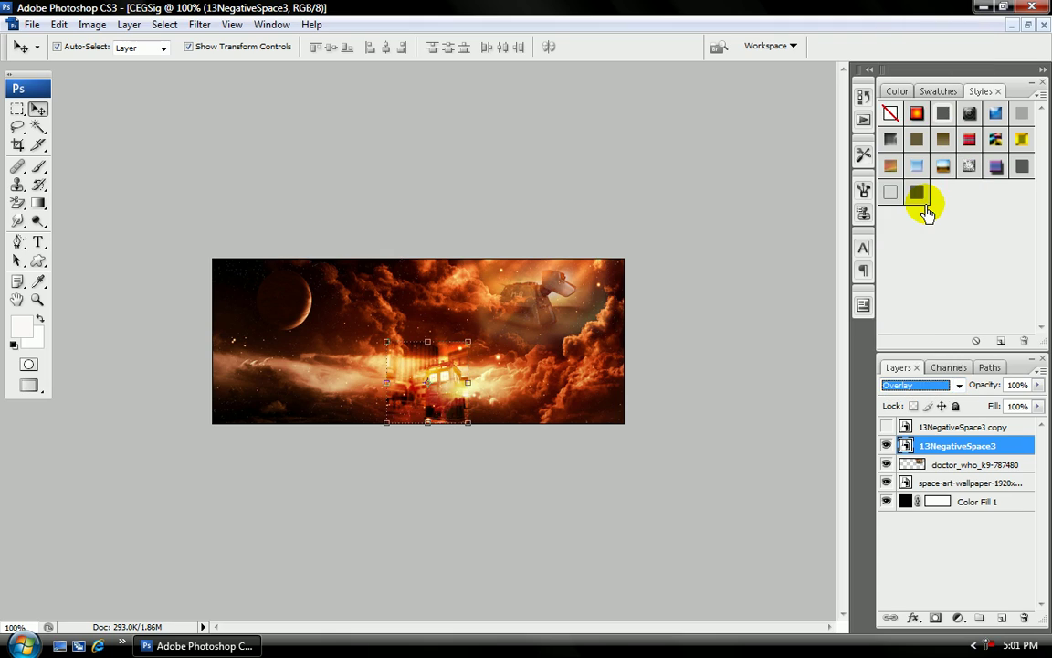
pyautogui.click(713, 156)
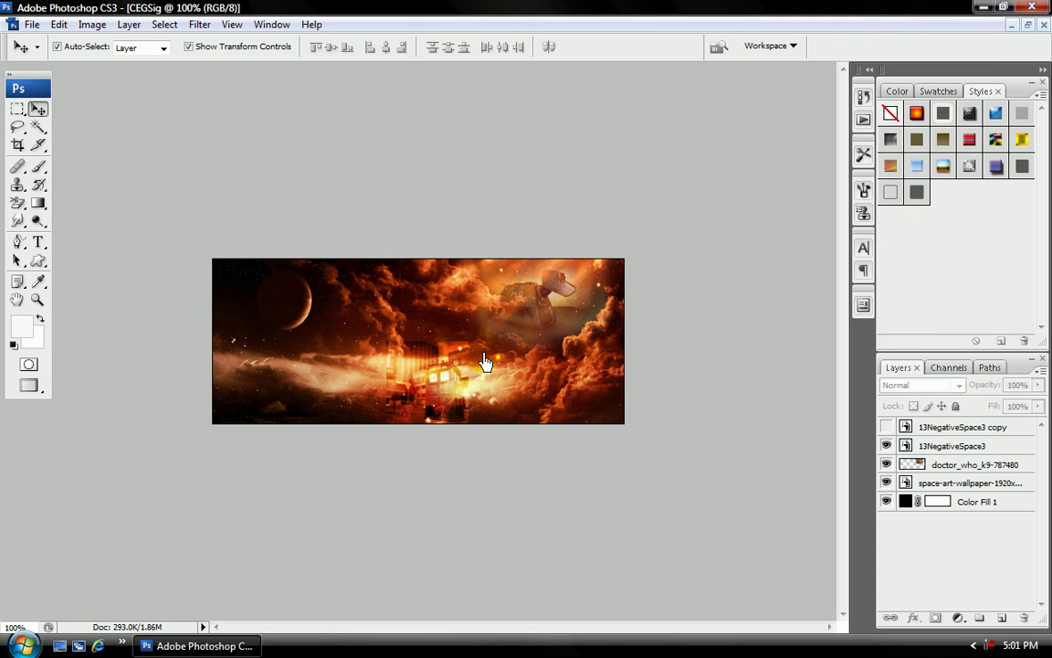
pyautogui.moveTo(446, 399); pyautogui.dragTo(374, 391)
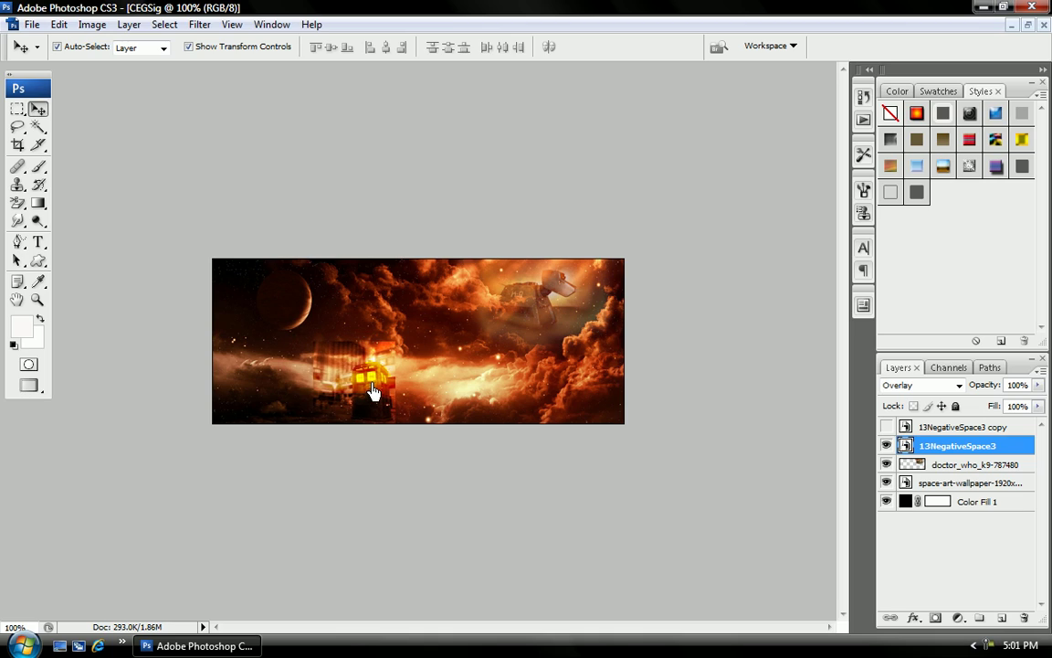
pyautogui.click(769, 394)
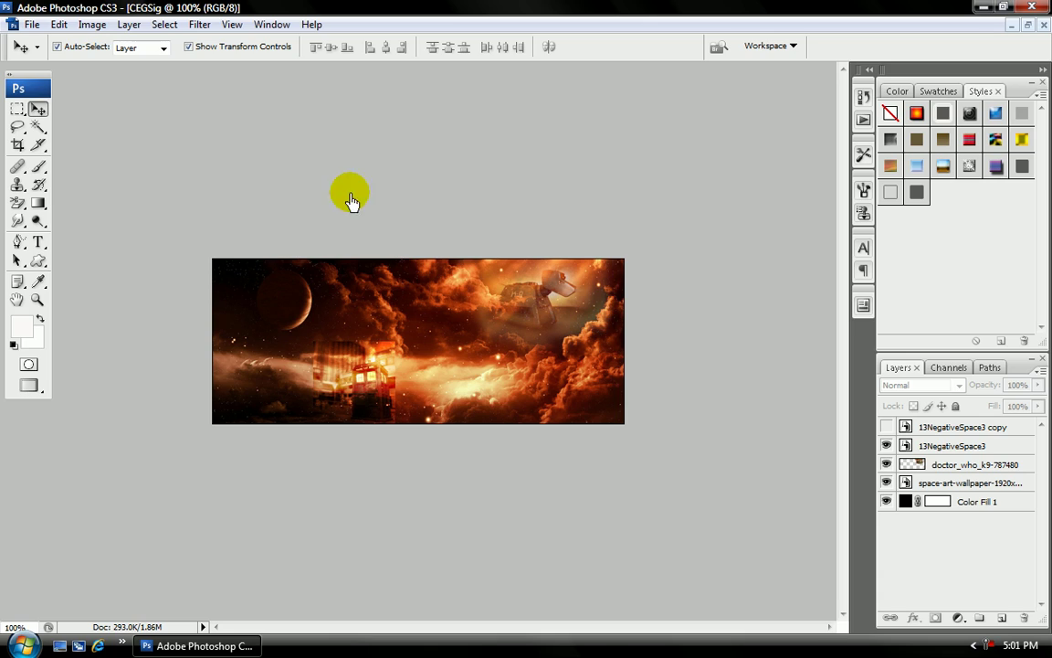
# - Choose the Smudge tool, select the 13NegativeSpace3 layer, and rasterize its smart object so it can be smudged
pyautogui.click(17, 220)
pyautogui.click(332, 358)
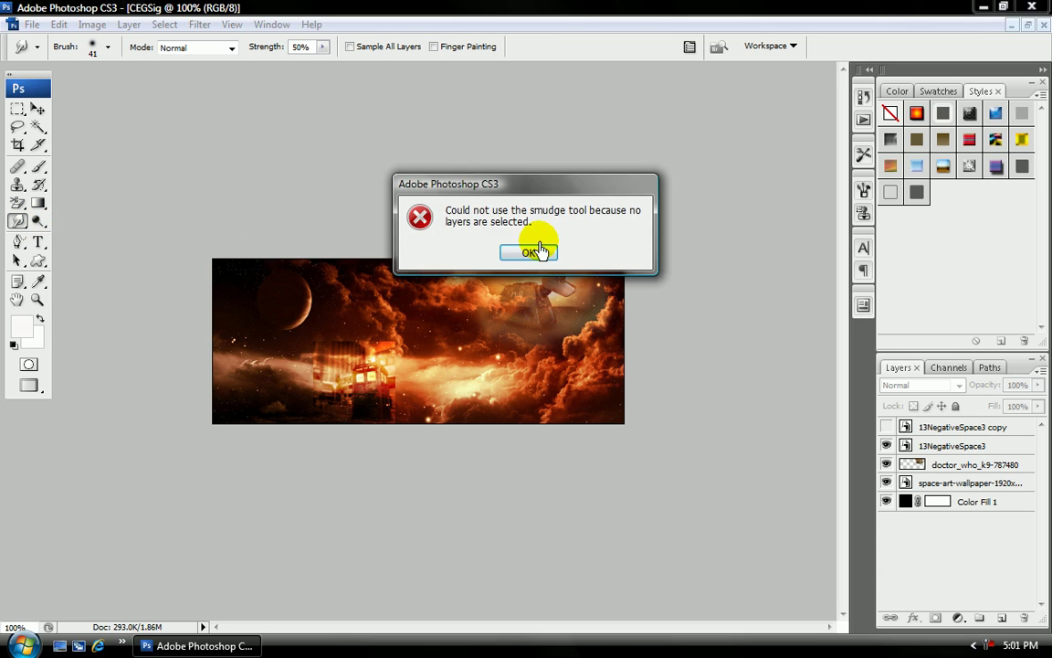
pyautogui.click(543, 258)
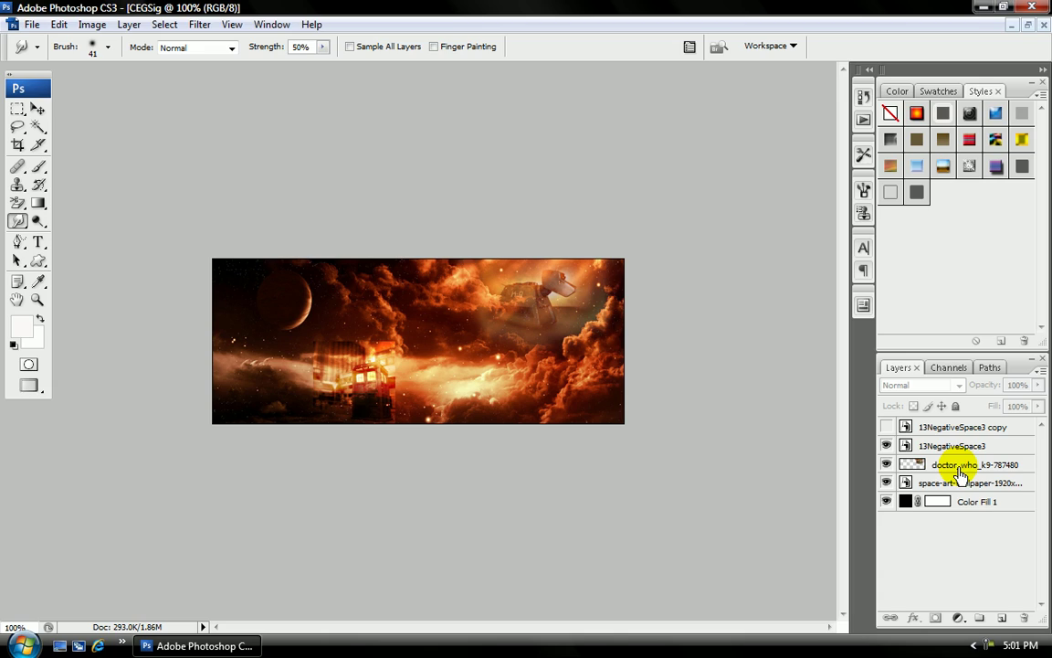
pyautogui.click(957, 447)
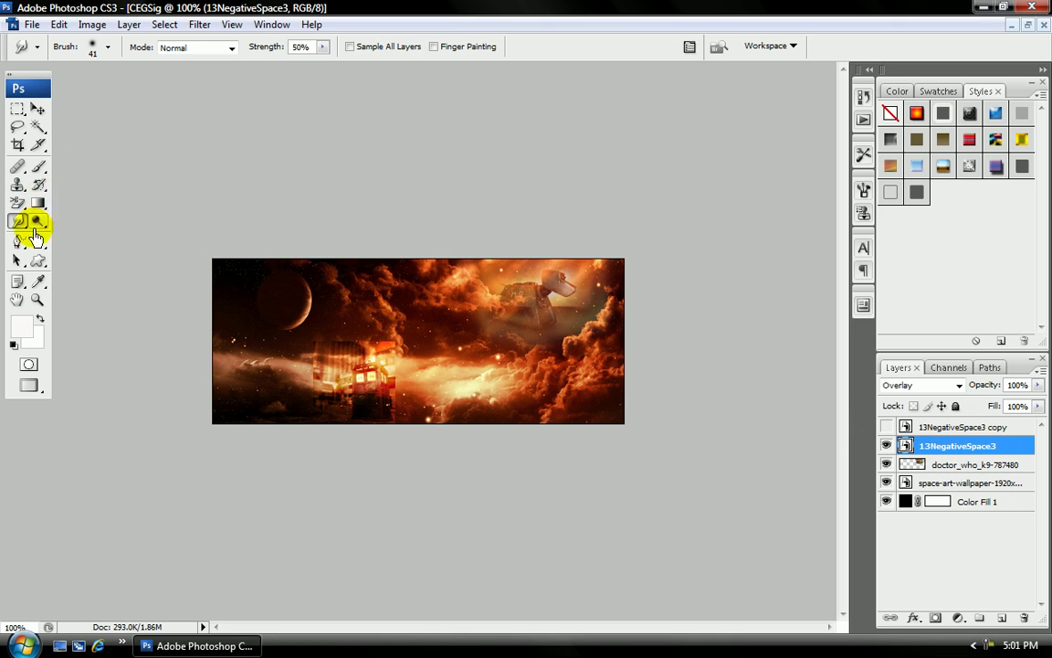
pyautogui.click(335, 377)
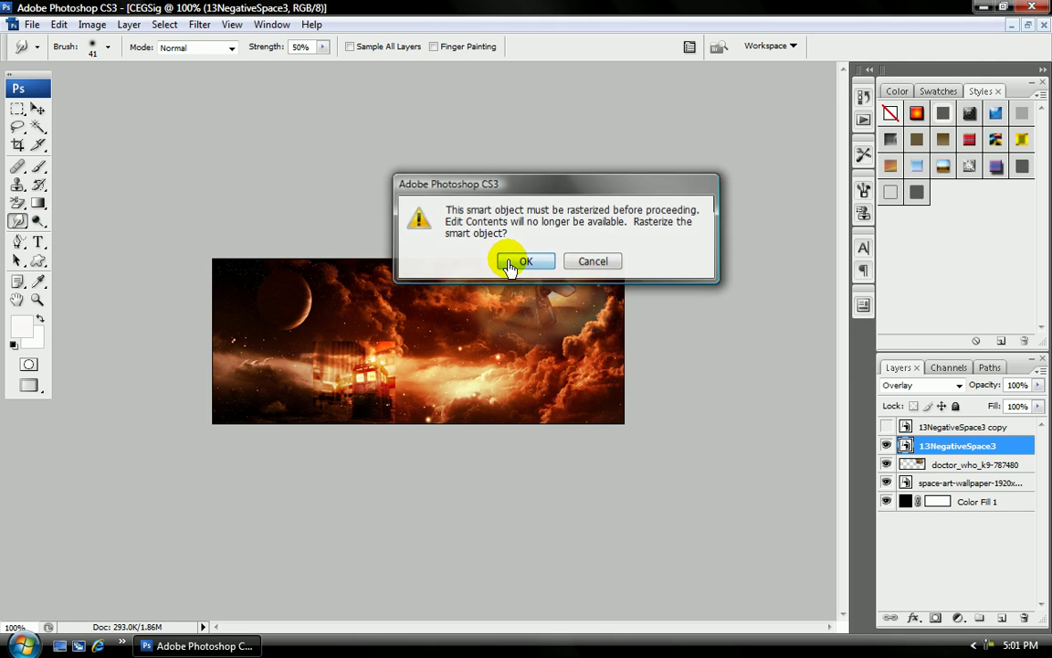
pyautogui.click(516, 260)
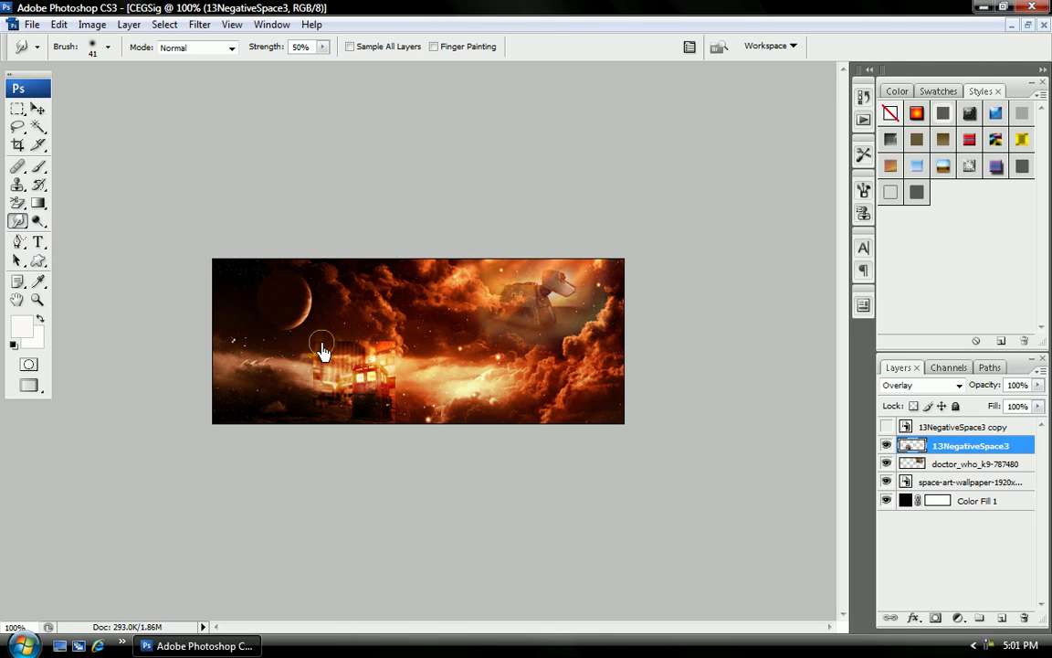
# - Smudge the edges around the police box at 50% strength to blend the picture into the space background
pyautogui.moveTo(324, 350)
pyautogui.mouseDown()
pyautogui.moveTo(305, 377)
pyautogui.moveTo(314, 368)
pyautogui.moveTo(310, 423)
pyautogui.moveTo(317, 386)
pyautogui.moveTo(364, 337)
pyautogui.moveTo(390, 328)
pyautogui.moveTo(380, 341)
pyautogui.moveTo(339, 329)
pyautogui.moveTo(375, 341)
pyautogui.moveTo(395, 335)
pyautogui.moveTo(410, 428)
pyautogui.moveTo(408, 366)
pyautogui.moveTo(375, 347)
pyautogui.mouseUp()
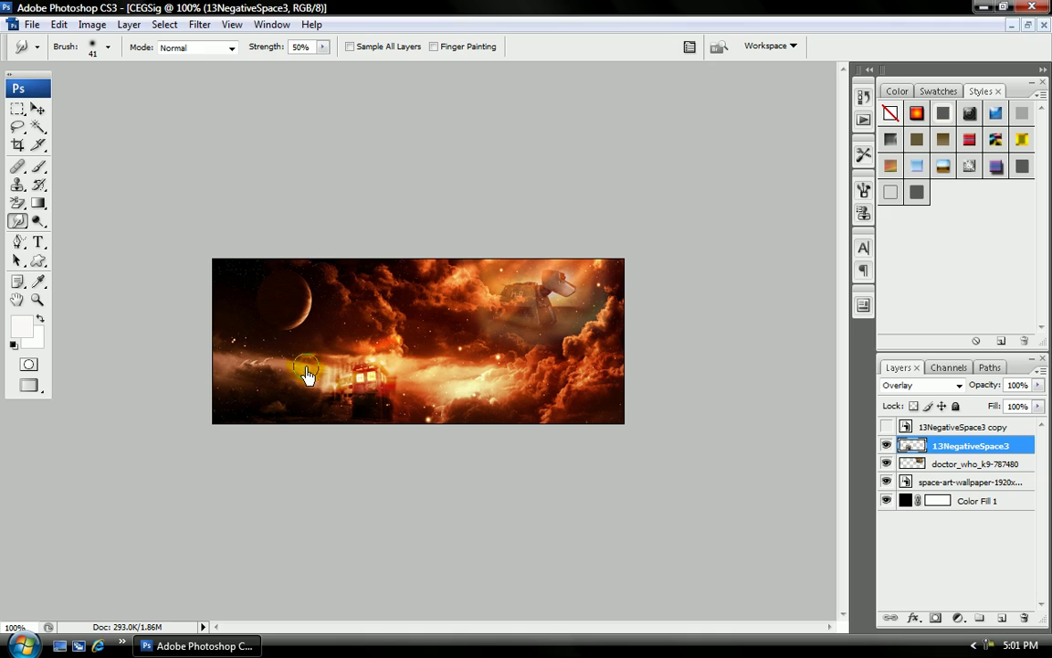
pyautogui.moveTo(314, 416)
pyautogui.mouseDown()
pyautogui.moveTo(309, 431)
pyautogui.moveTo(324, 384)
pyautogui.mouseUp()
pyautogui.moveTo(393, 351)
pyautogui.mouseDown()
pyautogui.moveTo(355, 340)
pyautogui.moveTo(347, 352)
pyautogui.moveTo(285, 368)
pyautogui.moveTo(305, 413)
pyautogui.moveTo(317, 424)
pyautogui.moveTo(329, 394)
pyautogui.moveTo(333, 432)
pyautogui.mouseUp()
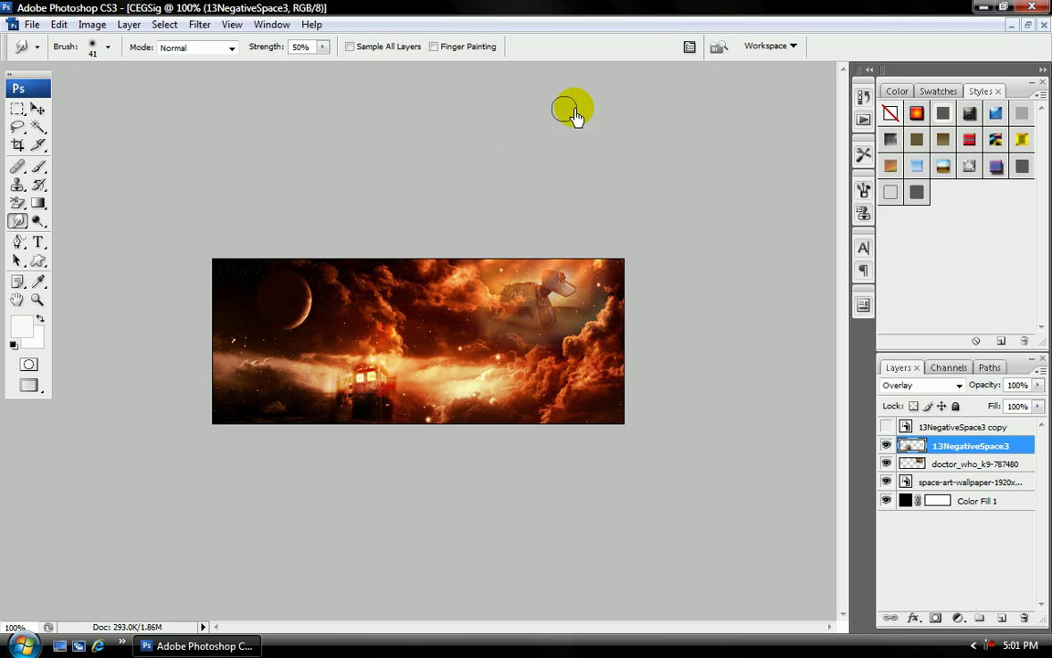
# - Add the signature owner's nickname as white 30 pt Georgia Bold Italic text over the planet
pyautogui.click(37, 244)
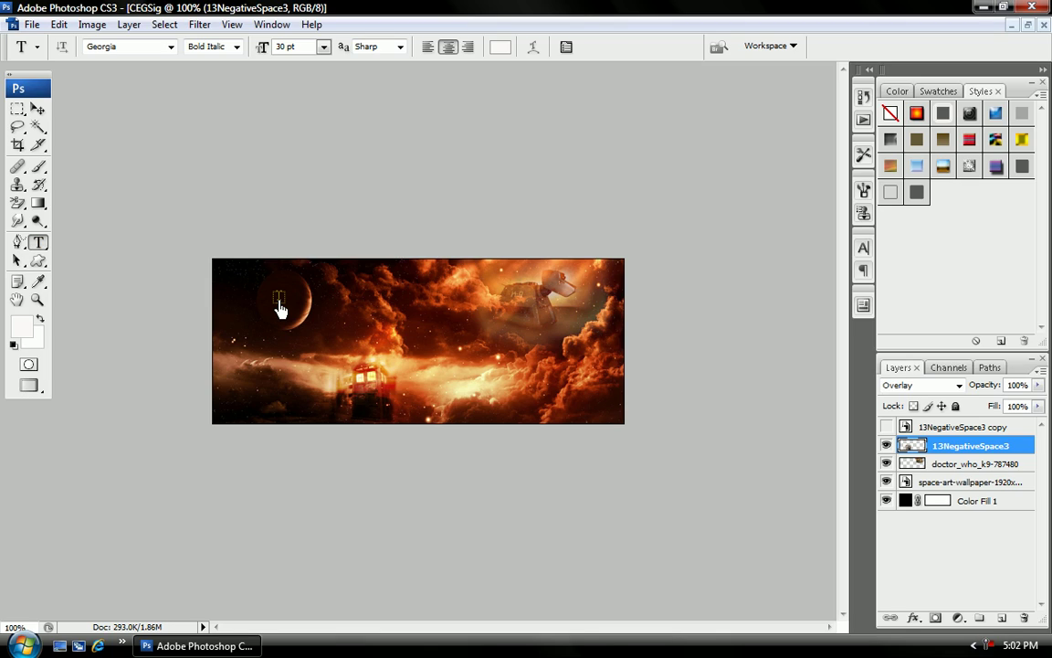
pyautogui.click(280, 310)
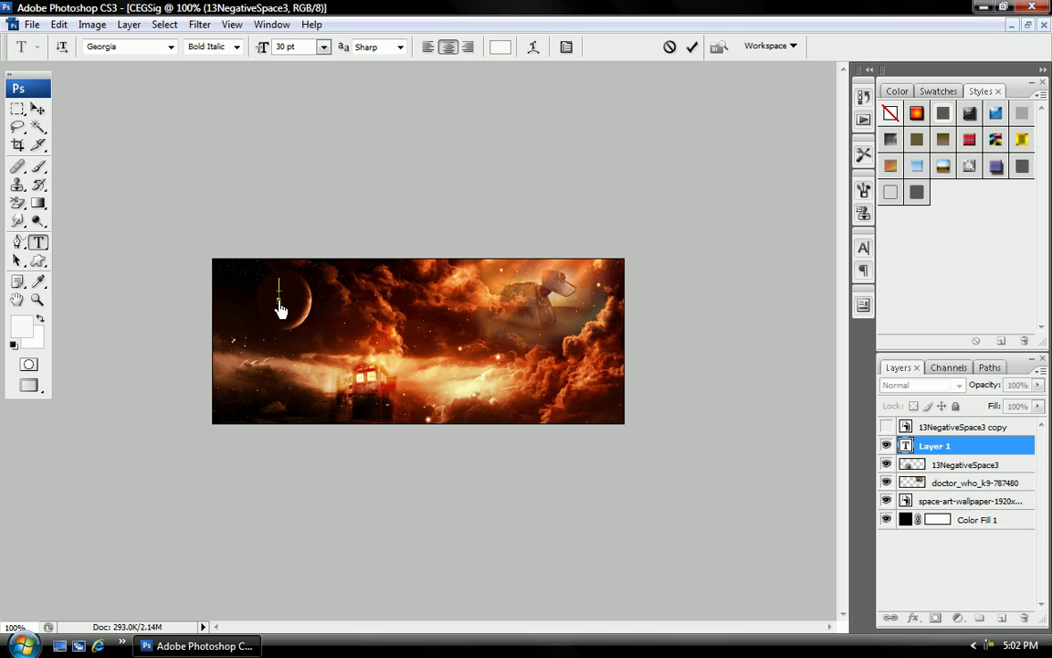
pyautogui.write('Arty')
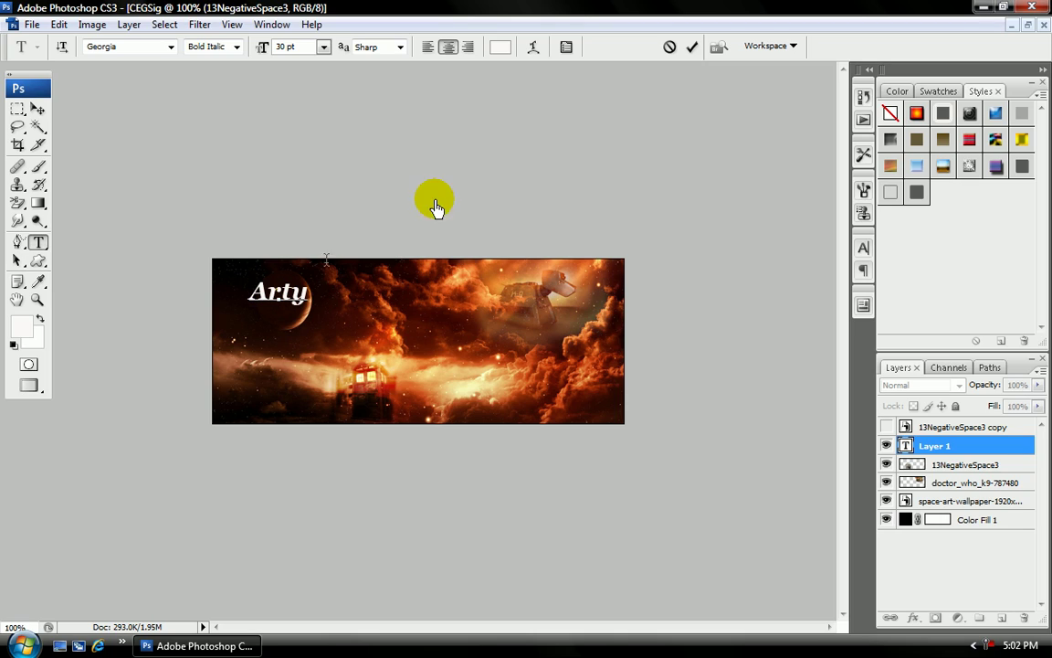
pyautogui.click(693, 47)
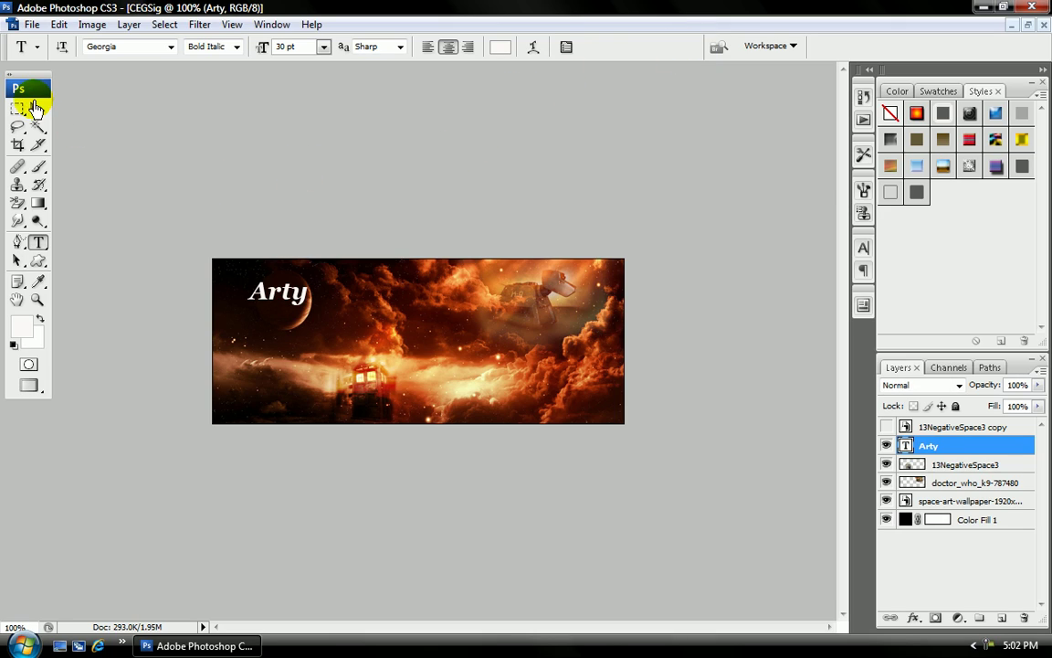
# - Scale the name text to about 58% width and 116% height, centre it inside the planet, and hide the transform controls
pyautogui.click(37, 108)
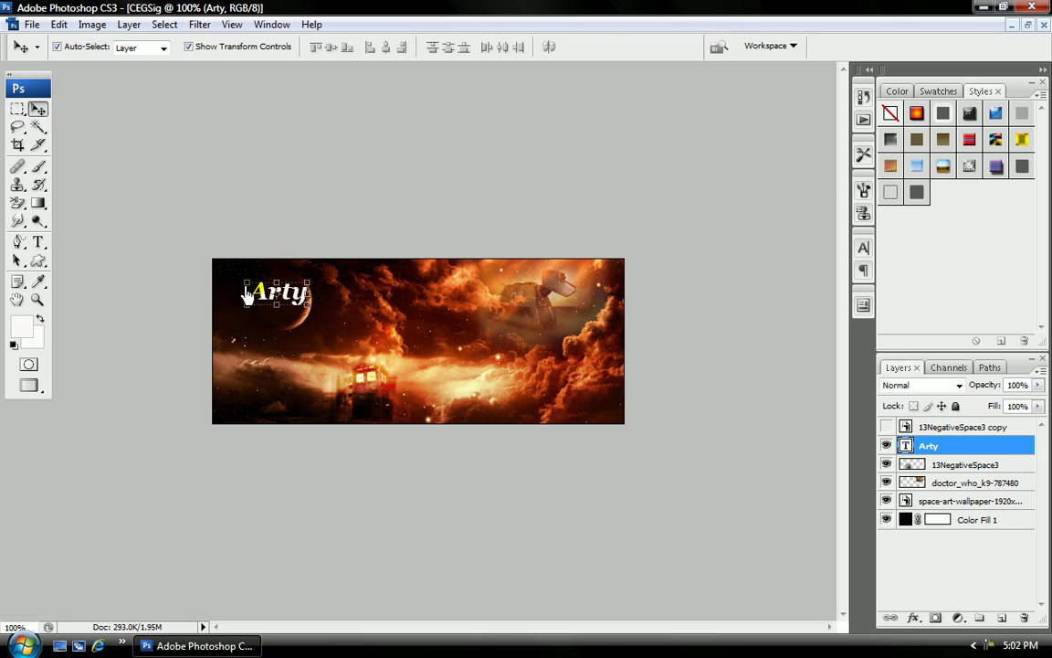
pyautogui.moveTo(251, 290); pyautogui.dragTo(295, 315)
pyautogui.hotkey('ctrl', 'z')
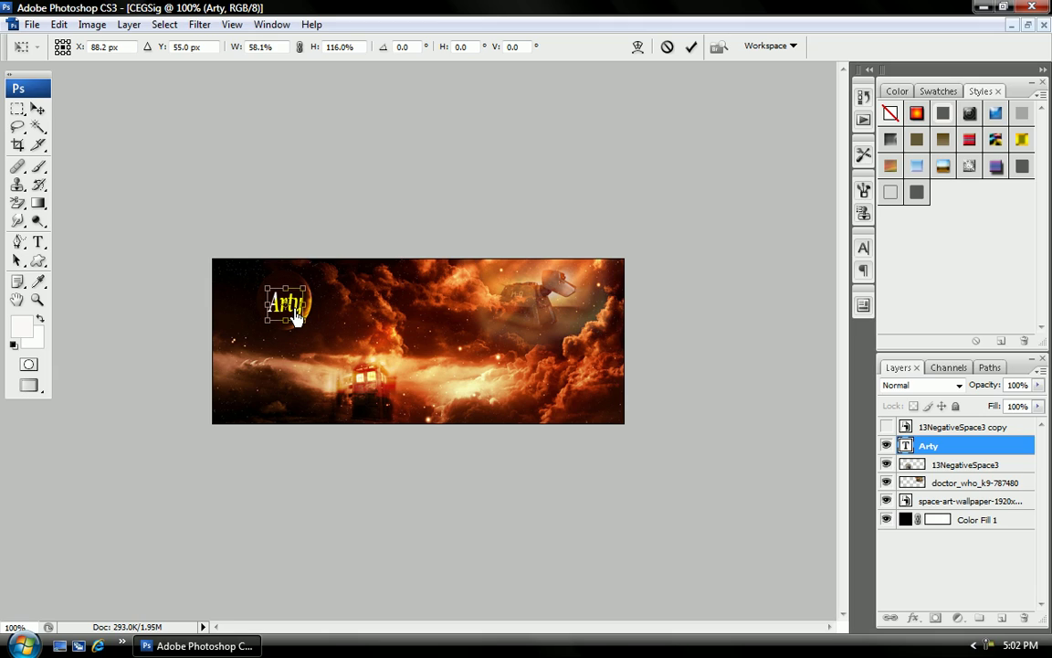
pyautogui.hotkey('ctrl', 'z')
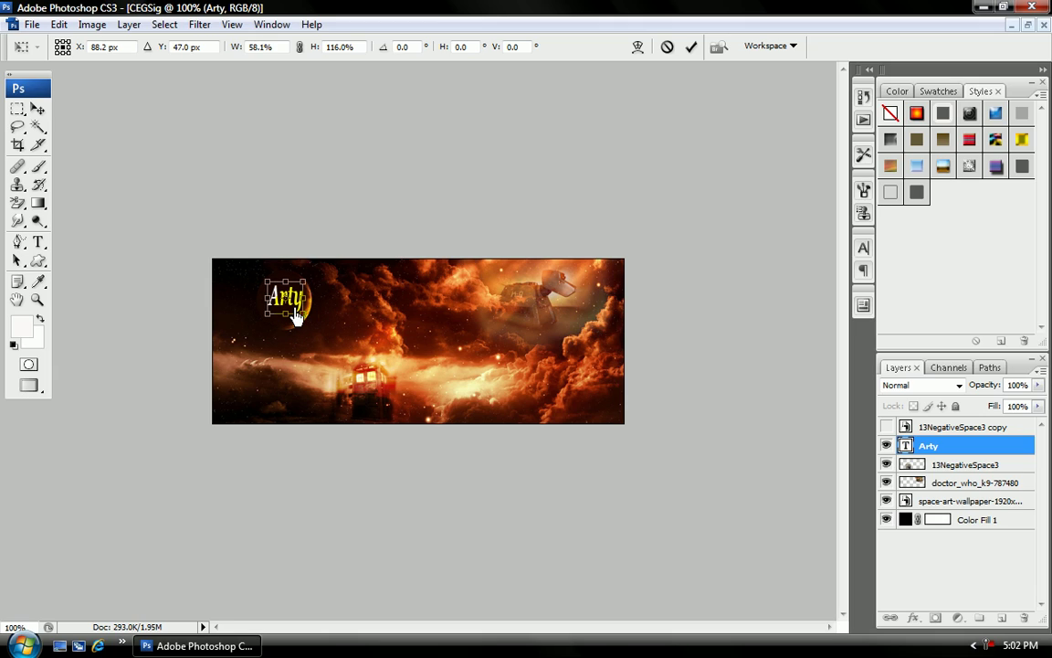
pyautogui.click(693, 48)
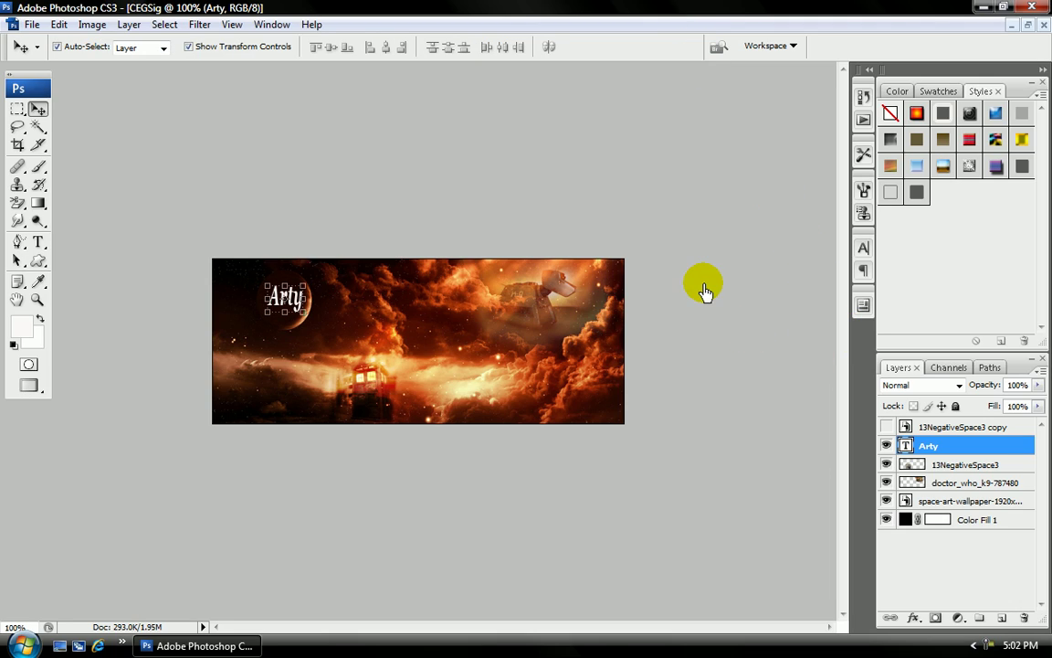
pyautogui.click(187, 47)
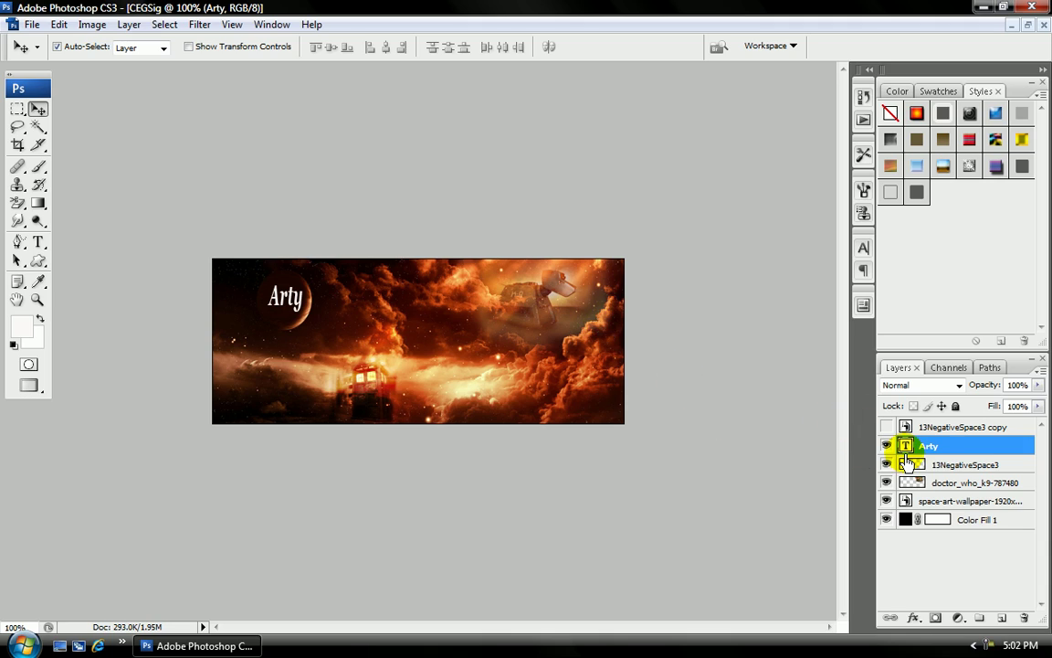
# - Try Overlay on the name text layer, settle on the Screen blending mode, and lower the layer's opacity to 20%
pyautogui.click(960, 388)
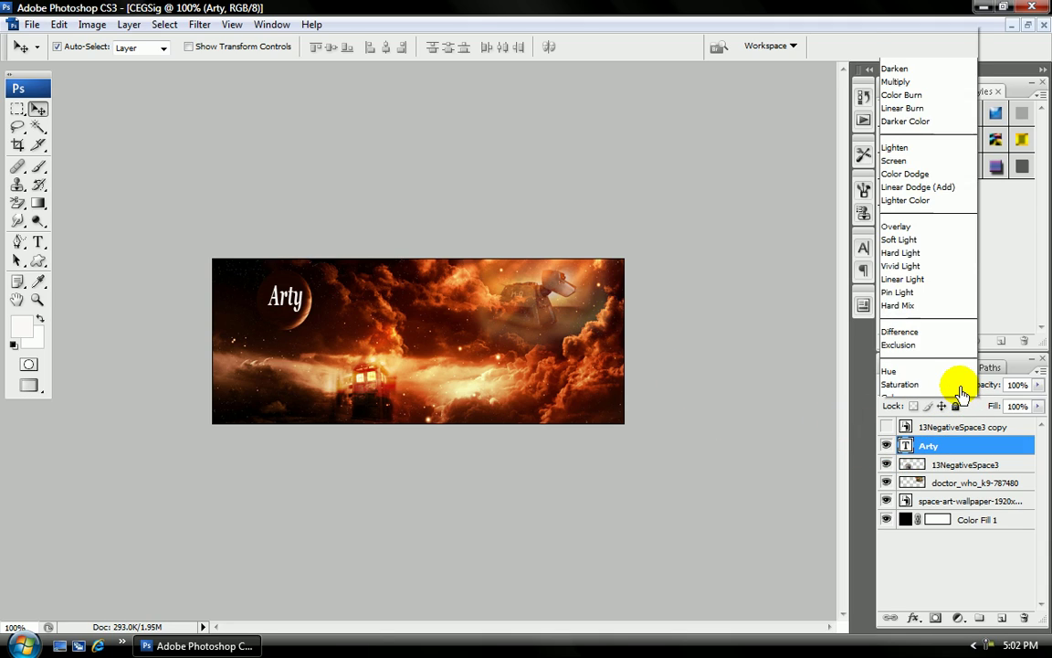
pyautogui.click(897, 205)
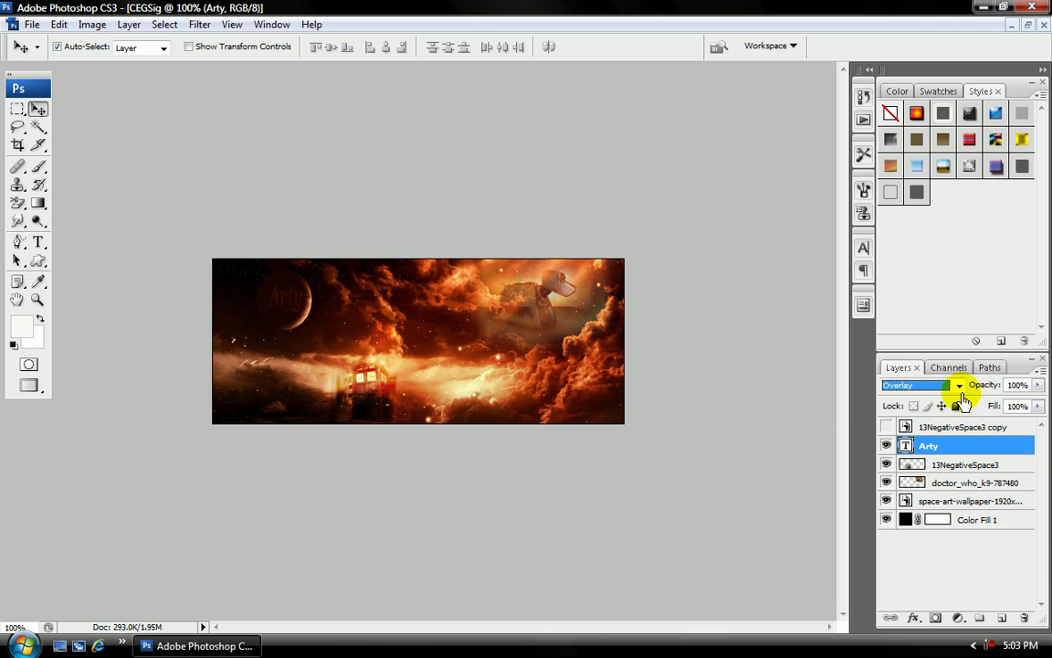
pyautogui.click(924, 385)
pyautogui.click(927, 140)
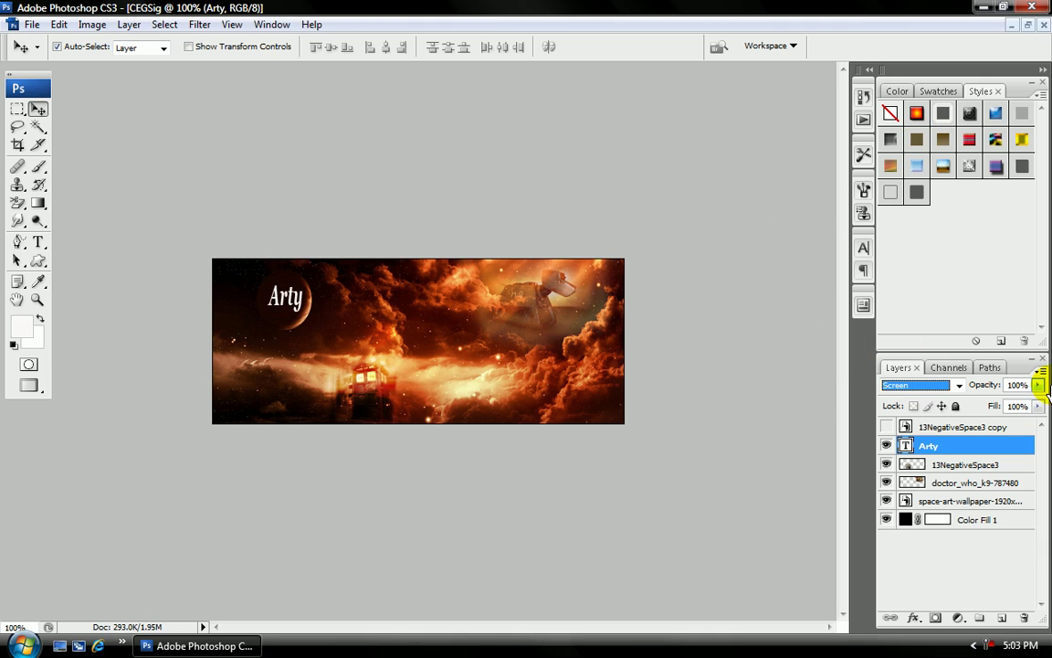
pyautogui.click(1039, 385)
pyautogui.moveTo(1039, 391); pyautogui.dragTo(972, 413)
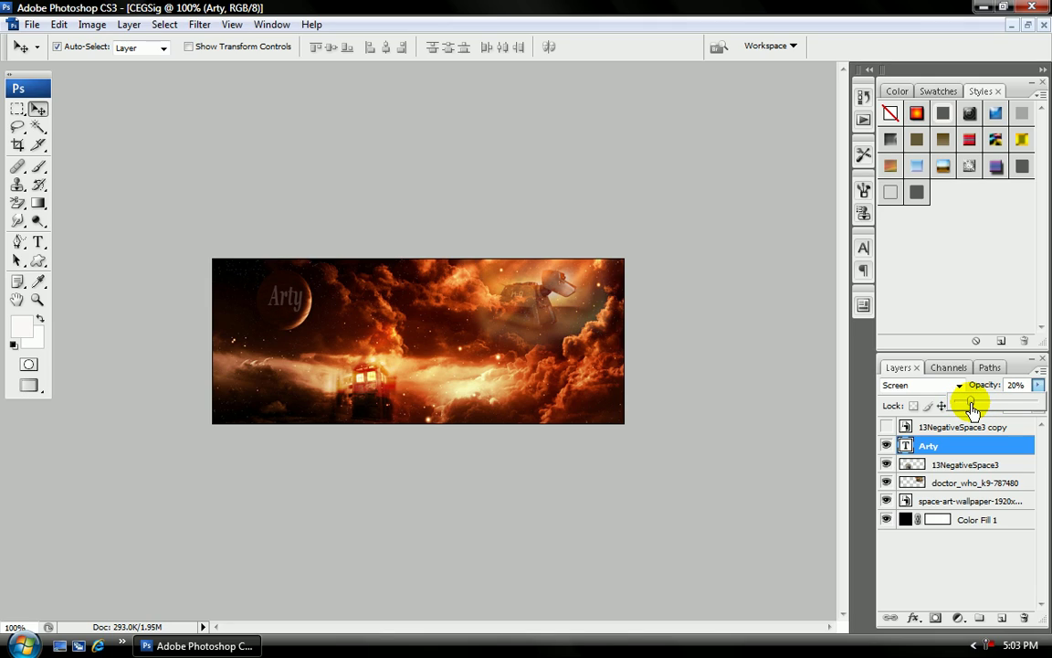
pyautogui.click(826, 365)
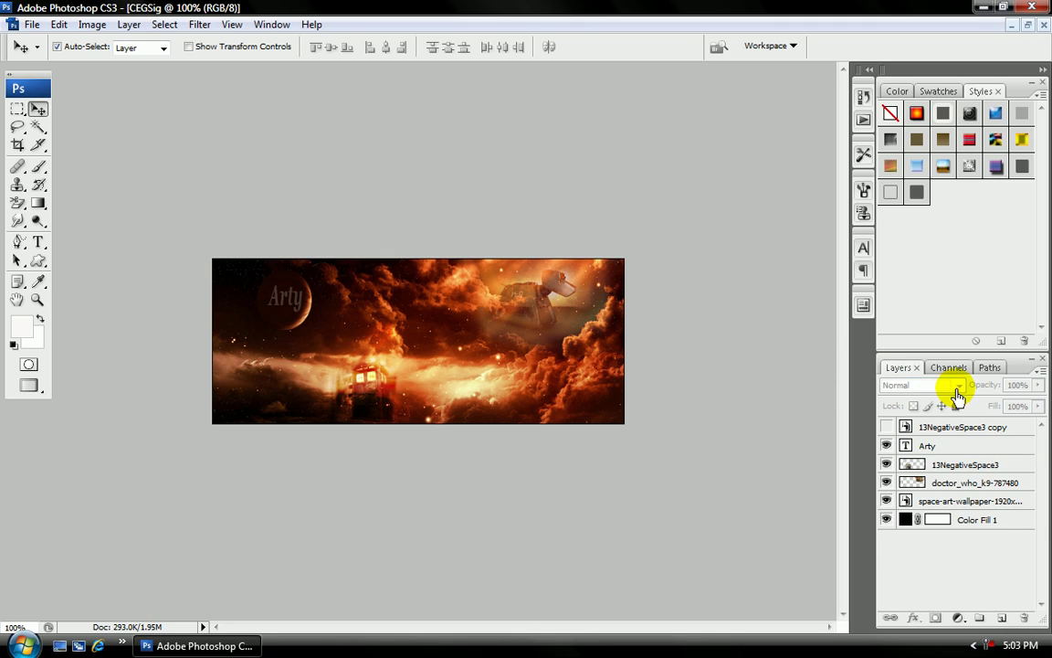
pyautogui.click(939, 446)
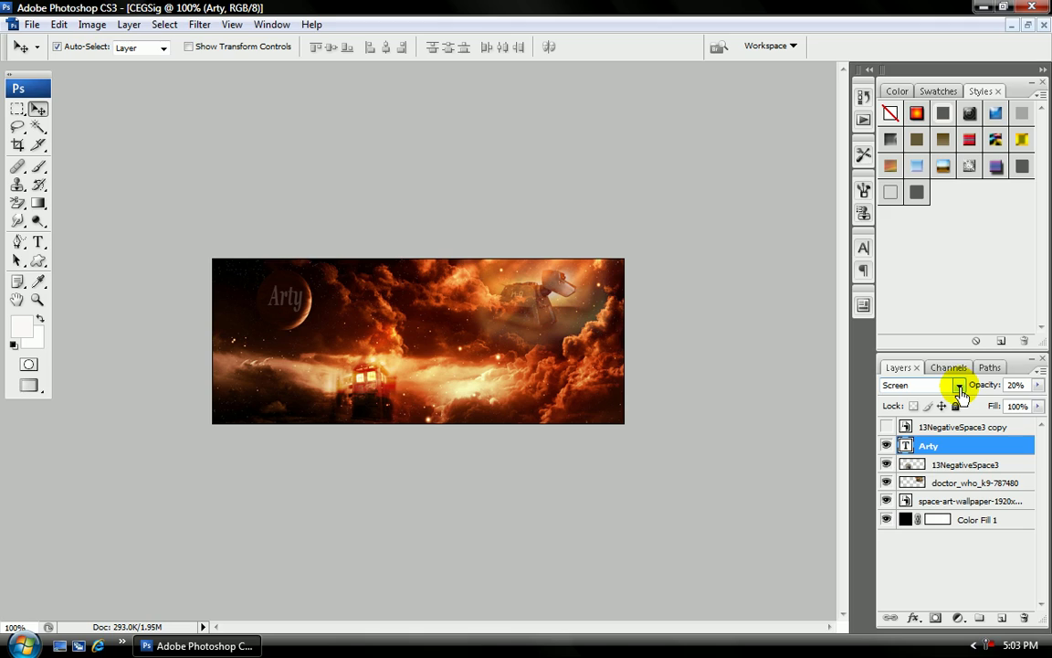
# - Open the name text layer's blending options and preview Outer Glow, Inner Shadow, and Bevel and Emboss one at a time
pyautogui.rightClick(946, 455)
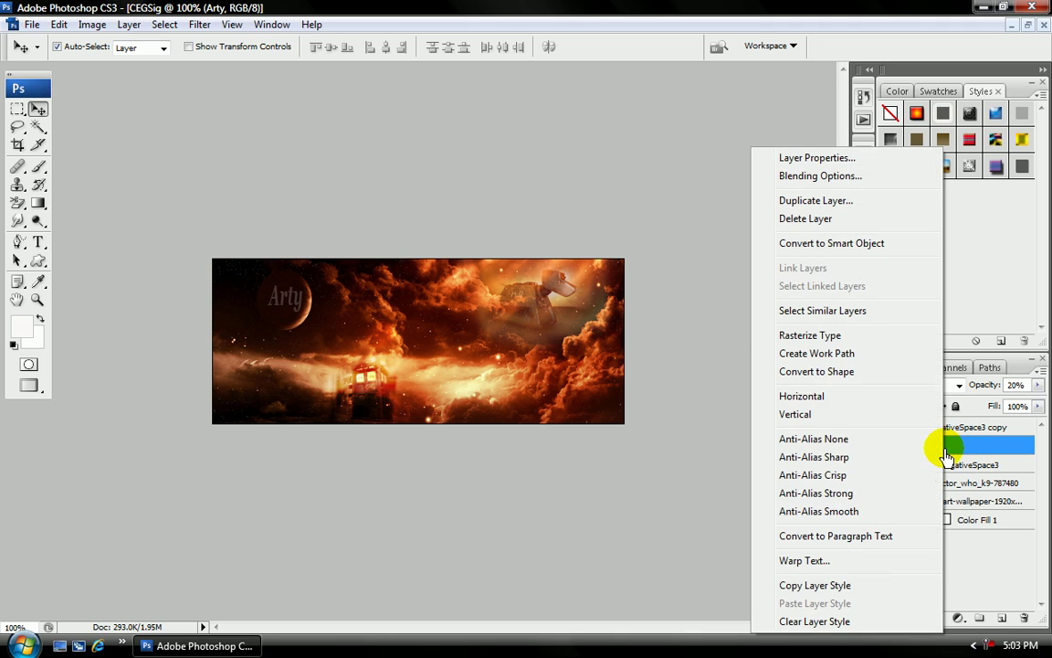
pyautogui.click(866, 188)
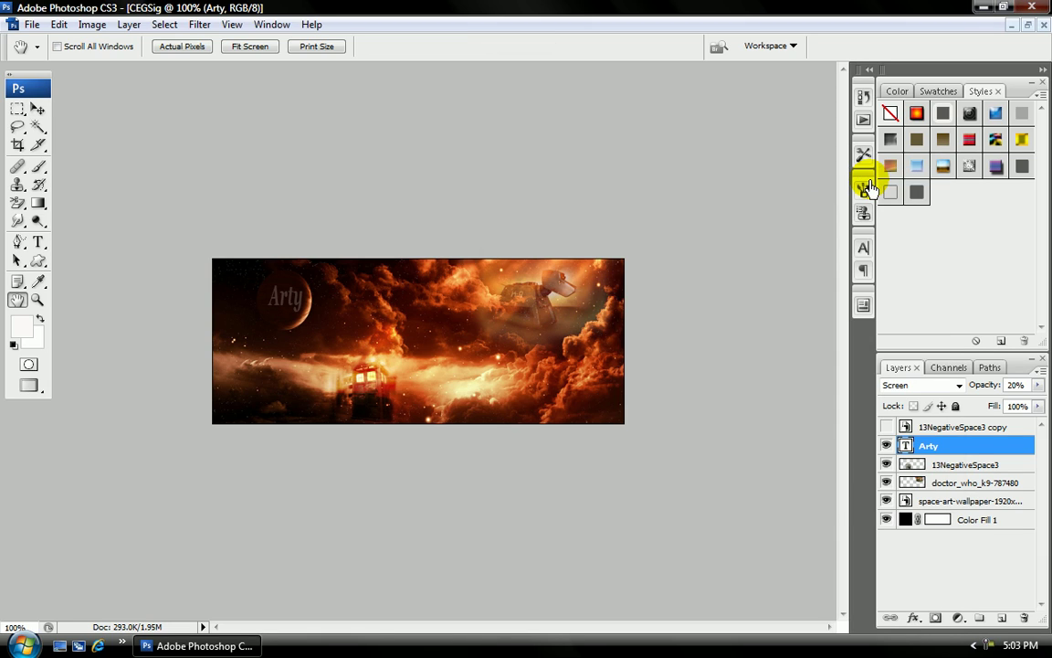
pyautogui.moveTo(661, 159); pyautogui.dragTo(787, 69)
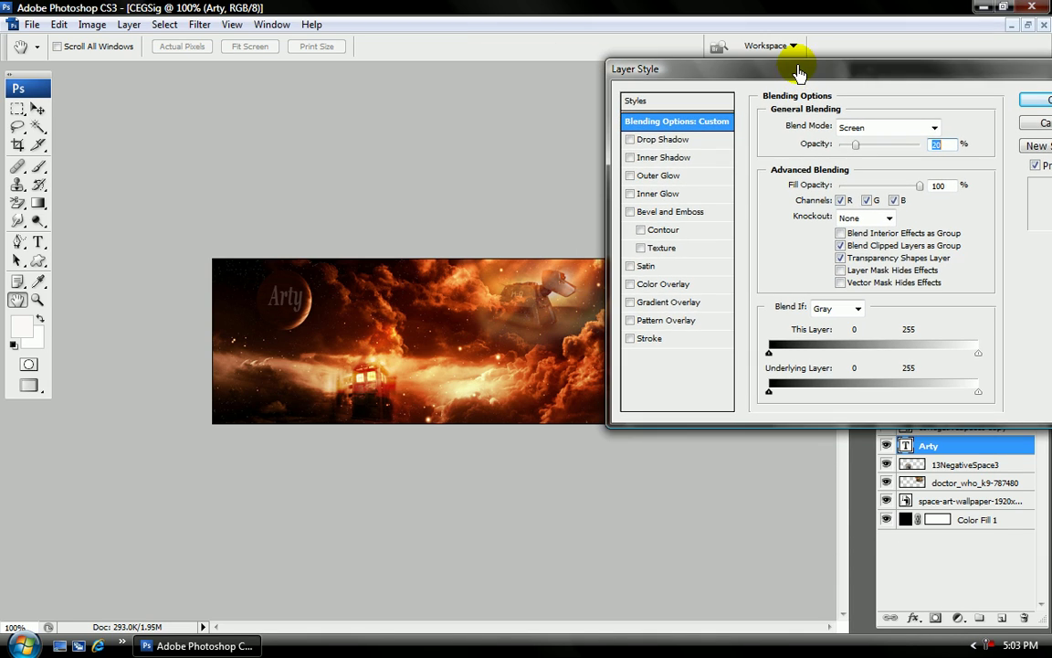
pyautogui.click(630, 176)
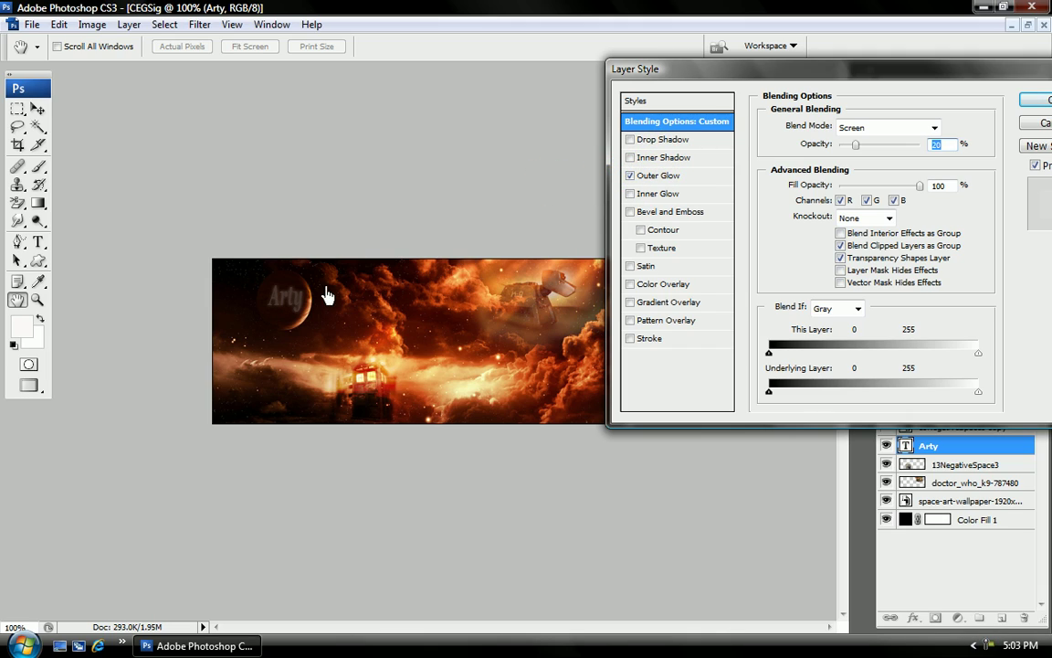
pyautogui.click(629, 175)
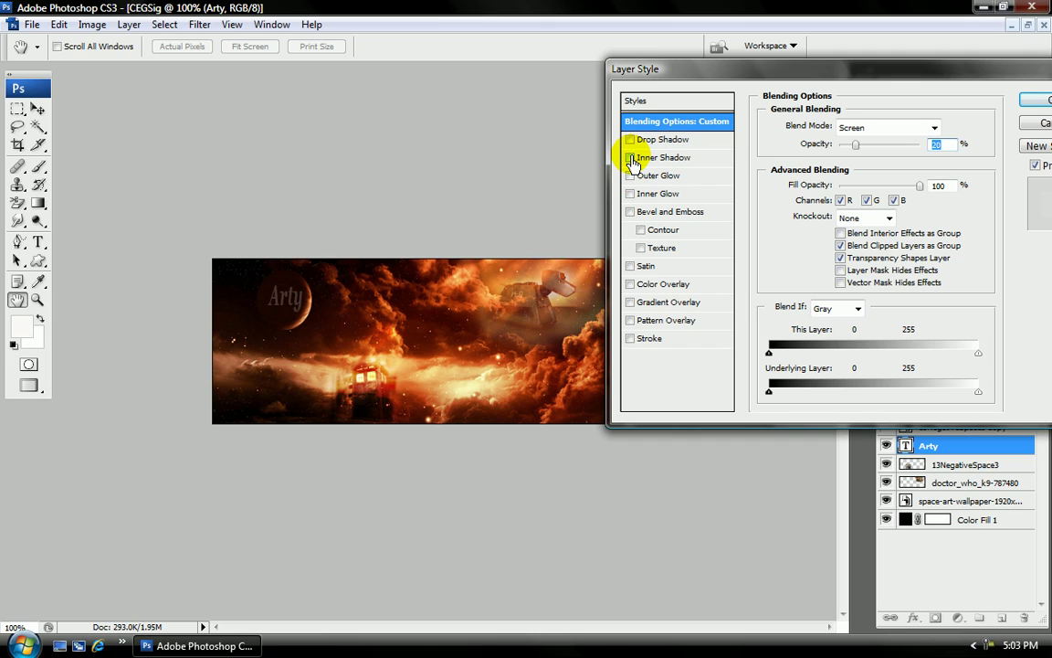
pyautogui.click(630, 158)
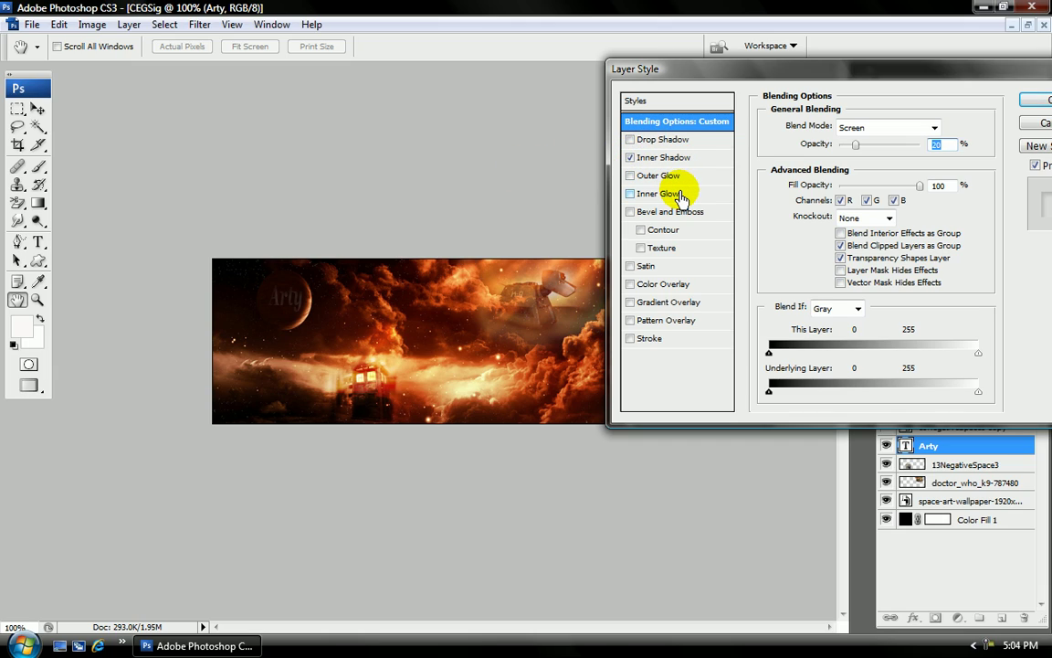
pyautogui.click(630, 159)
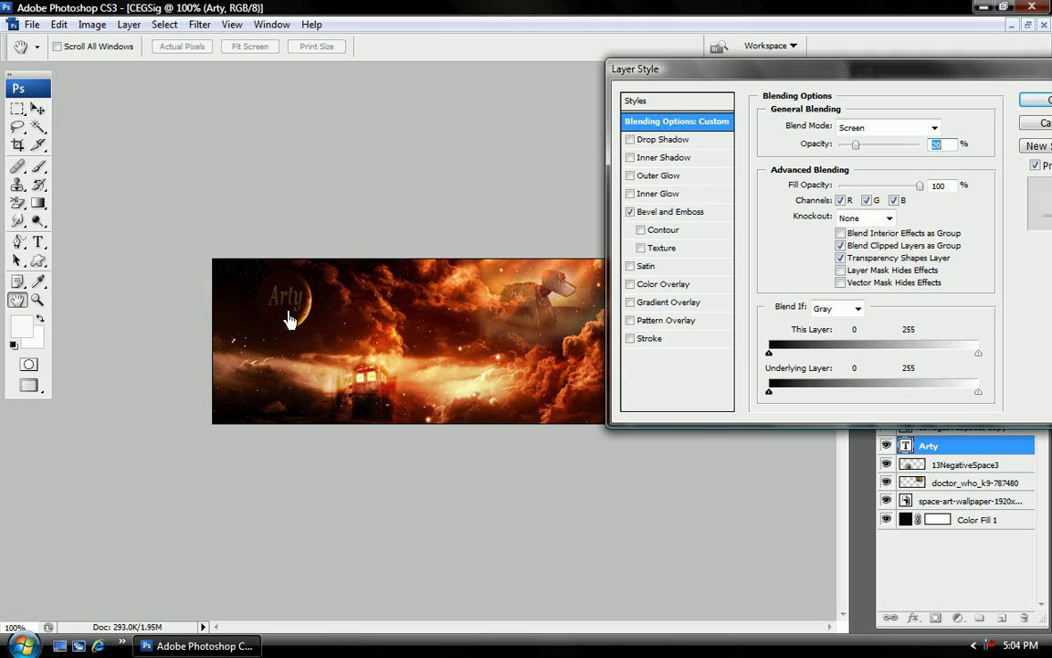
pyautogui.click(629, 212)
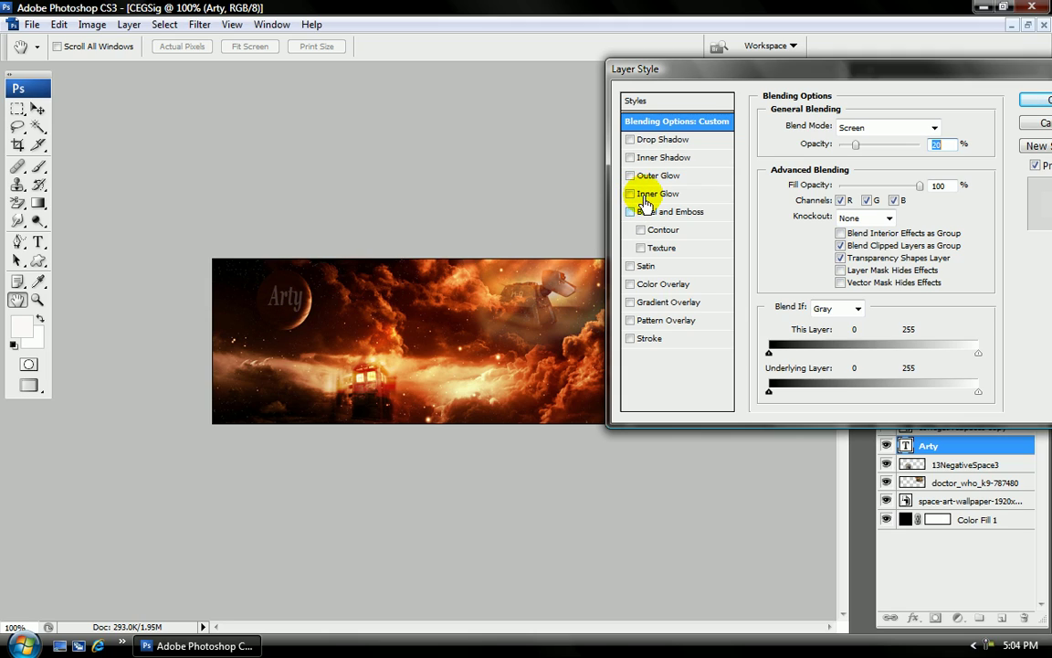
# - Preview Color Overlay, Gradient Overlay, Pattern Overlay and Stroke on the name text, switching each effect off again
pyautogui.click(629, 284)
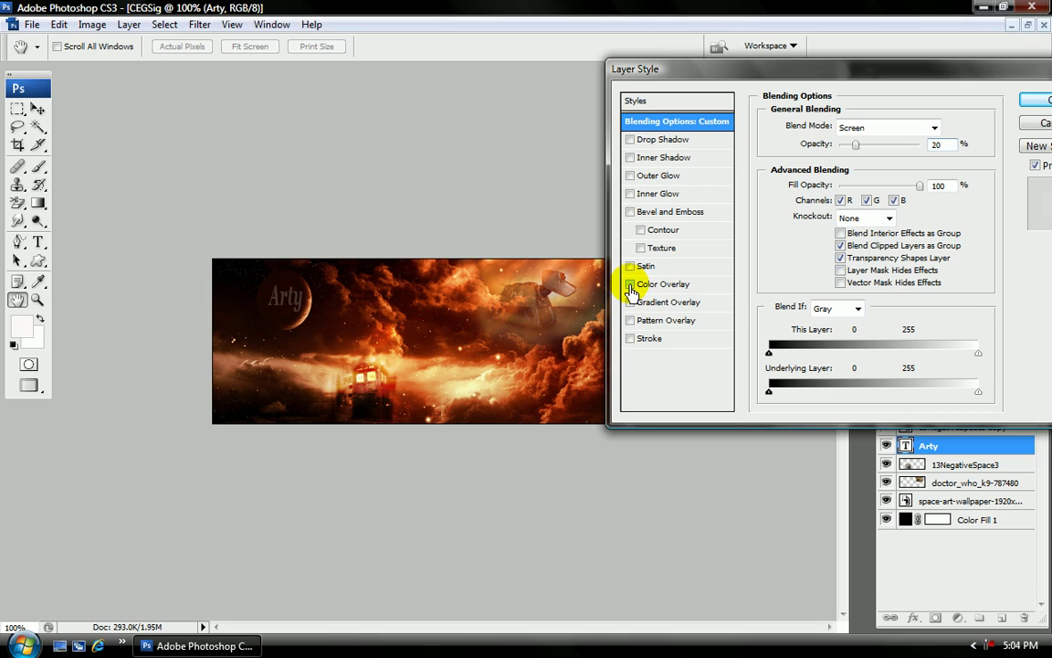
pyautogui.click(630, 302)
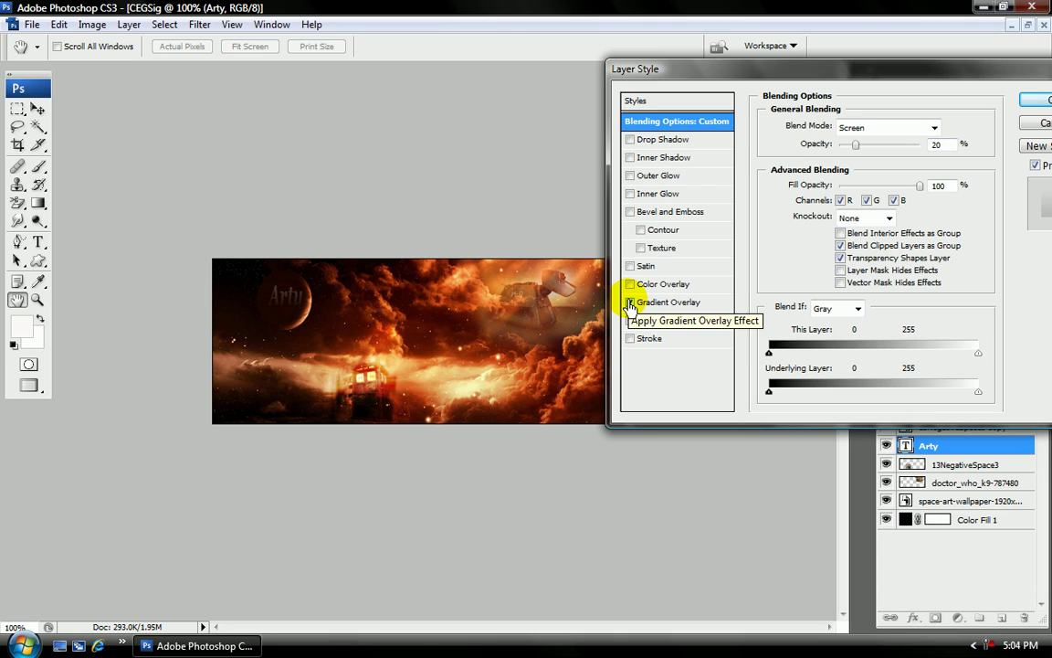
pyautogui.click(629, 303)
pyautogui.click(629, 320)
pyautogui.click(629, 321)
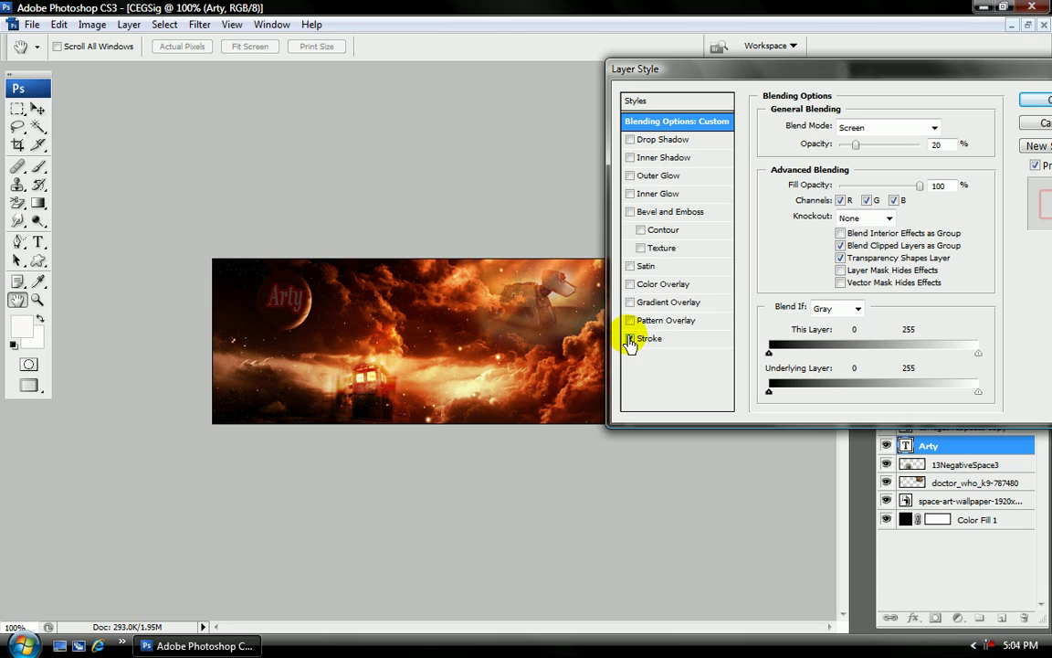
pyautogui.click(629, 339)
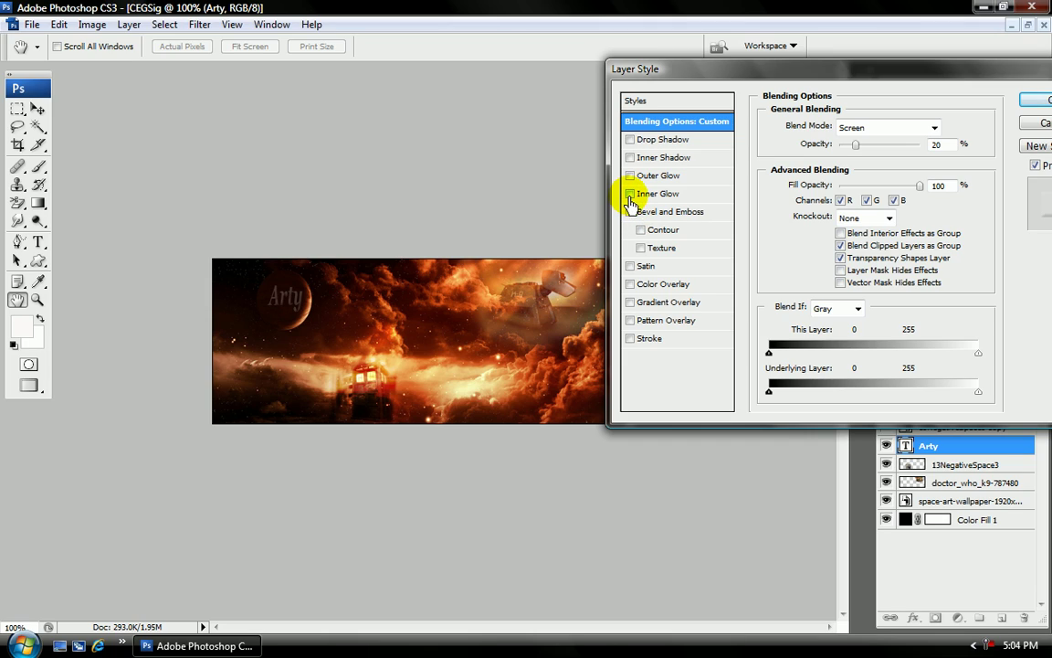
# - Try Outer Glow together with Bevel and Emboss on the name text, setting the glow to 5 px size and 100% opacity
pyautogui.click(629, 175)
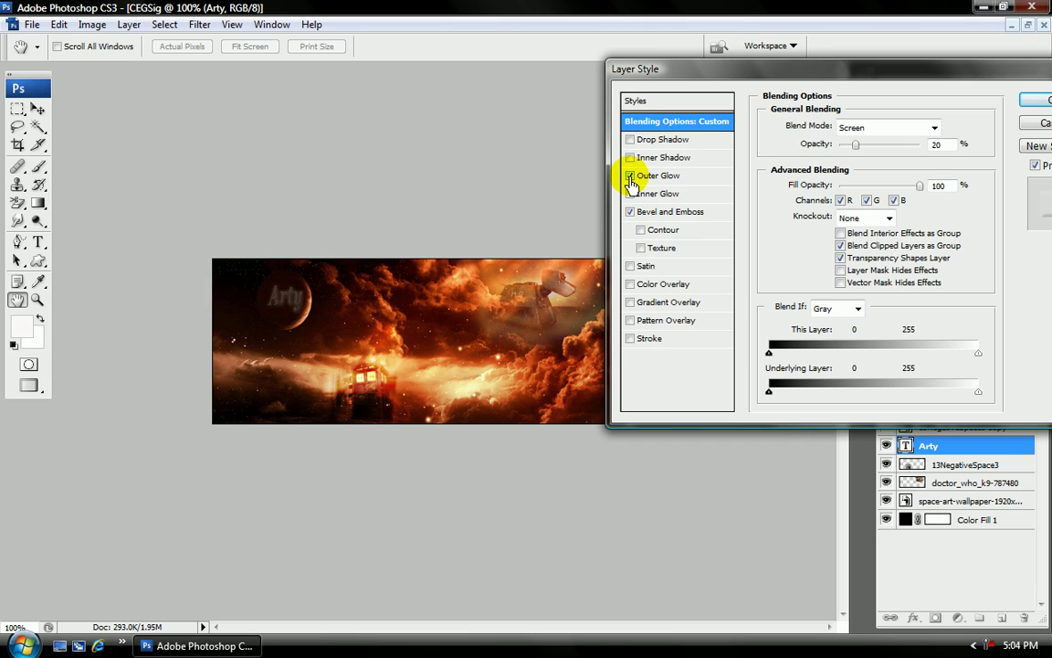
pyautogui.click(650, 175)
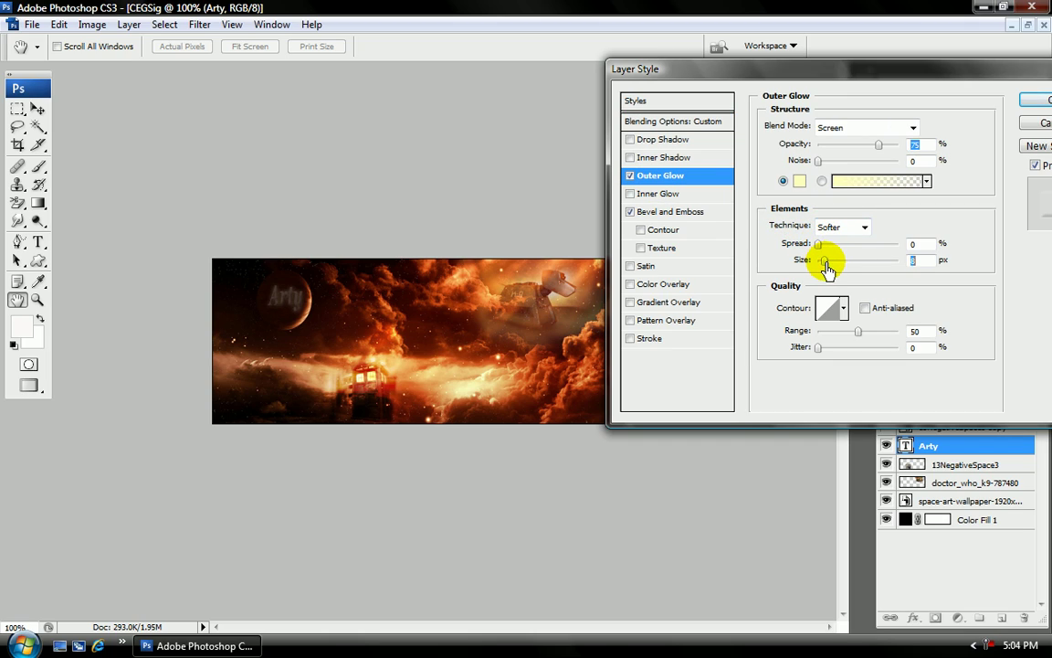
pyautogui.moveTo(836, 262); pyautogui.dragTo(819, 267)
pyautogui.moveTo(821, 248)
pyautogui.mouseDown()
pyautogui.moveTo(866, 248)
pyautogui.moveTo(818, 257)
pyautogui.mouseUp()
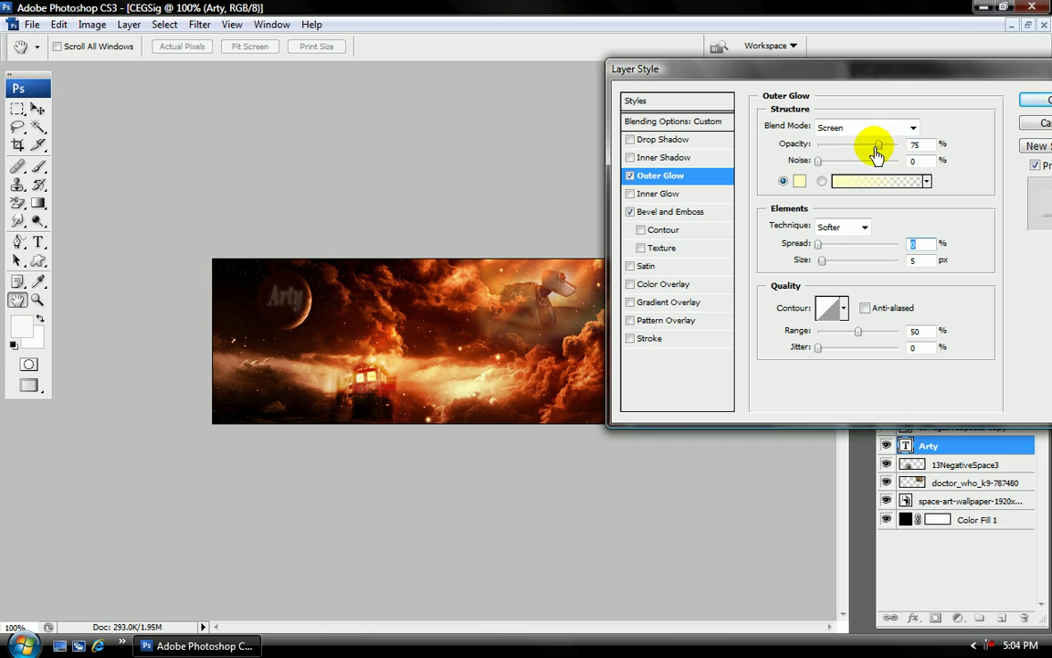
pyautogui.moveTo(880, 155); pyautogui.dragTo(939, 146)
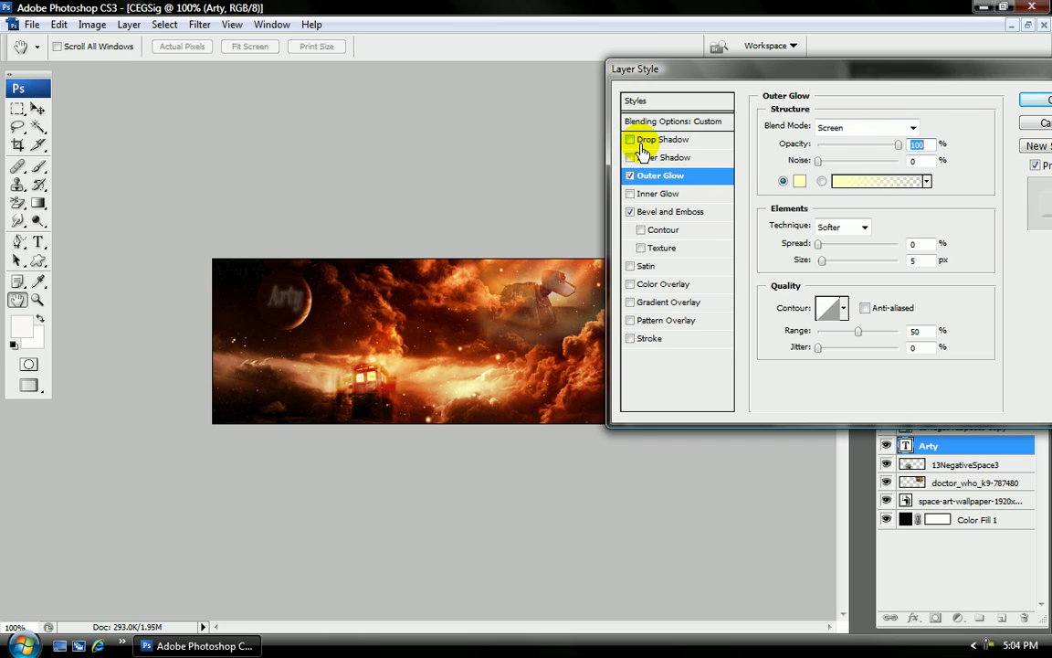
# - Try a Down bevel with 429% depth, 0 px size and 106° angle, and remove both effects from the name text
pyautogui.click(648, 212)
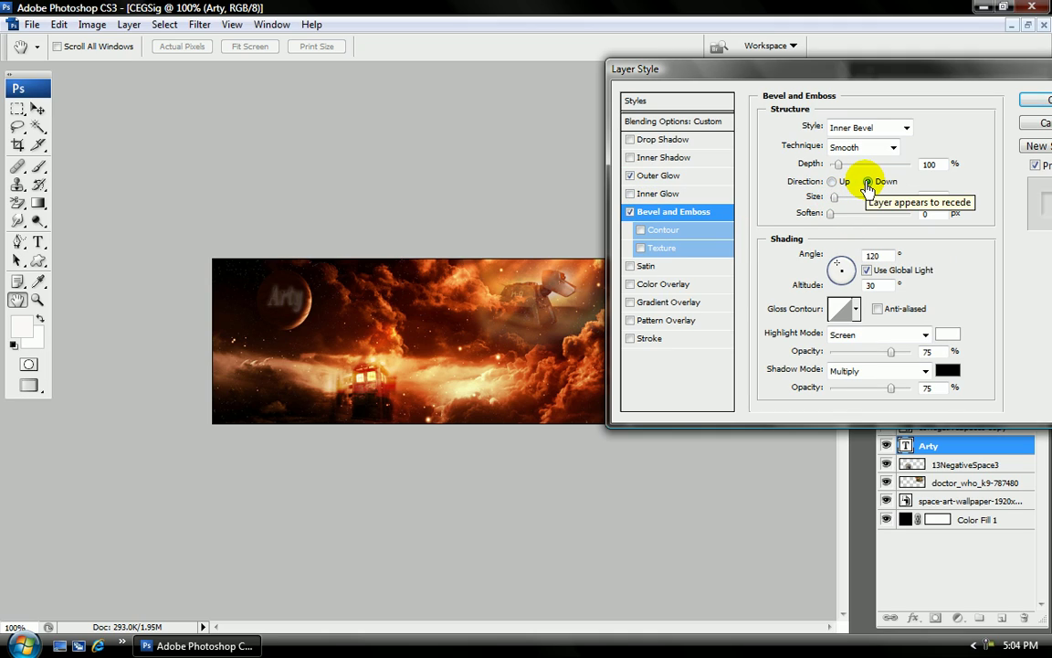
pyautogui.moveTo(832, 203); pyautogui.dragTo(809, 218)
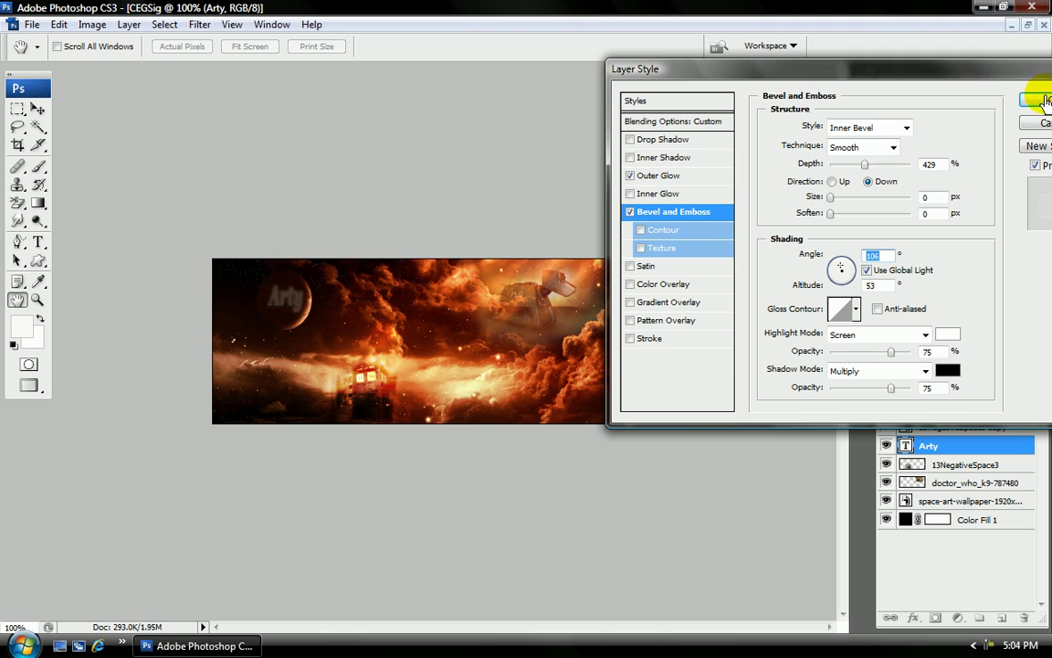
pyautogui.click(629, 211)
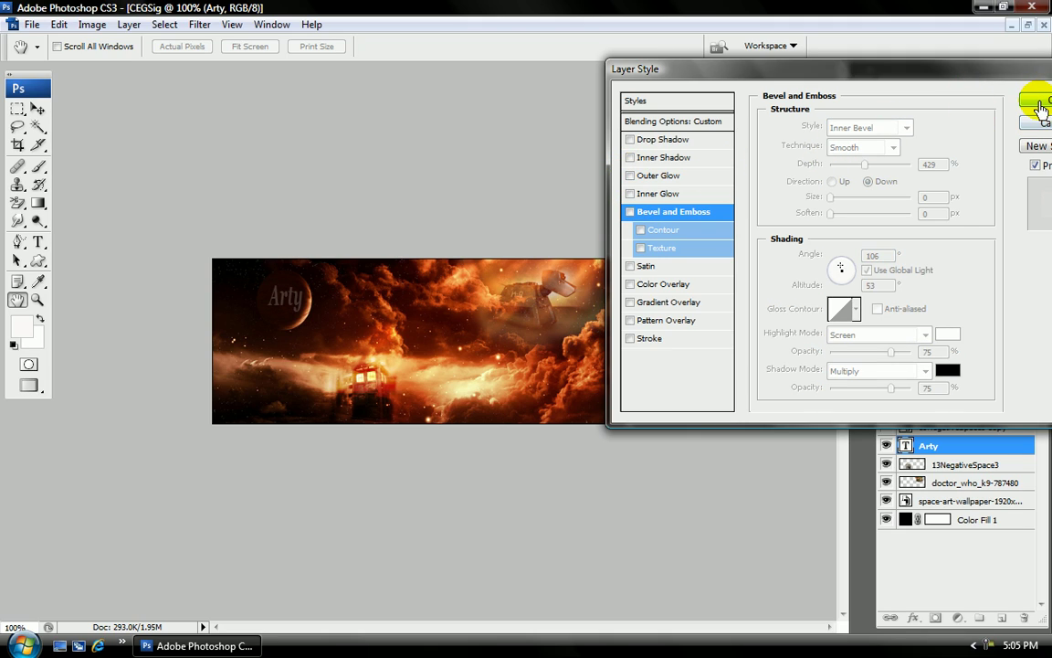
pyautogui.click(1041, 100)
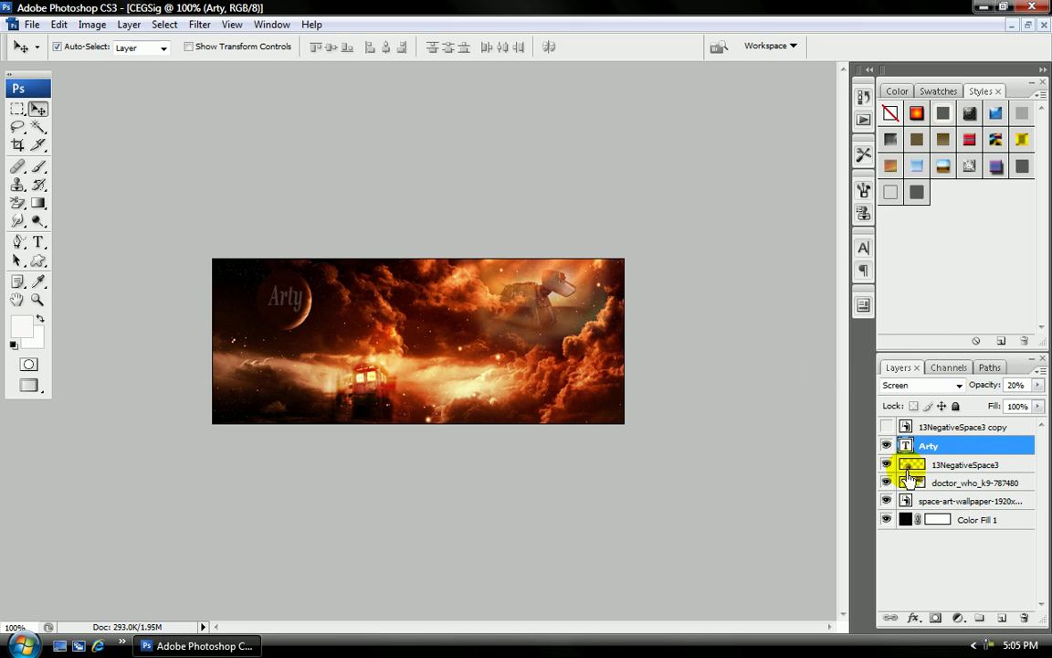
# - Preview Bevel and Emboss on the doctor_who_k9-787480 layer, switch the effect off, and close its blending options
pyautogui.click(961, 481)
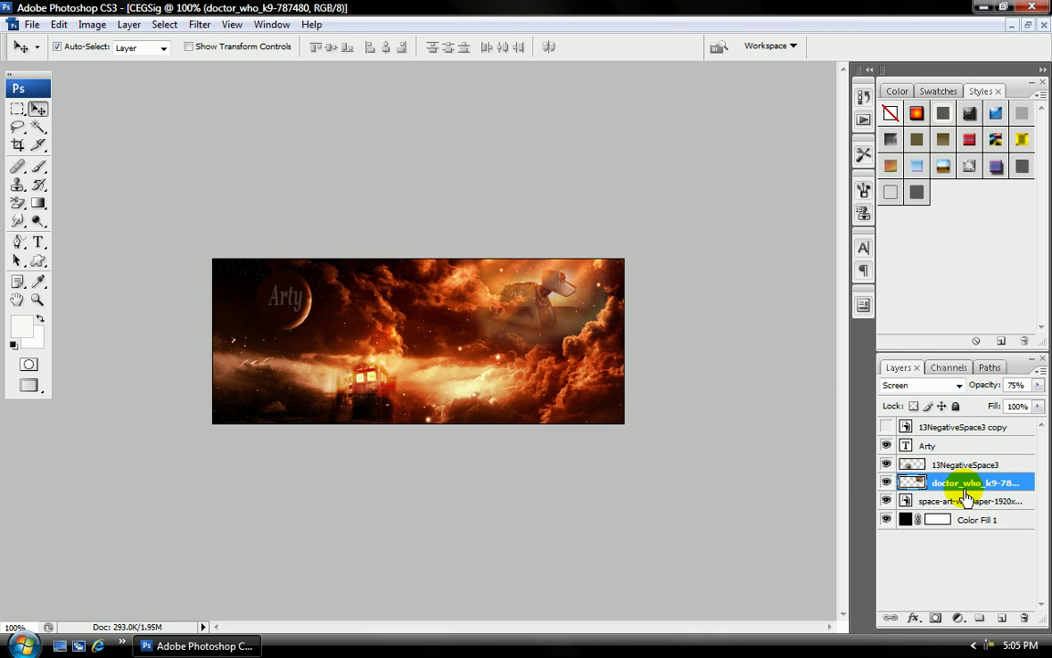
pyautogui.rightClick(967, 494)
pyautogui.click(871, 142)
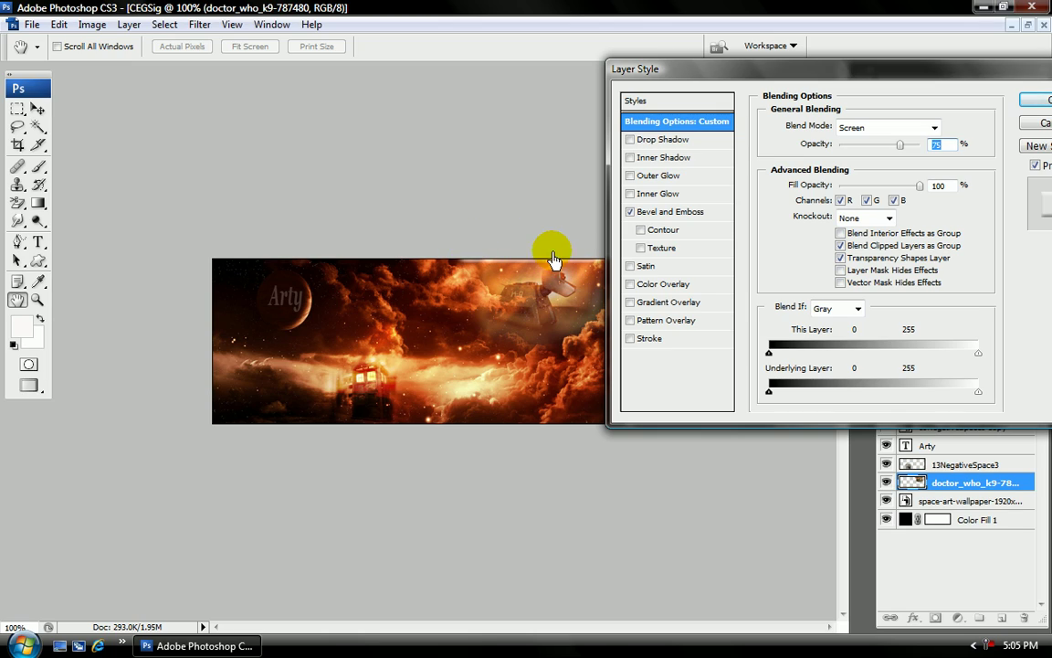
pyautogui.click(629, 212)
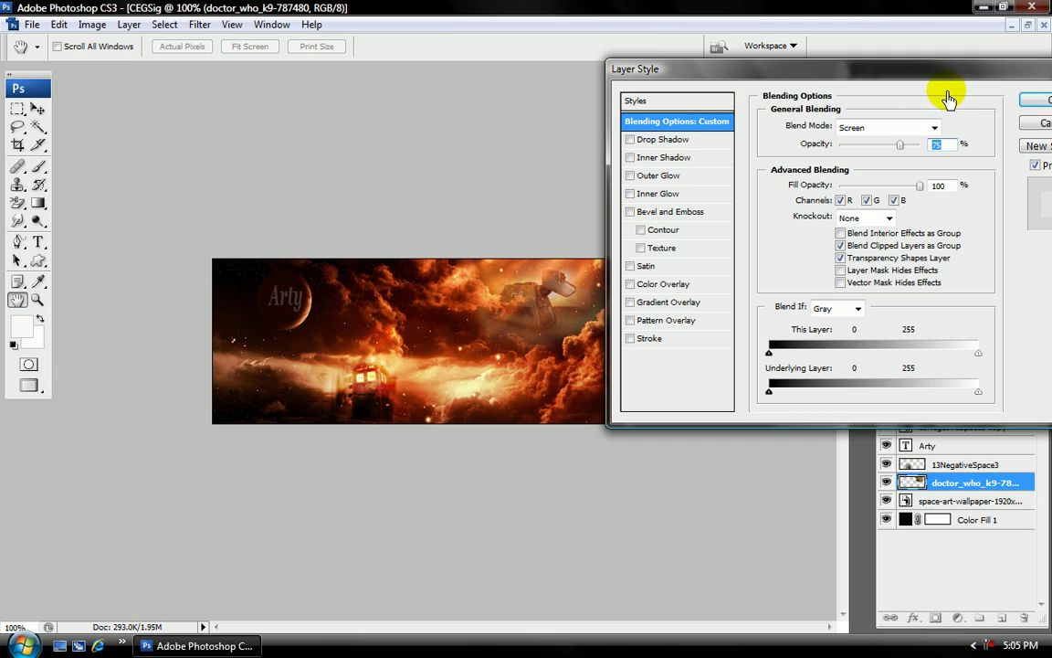
pyautogui.click(1045, 100)
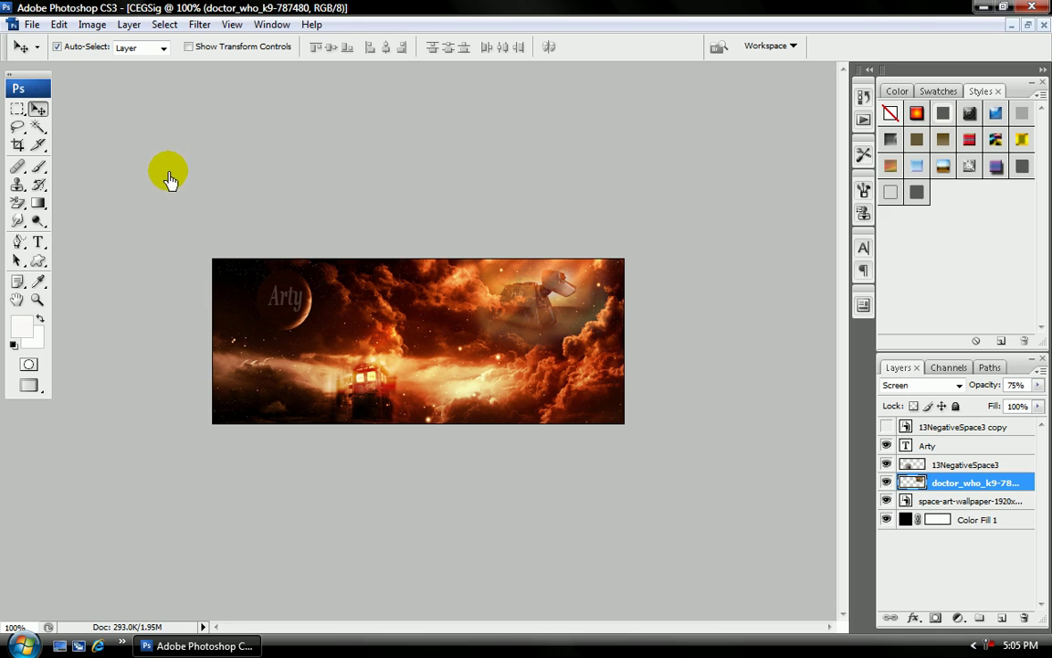
# - Place the bluec4d image from the ceg folder into the signature above the doctor_who_k9-787480 layer
pyautogui.click(33, 25)
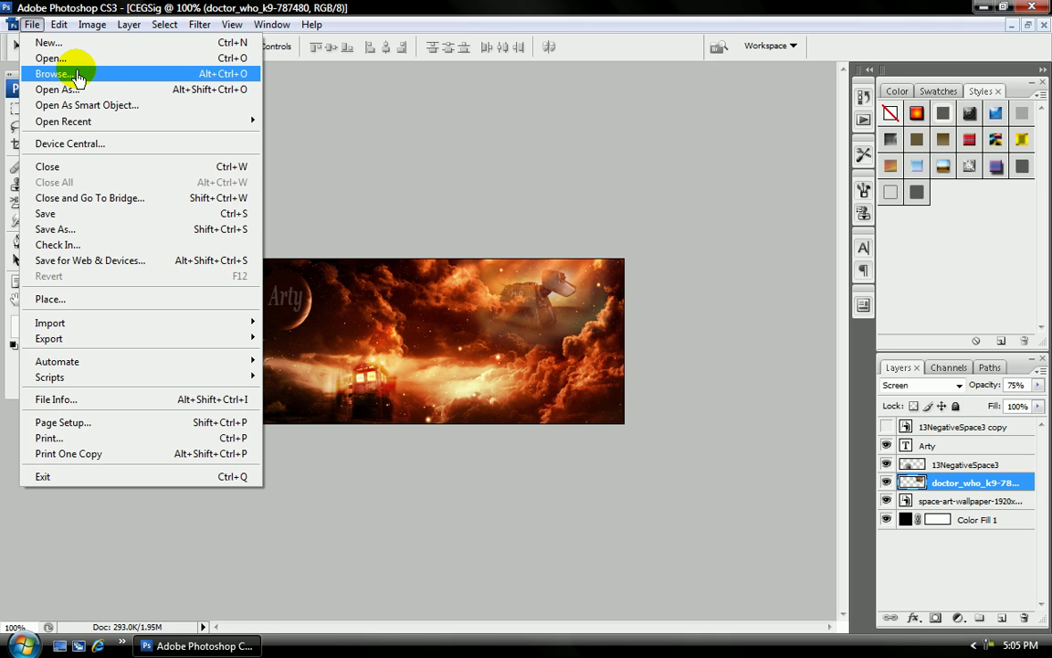
pyautogui.click(94, 301)
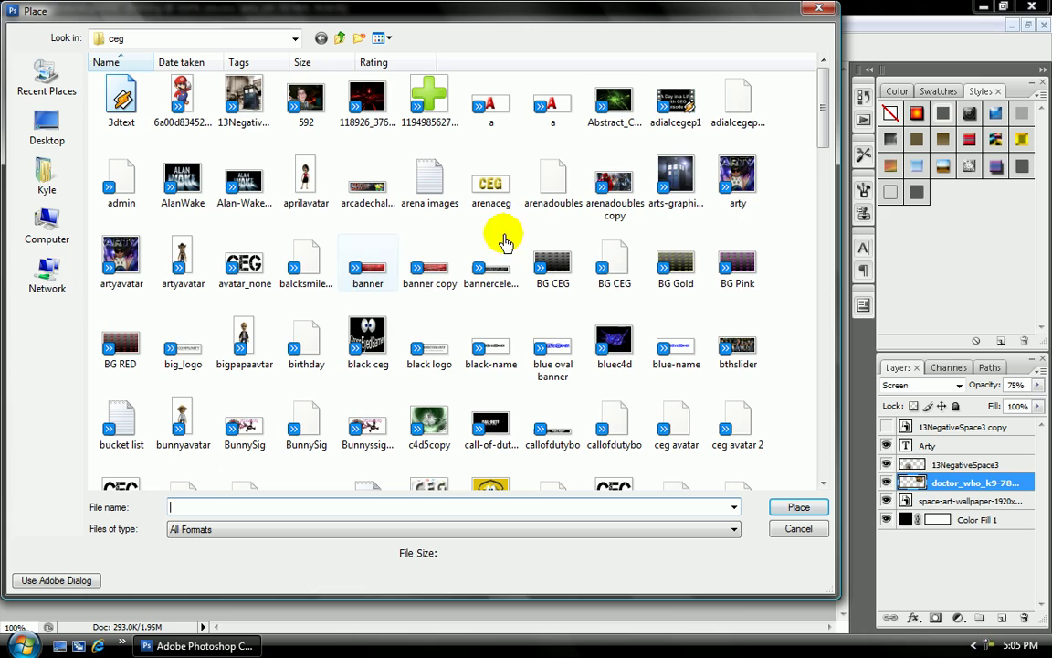
pyautogui.click(613, 366)
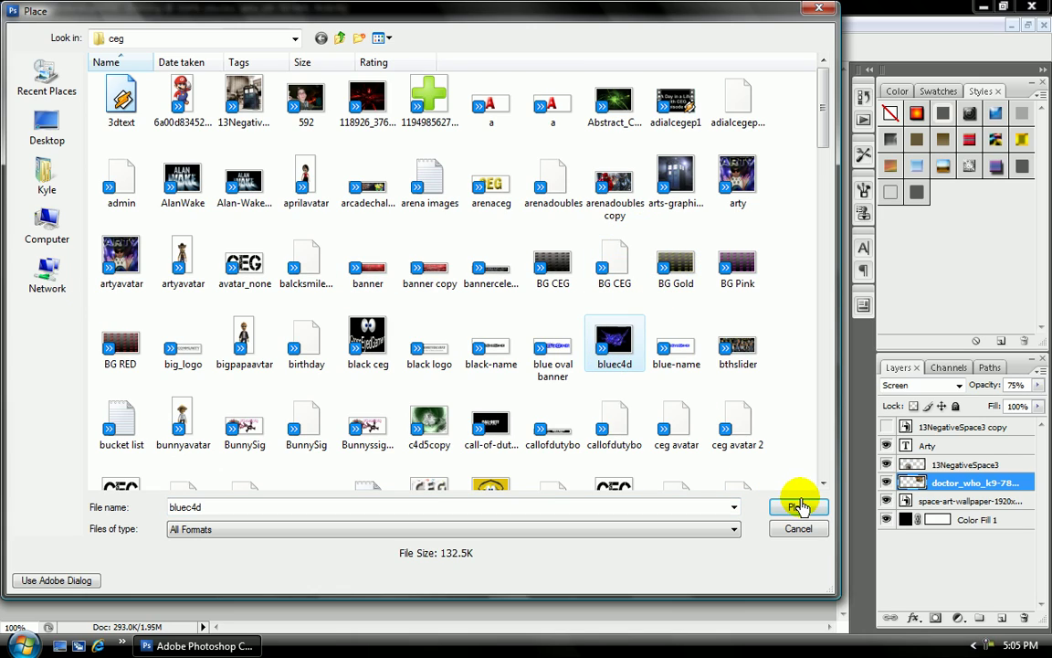
pyautogui.click(799, 508)
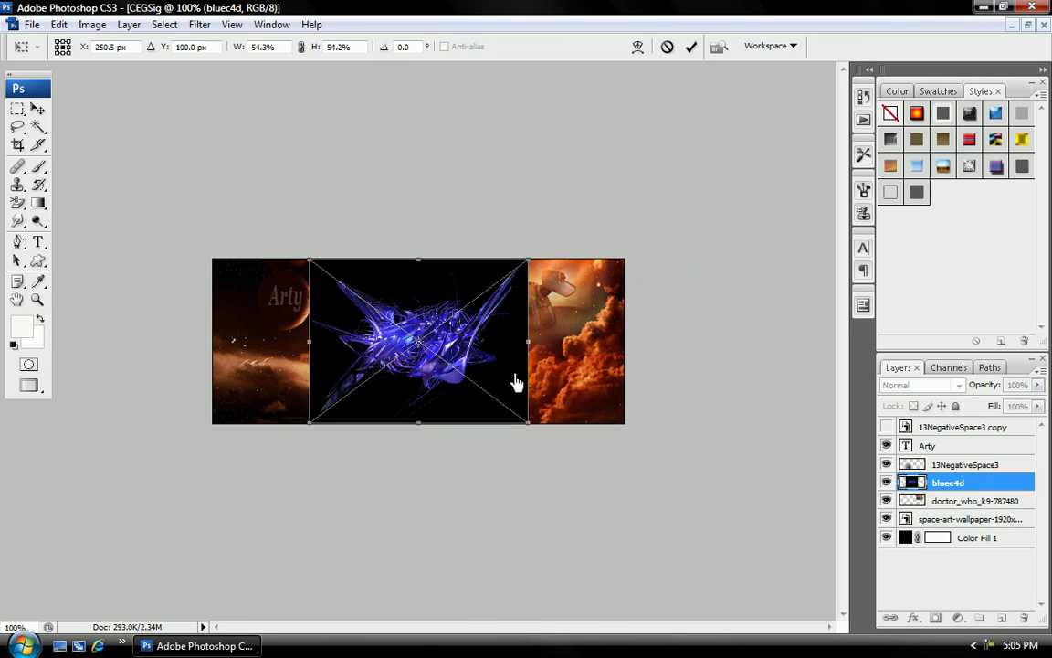
# - Try enlarging the placed bluec4d image to about 142% width and 137% height and shifting it over the signature
pyautogui.moveTo(527, 424); pyautogui.dragTo(756, 574)
pyautogui.moveTo(494, 352); pyautogui.dragTo(457, 296)
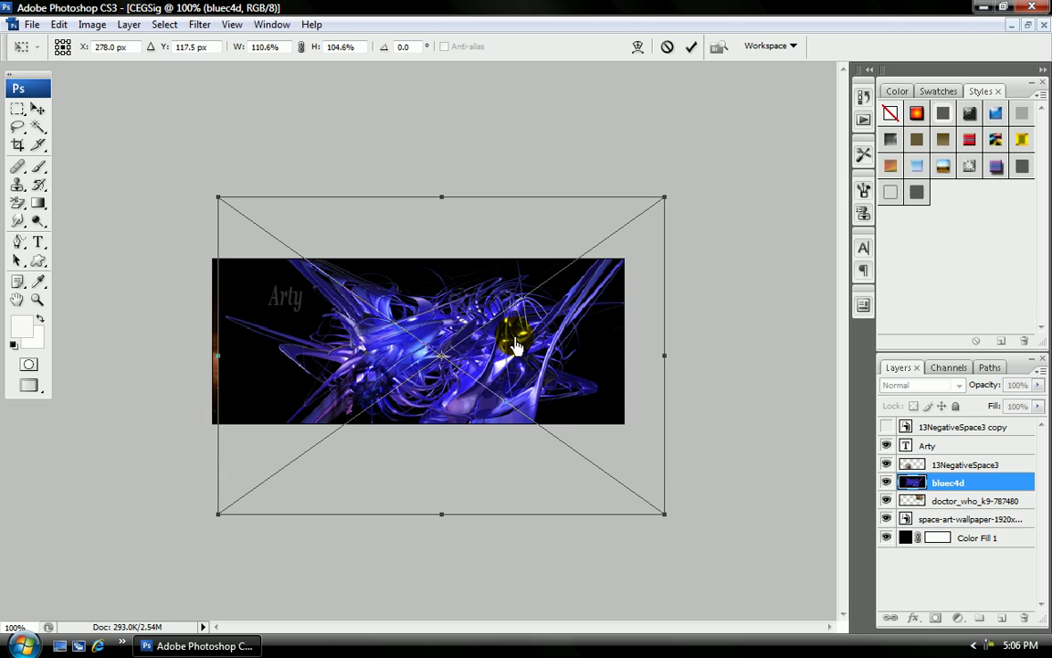
pyautogui.moveTo(664, 514); pyautogui.dragTo(792, 610)
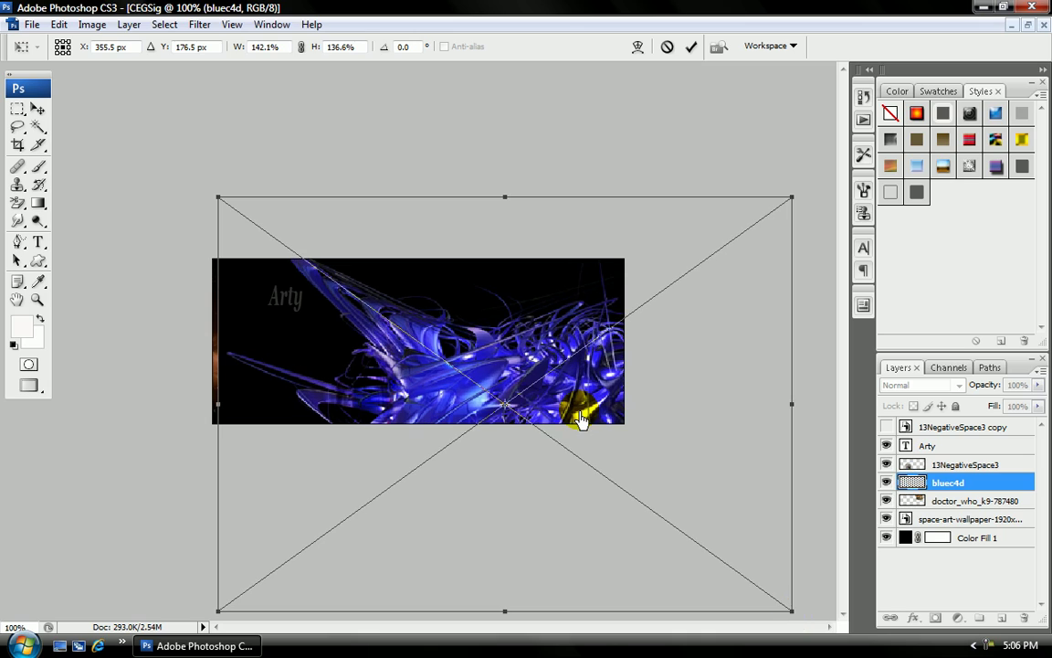
pyautogui.moveTo(574, 418); pyautogui.dragTo(492, 343)
# - Shrink the bluec4d image to about 21.1% width and 16.5% height near the middle of the signature and commit the placement
pyautogui.moveTo(705, 539); pyautogui.dragTo(464, 355)
pyautogui.click(567, 397)
pyautogui.moveTo(517, 402); pyautogui.dragTo(459, 361)
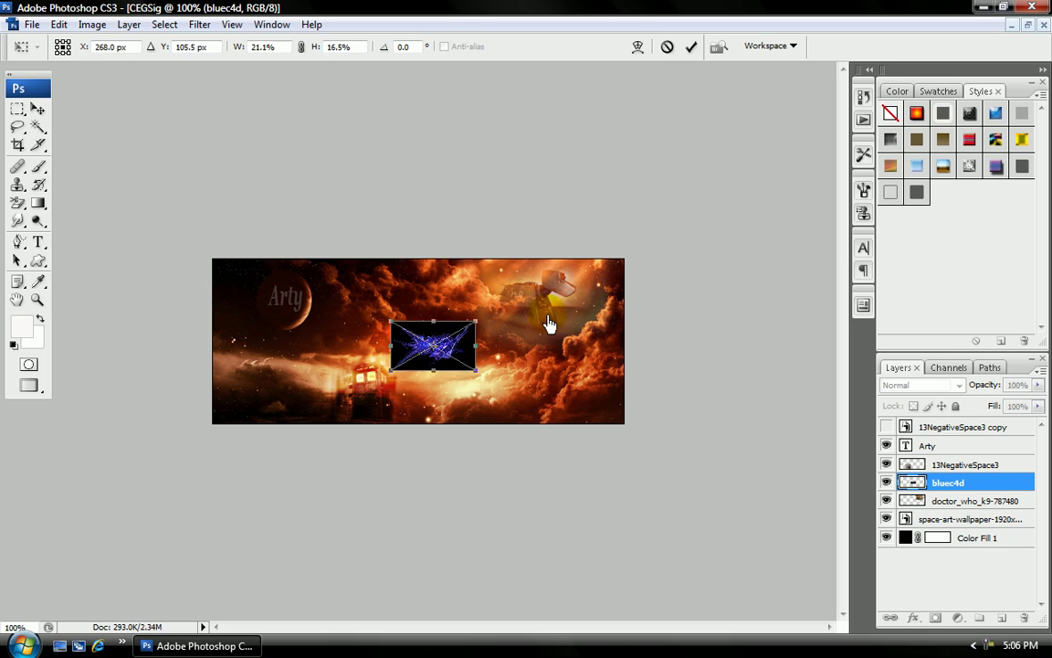
pyautogui.click(692, 48)
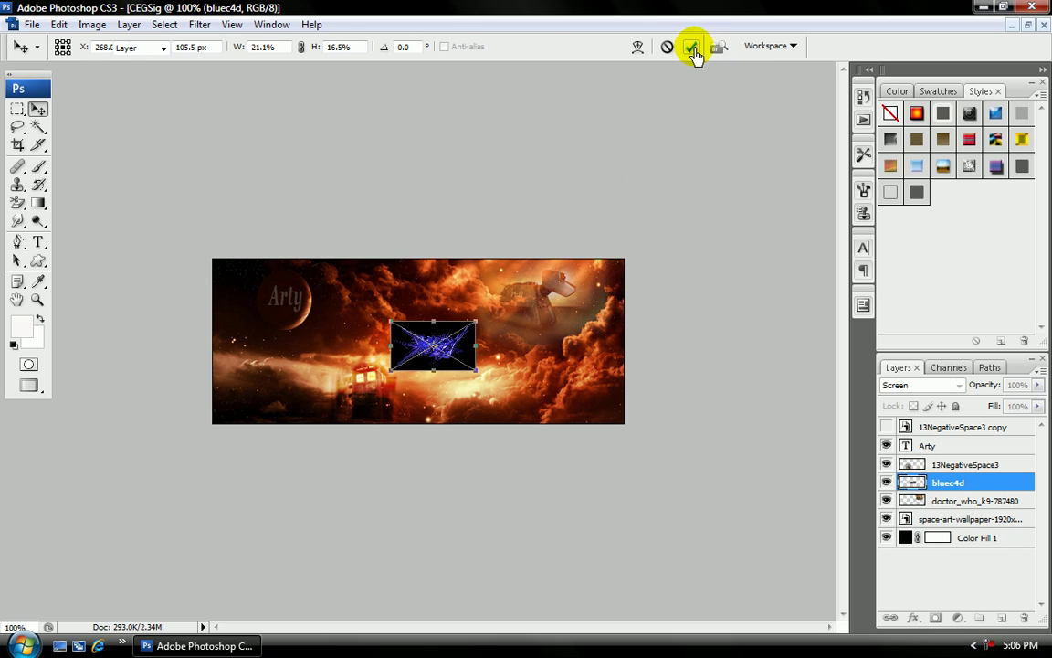
# - Try Overlay blending on the bluec4d layer and set its blend mode to Screen to drop the black background
pyautogui.click(950, 385)
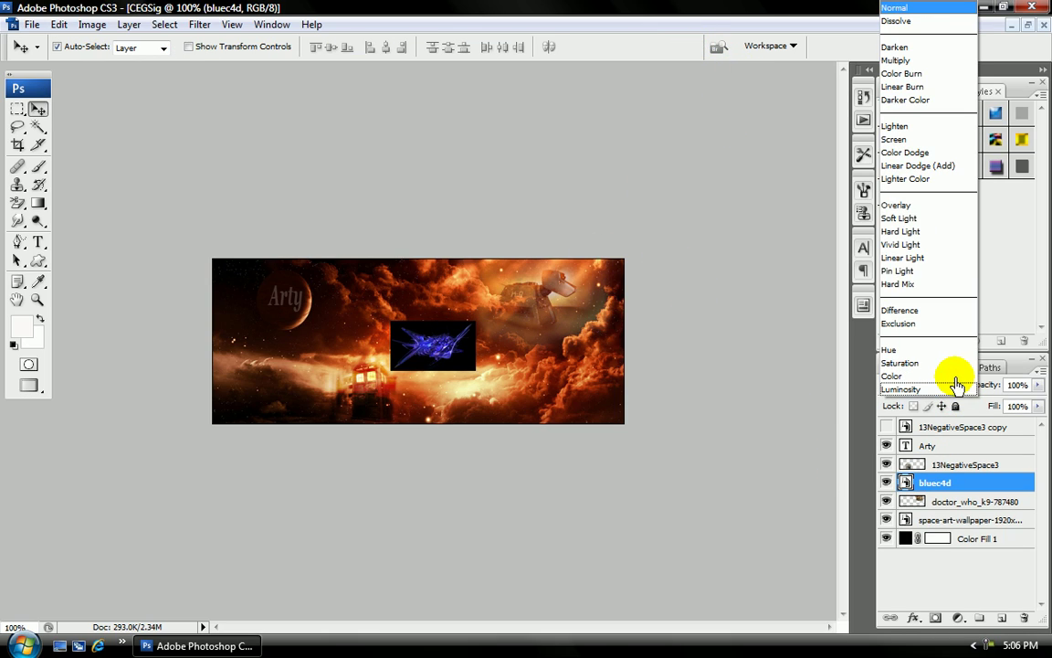
pyautogui.click(941, 206)
pyautogui.click(951, 387)
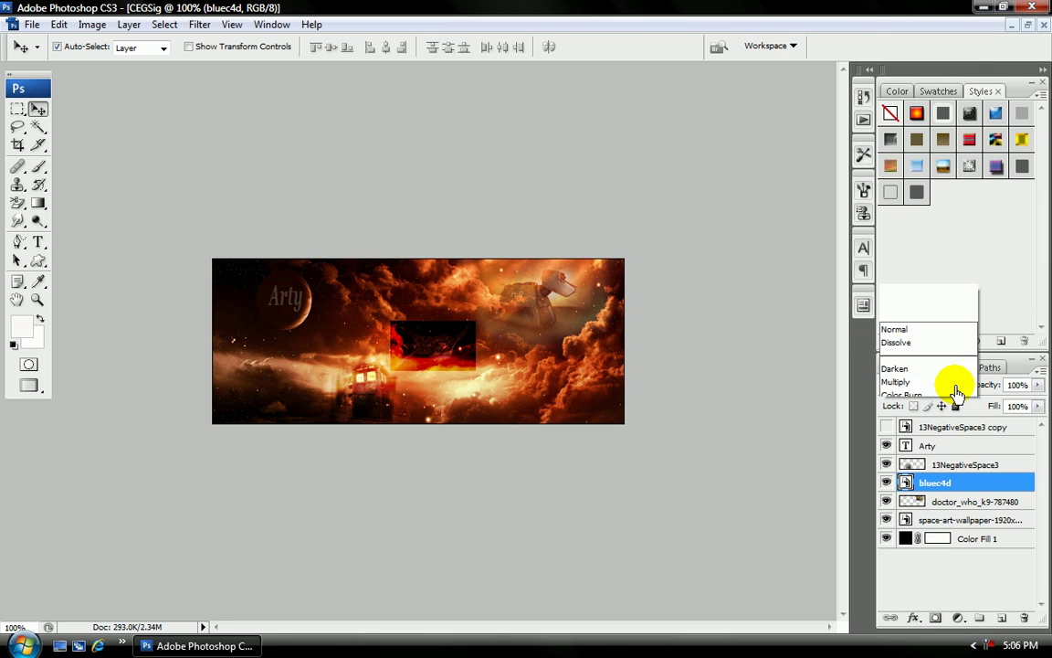
pyautogui.click(951, 137)
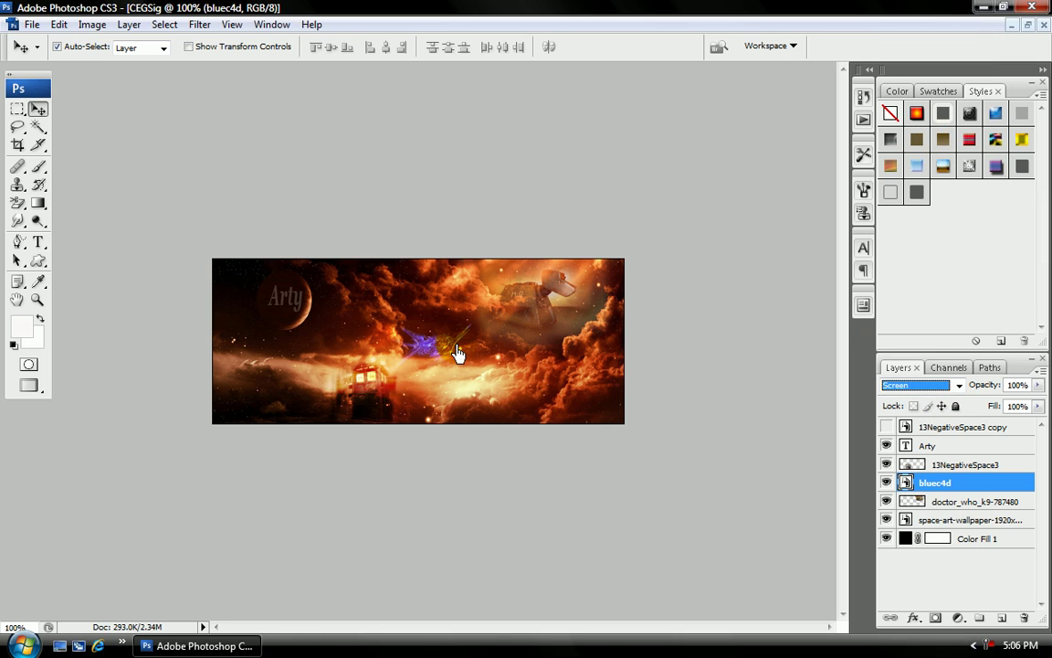
# - Move the blue artwork slightly up and to the right between the police box and the robot dog, and deselect all layers
pyautogui.moveTo(448, 358); pyautogui.dragTo(466, 341)
pyautogui.click(681, 293)
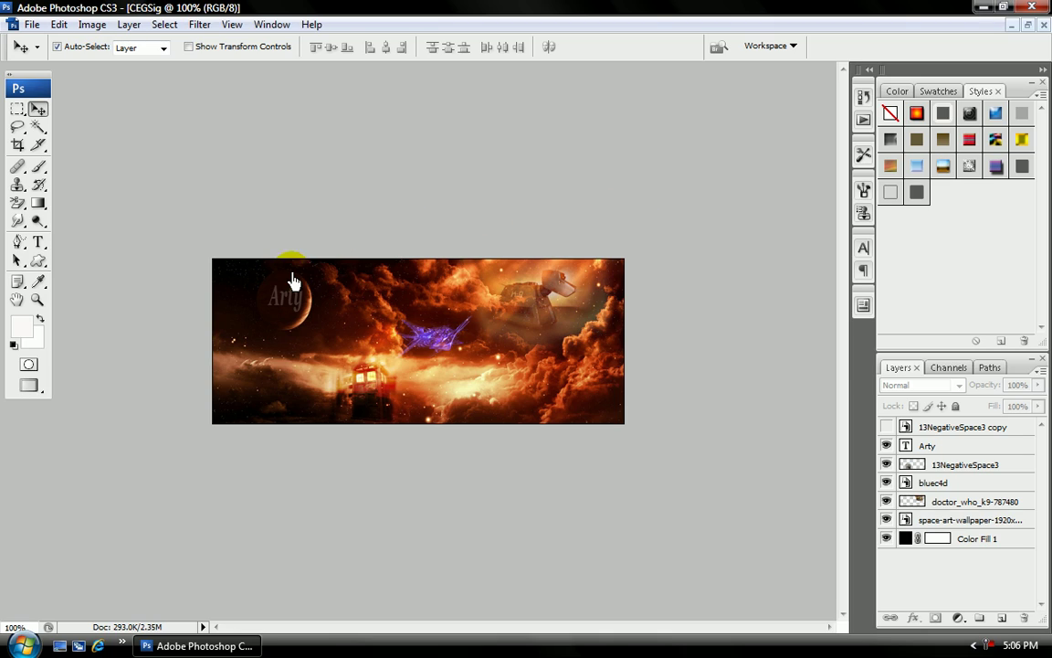
pyautogui.click(265, 276)
pyautogui.click(545, 160)
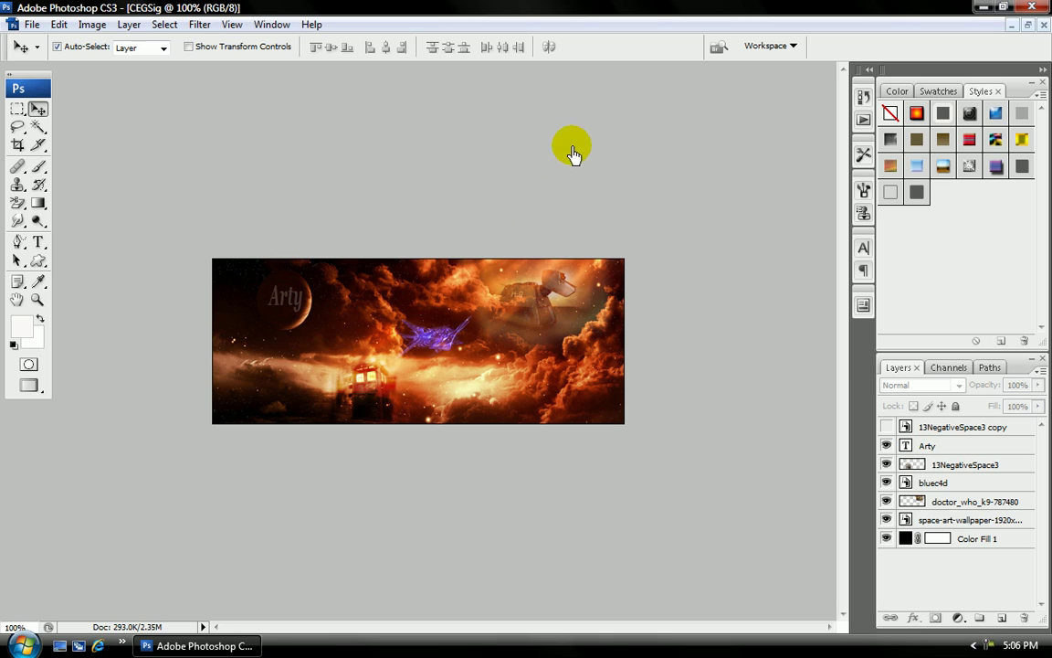